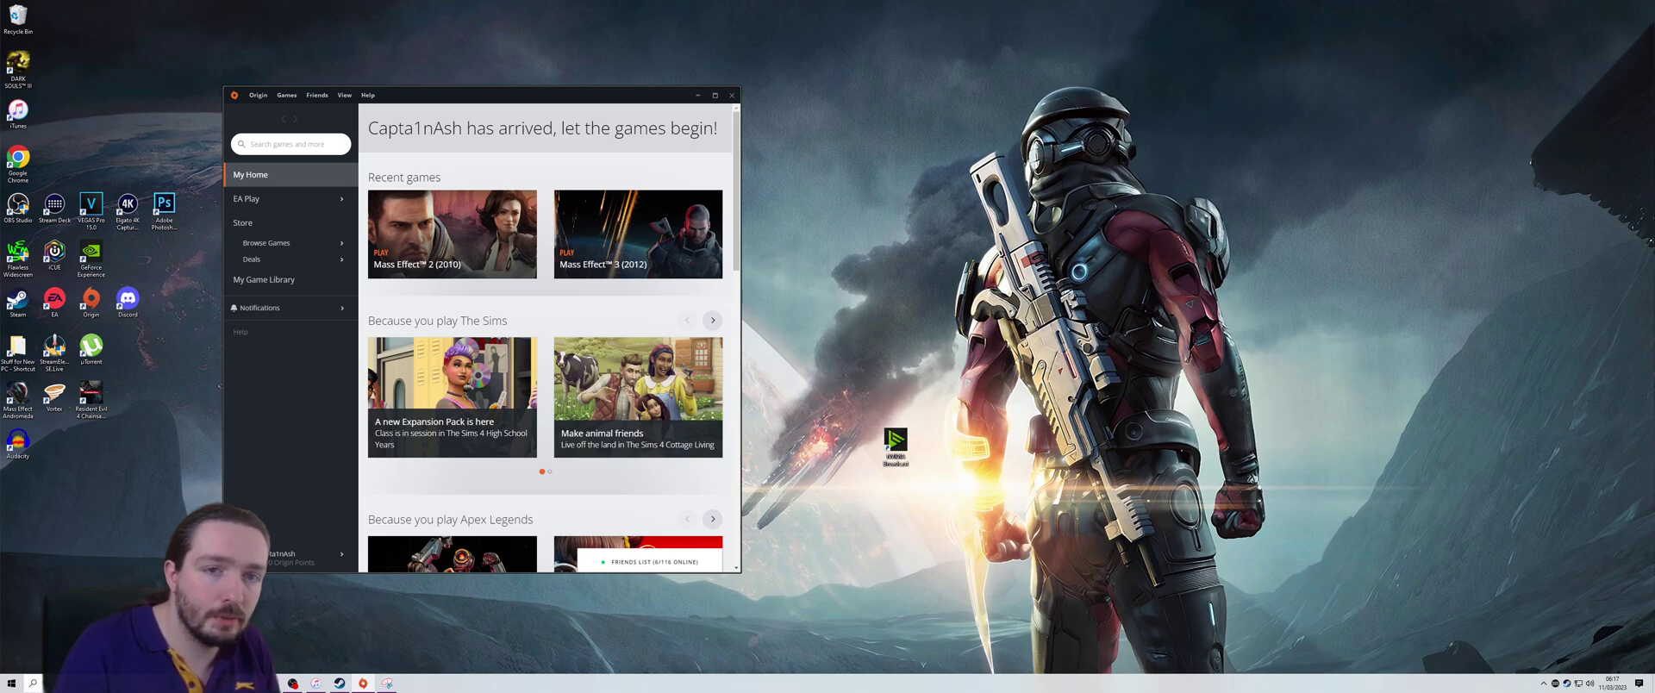
Launch Mass Effect 3 (2012) from the recent games and open its graphics options.
{"action": "left_click", "coordinate": [603, 262]}
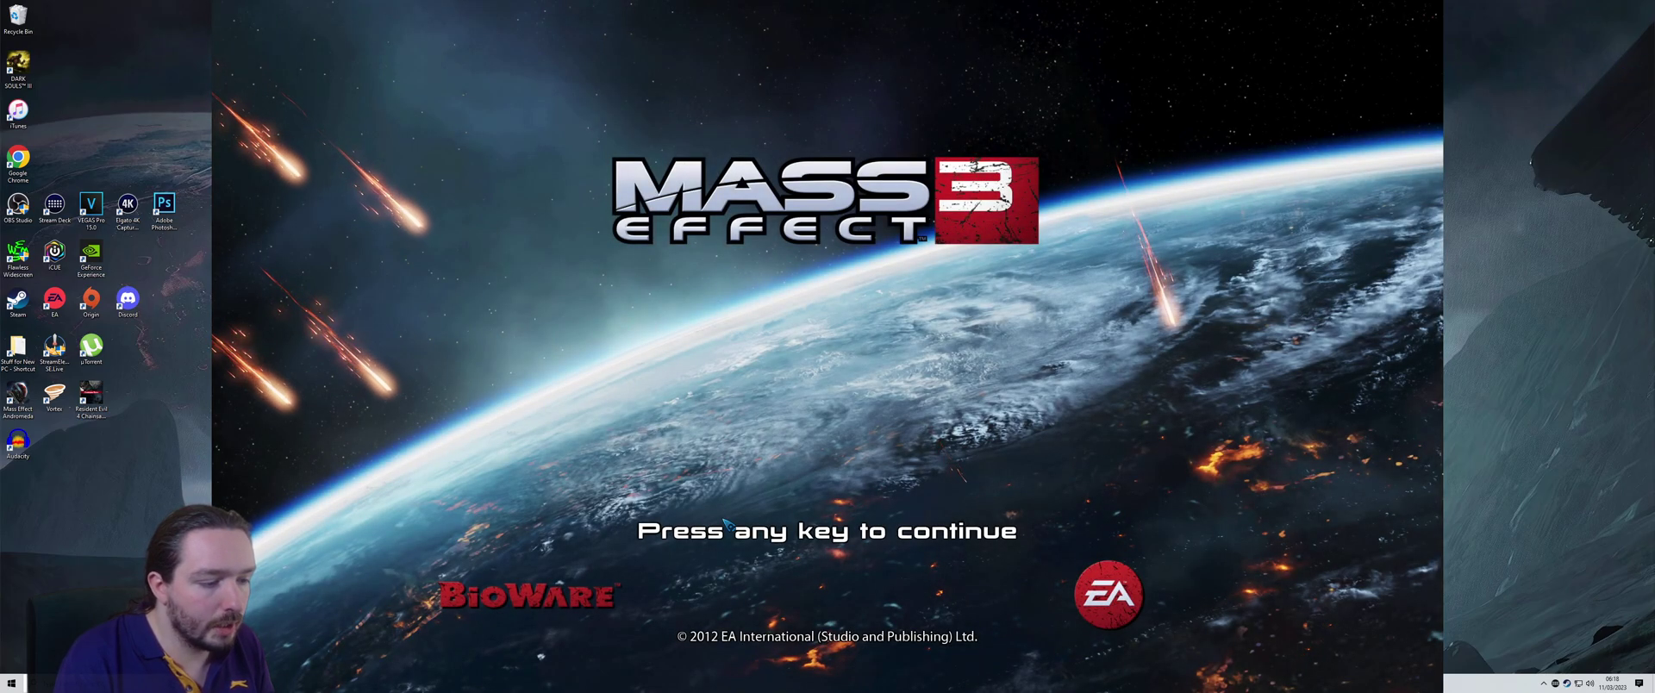
{"action": "left_click", "coordinate": [724, 520]}
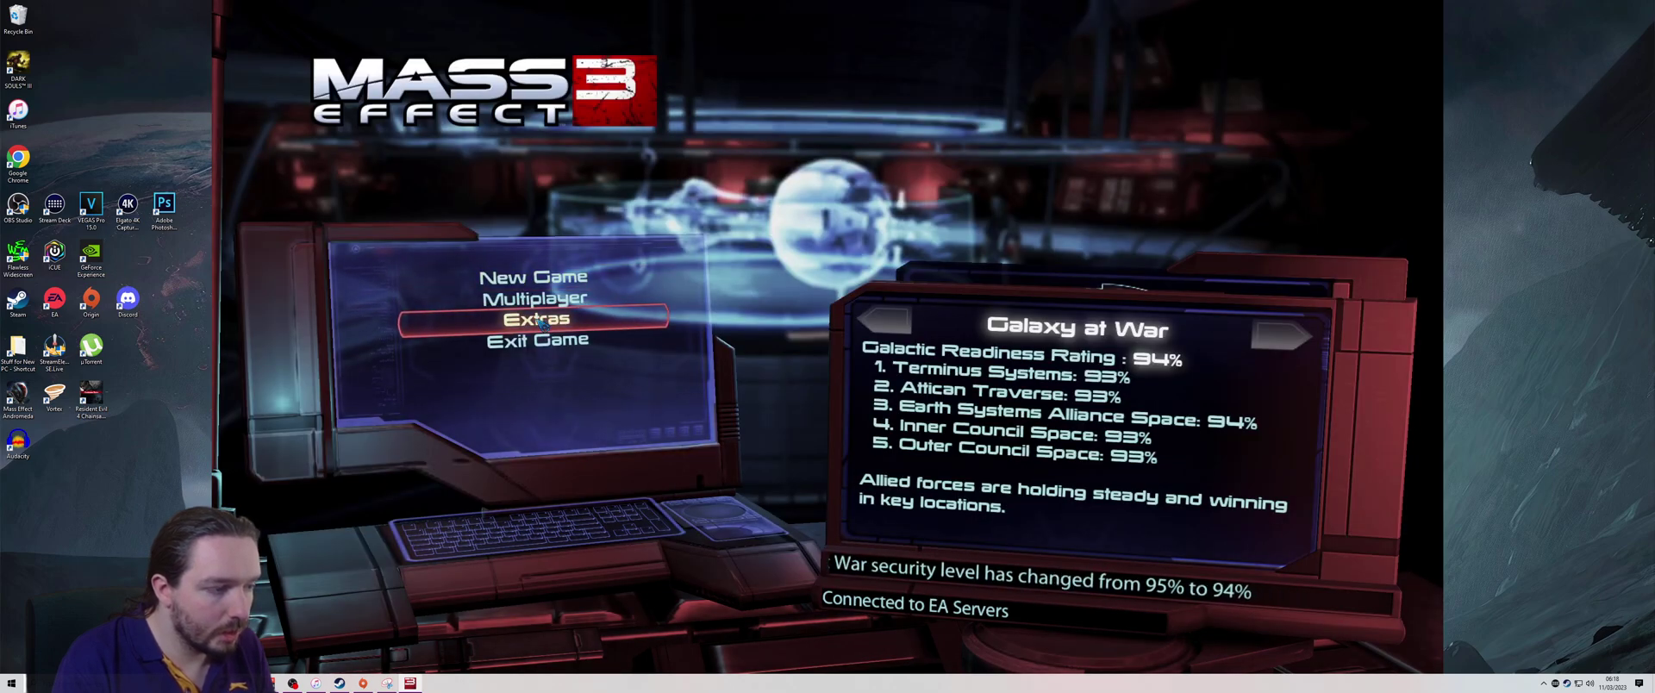
{"action": "left_click", "coordinate": [536, 324]}
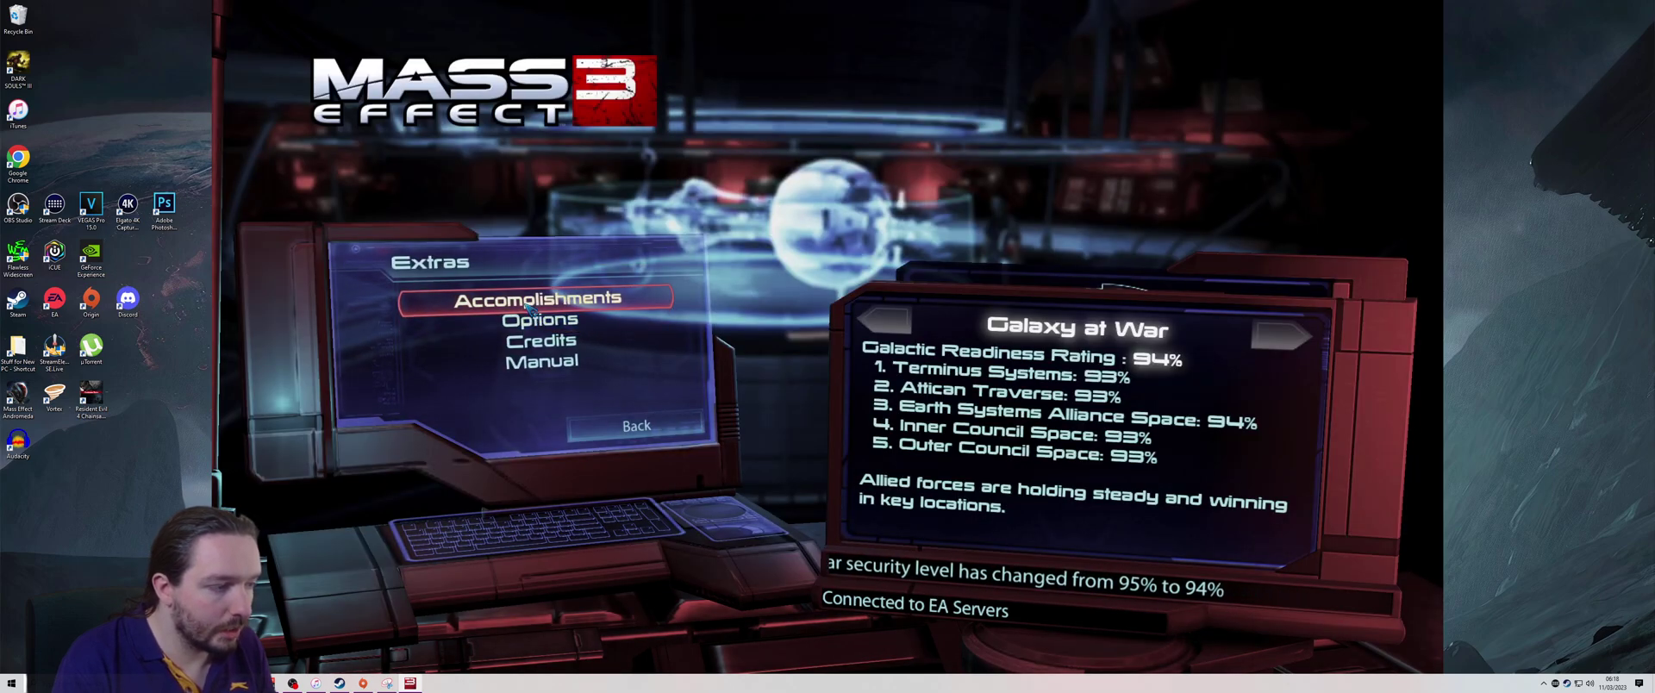
{"action": "left_click", "coordinate": [528, 319]}
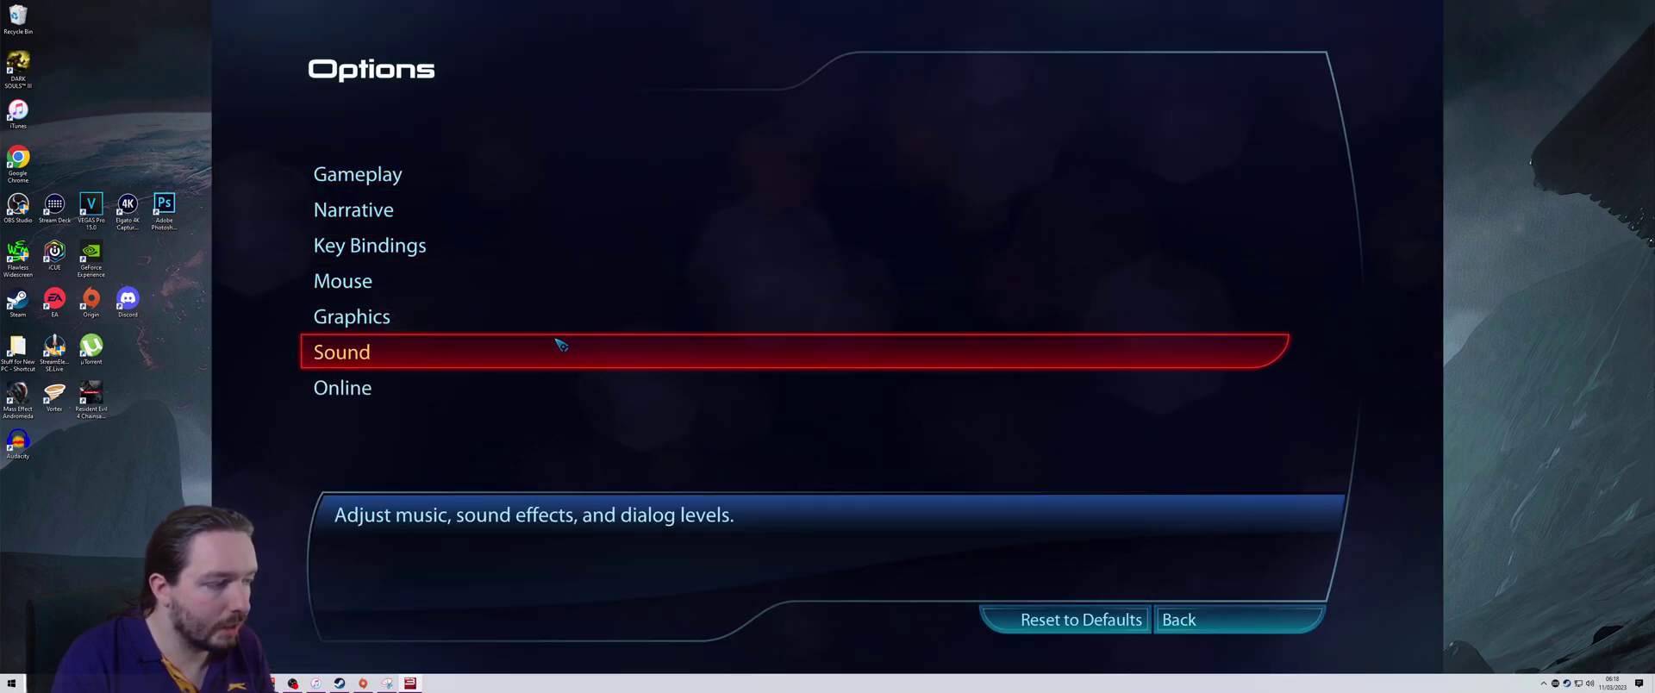
{"action": "left_click", "coordinate": [550, 322]}
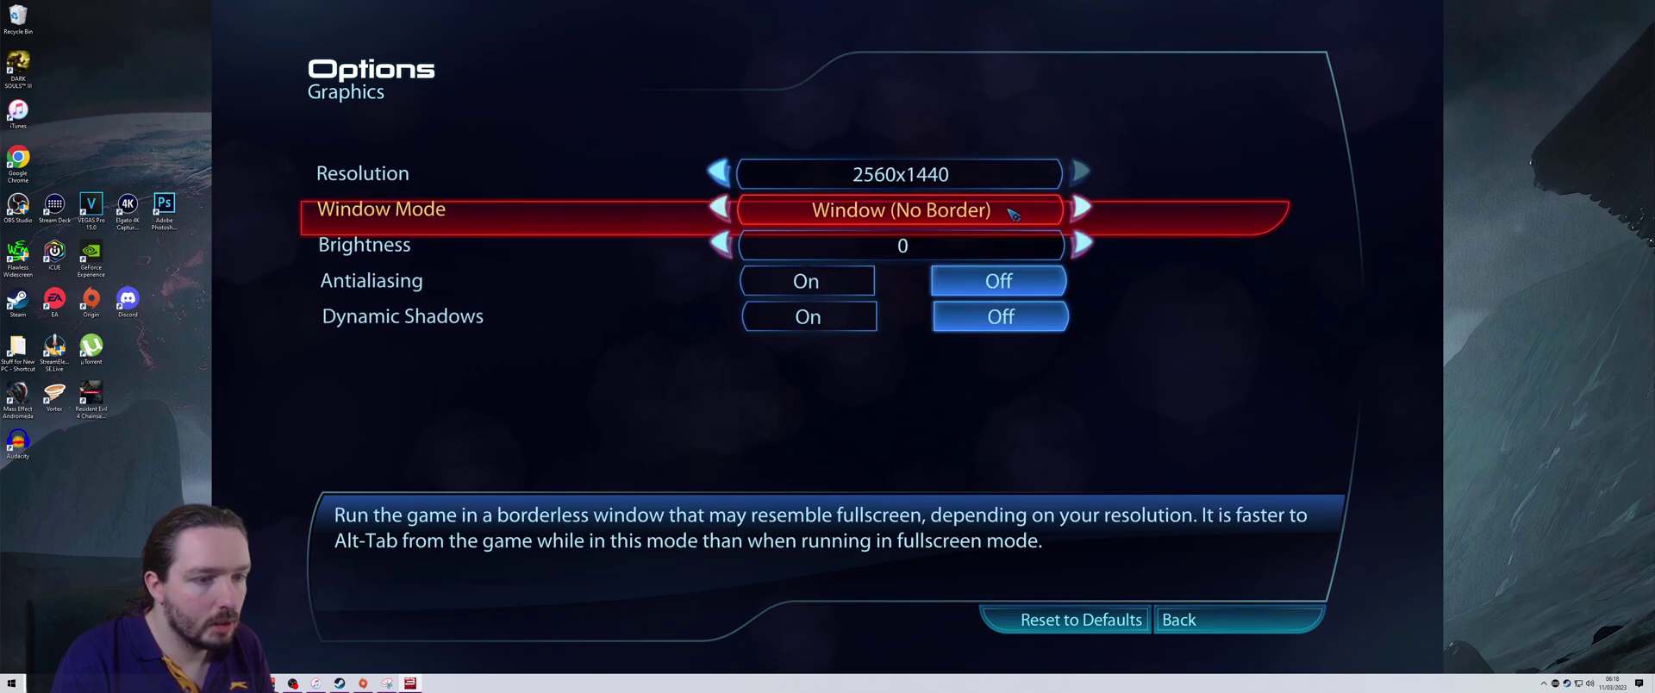
Set the game's window mode to Fullscreen, apply the change and return to the main menu.
{"action": "left_click", "coordinate": [1080, 208]}
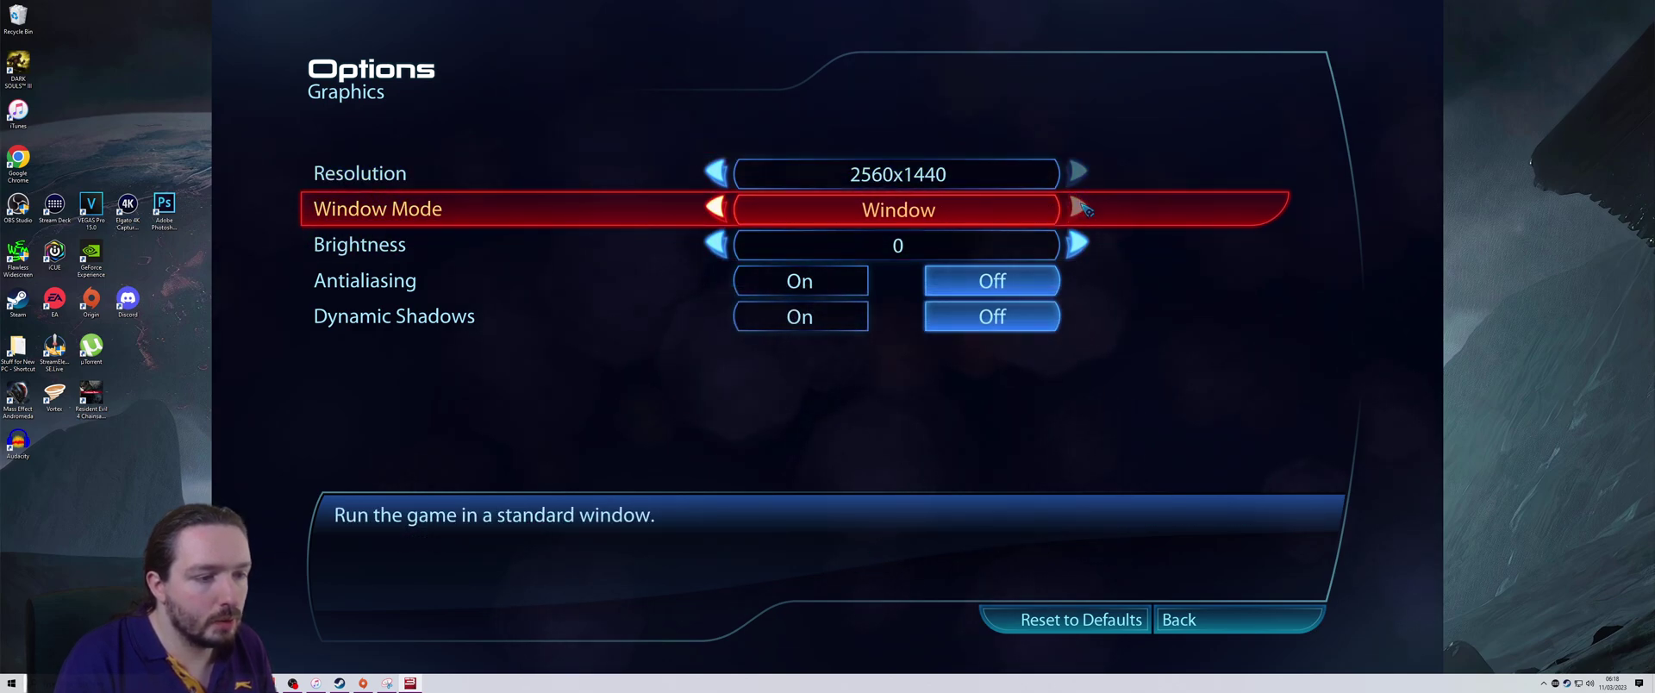
{"action": "left_click", "coordinate": [716, 208]}
{"action": "left_click", "coordinate": [716, 207]}
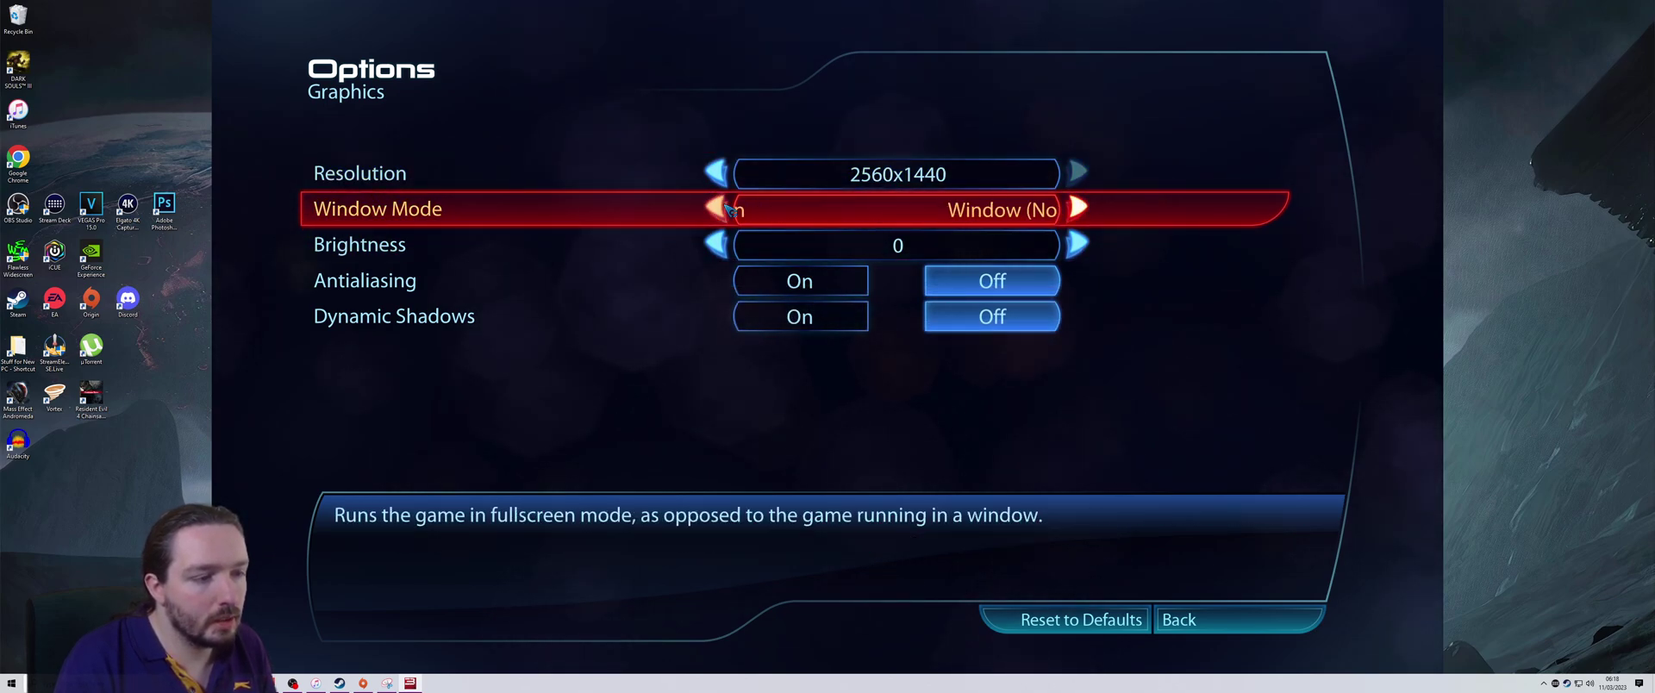
{"action": "left_click", "coordinate": [1222, 619]}
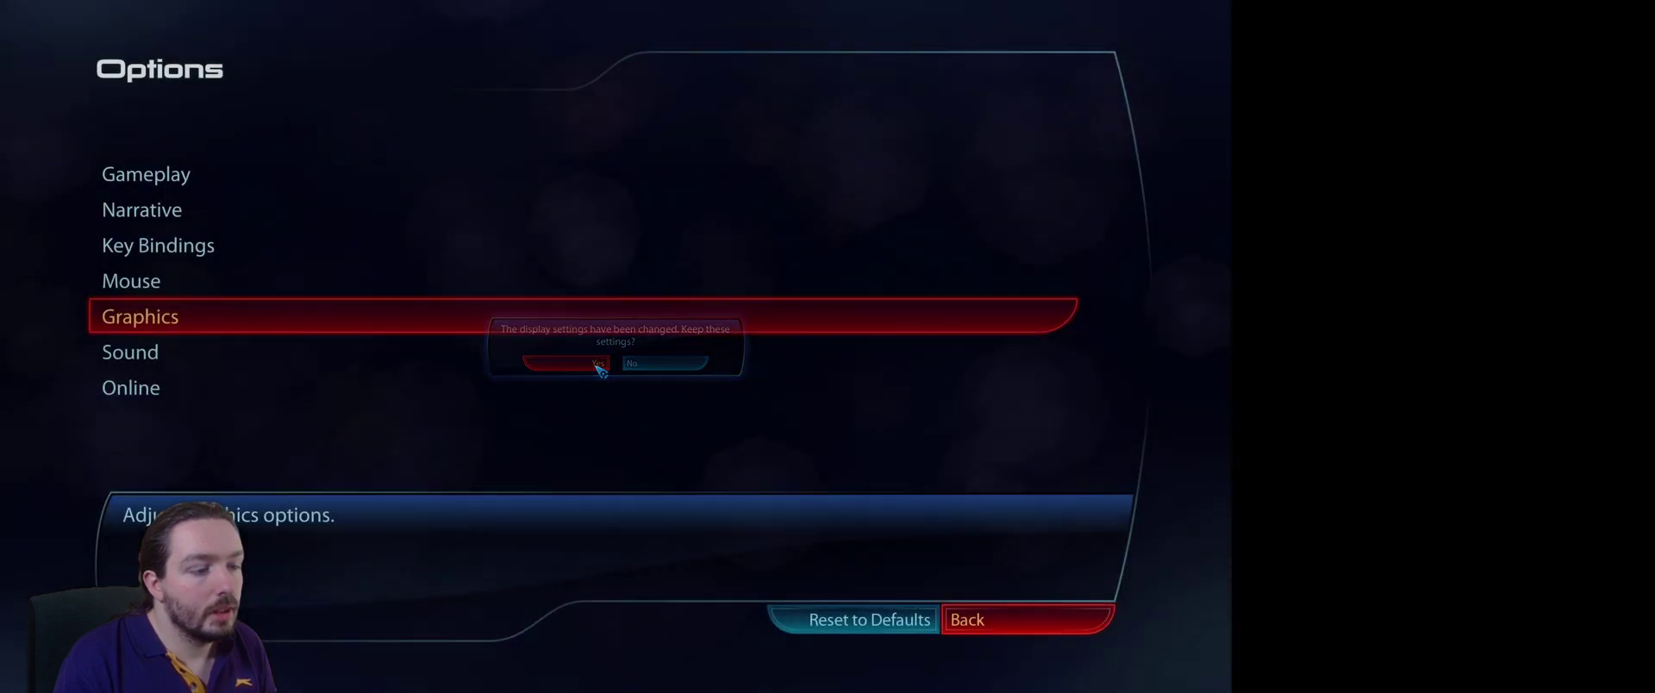
{"action": "key", "text": "Escape"}
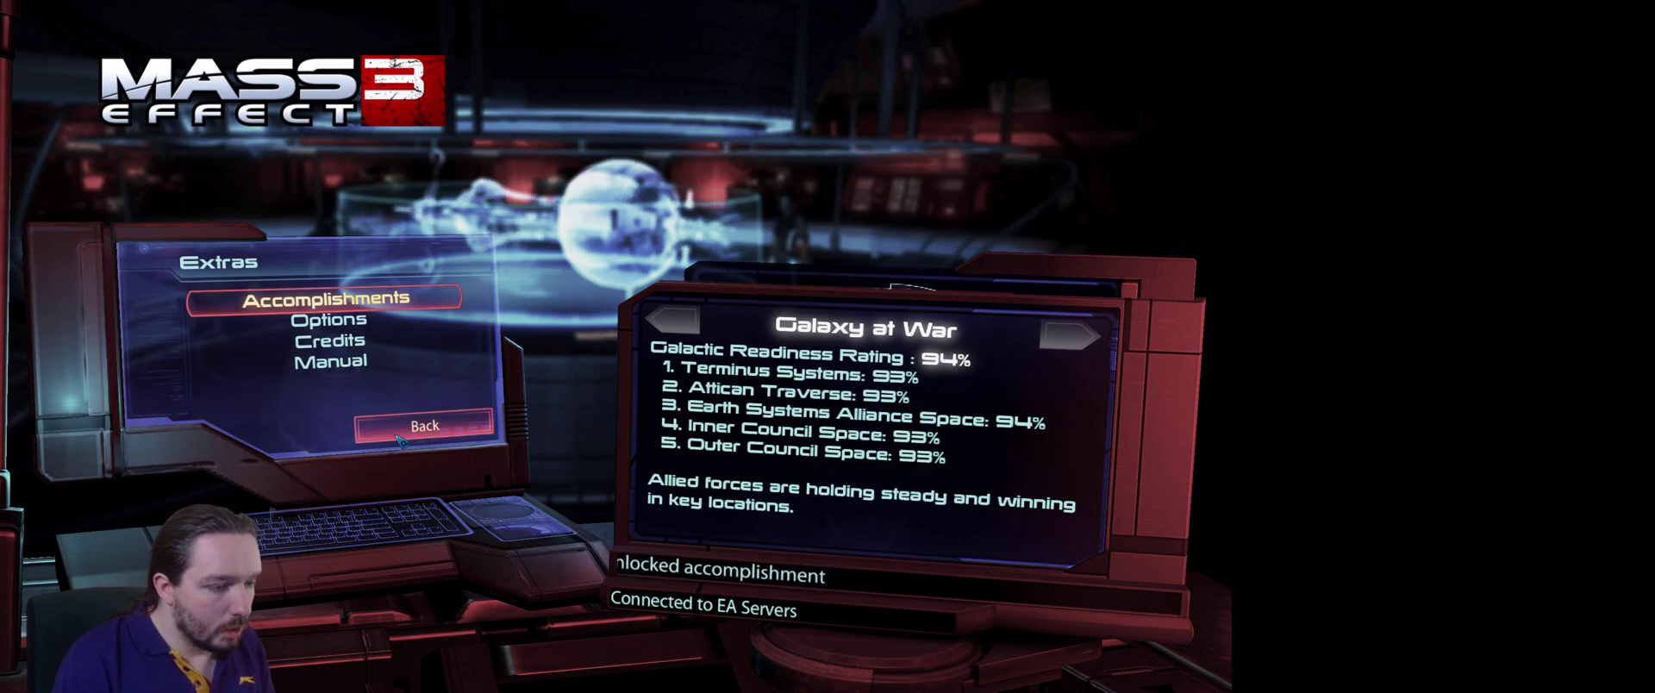
{"action": "left_click", "coordinate": [399, 438]}
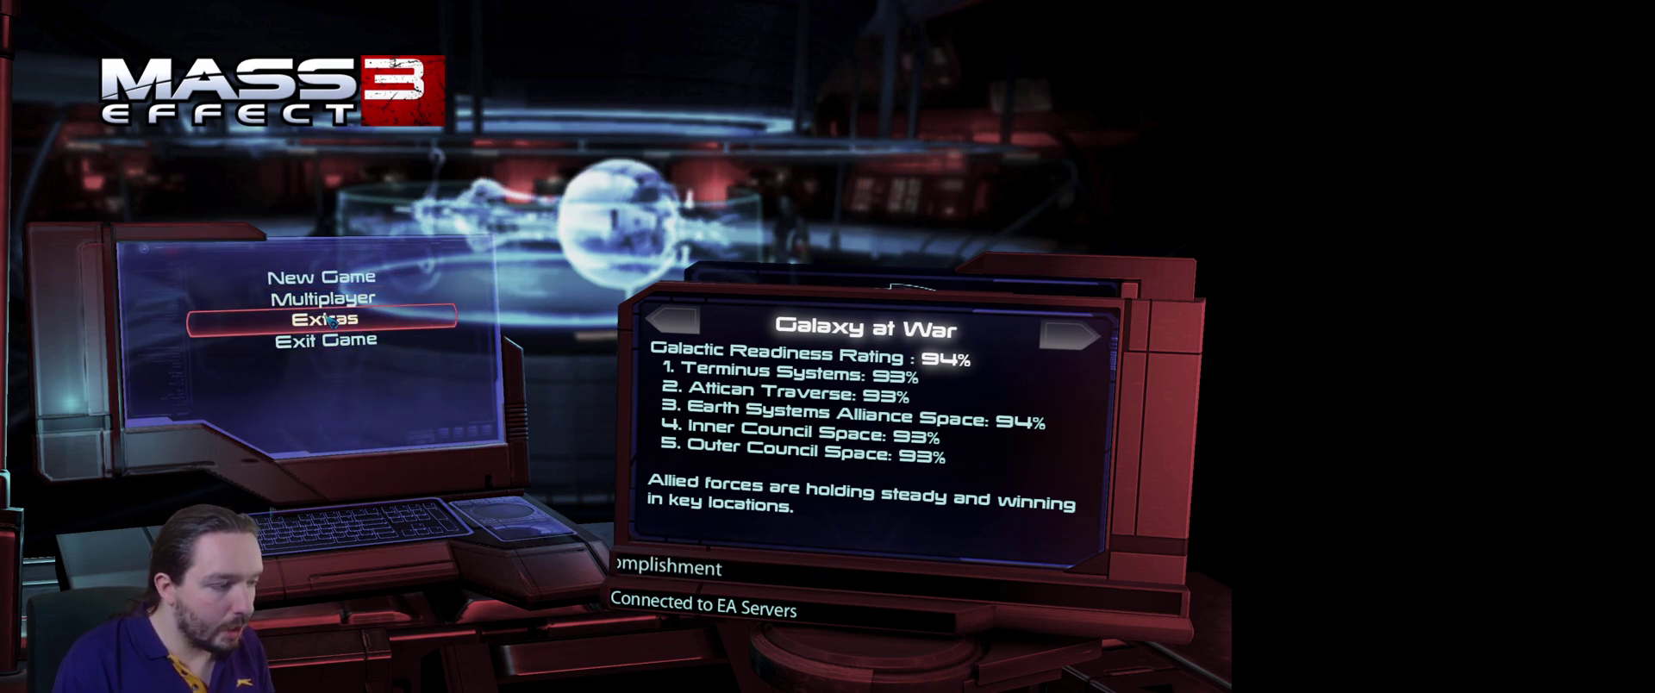
Reopen the graphics options, set the window mode to Window (No Border) and apply it.
{"action": "left_click", "coordinate": [321, 319]}
{"action": "left_click", "coordinate": [331, 321]}
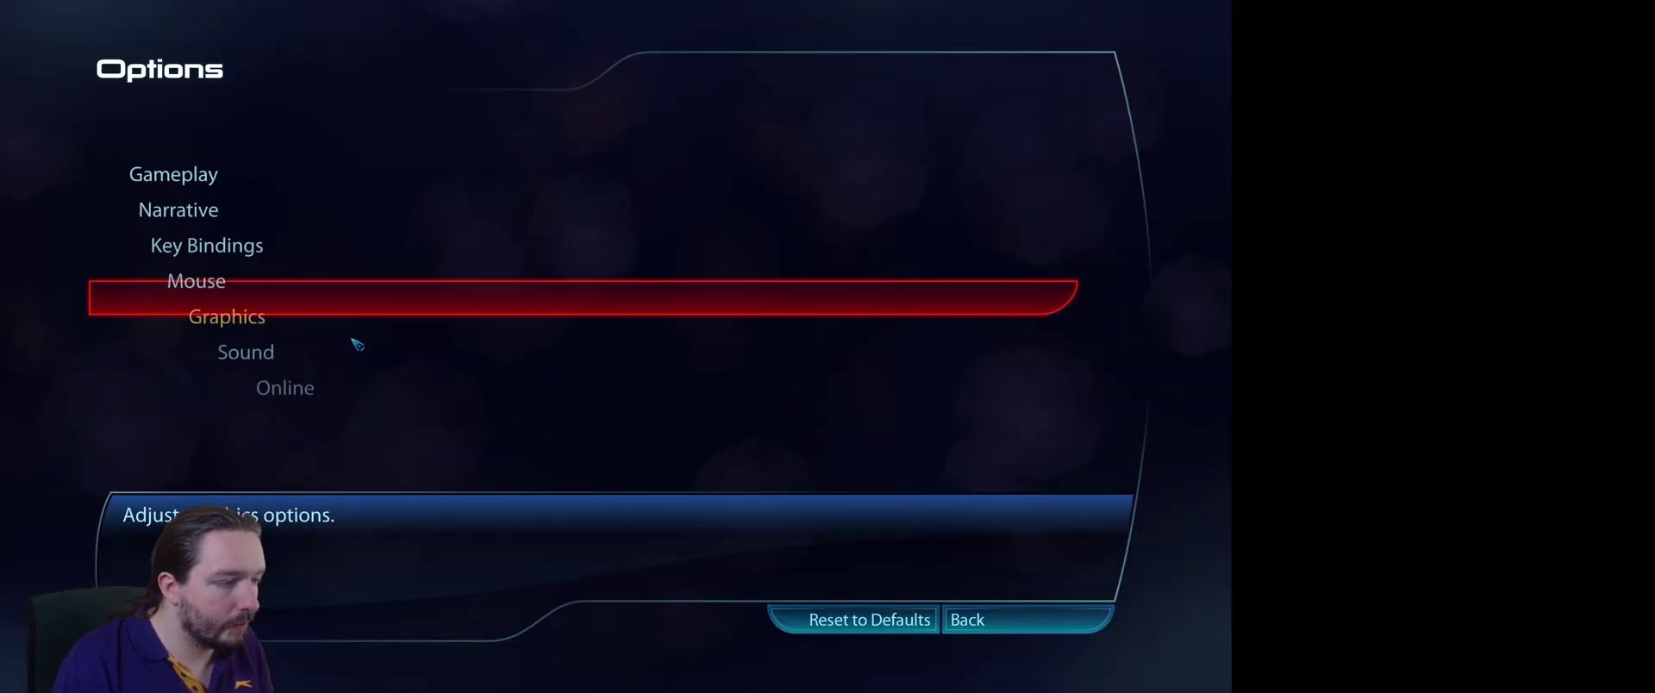
{"action": "left_click", "coordinate": [351, 324]}
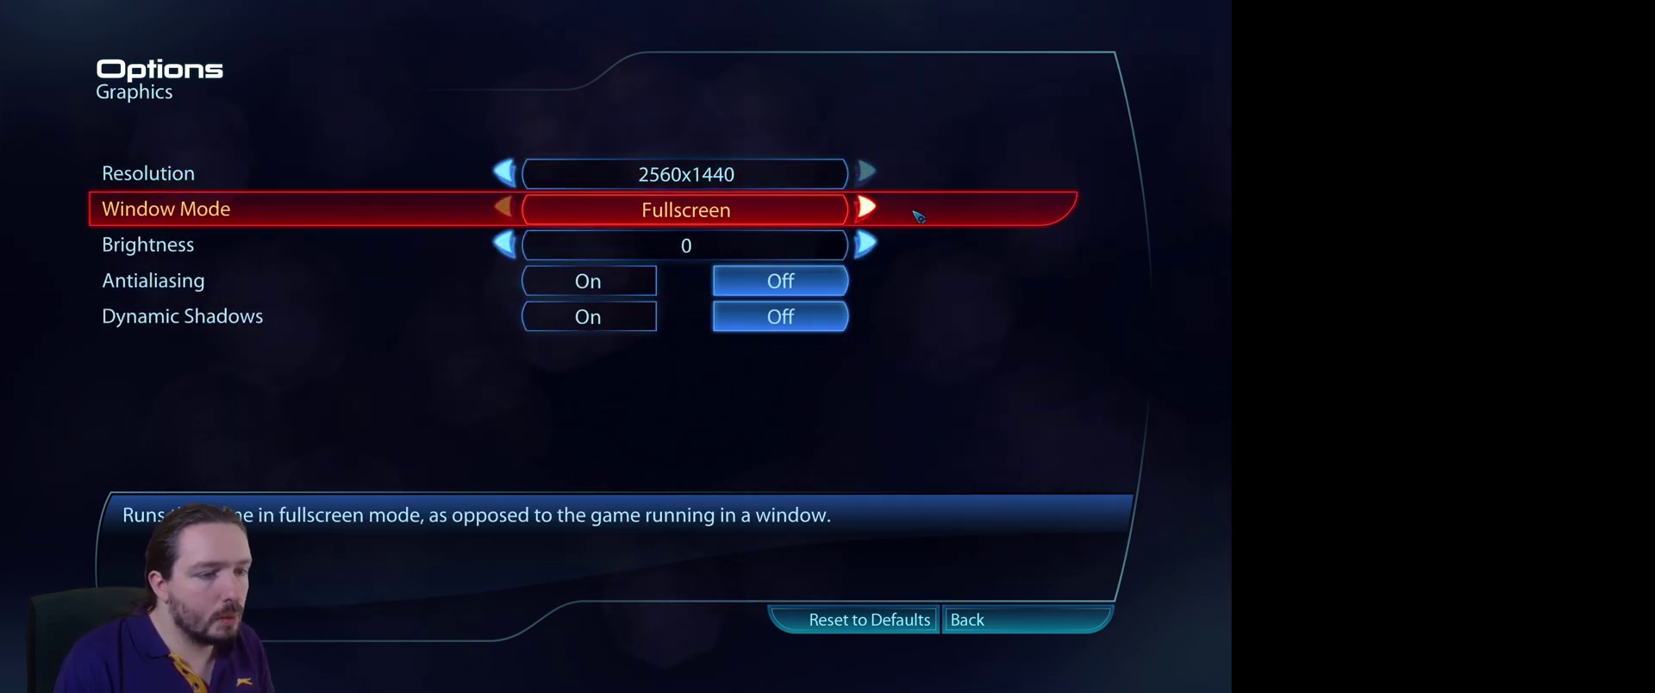
{"action": "left_click", "coordinate": [866, 208]}
{"action": "left_click", "coordinate": [870, 208]}
{"action": "left_click", "coordinate": [505, 208]}
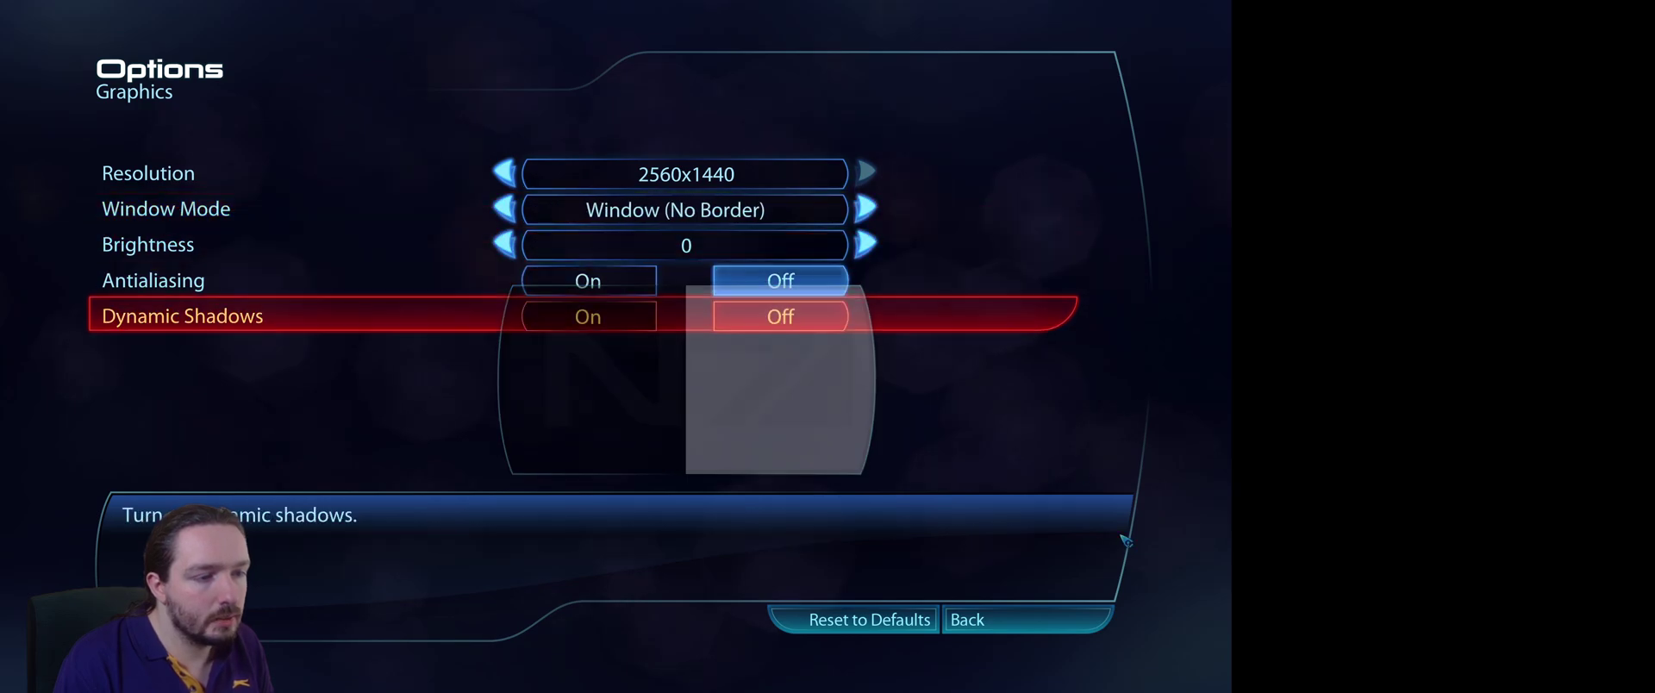
{"action": "left_click", "coordinate": [1076, 636]}
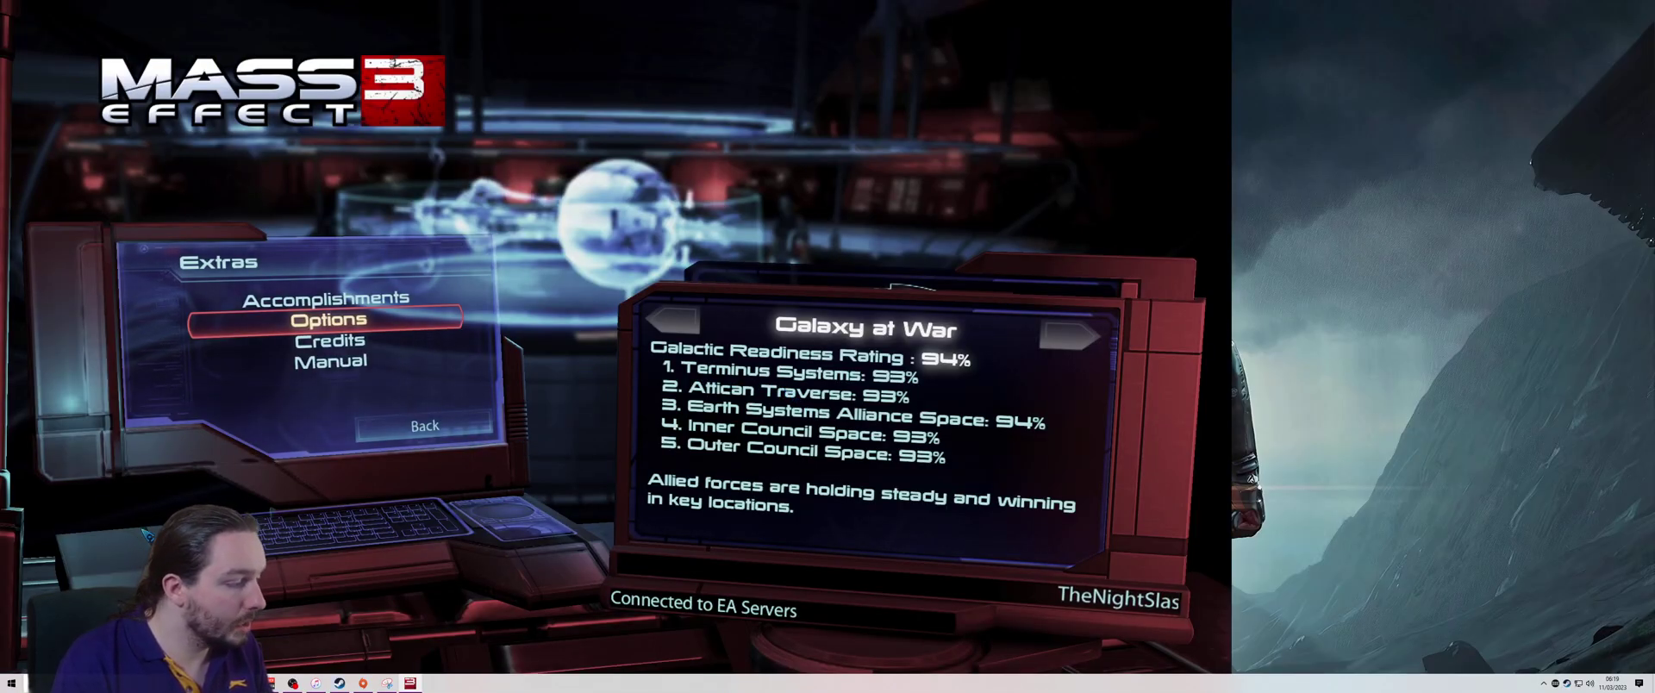
Leave the Extras section and exit the game to return to the desktop.
{"action": "key", "text": "Up"}
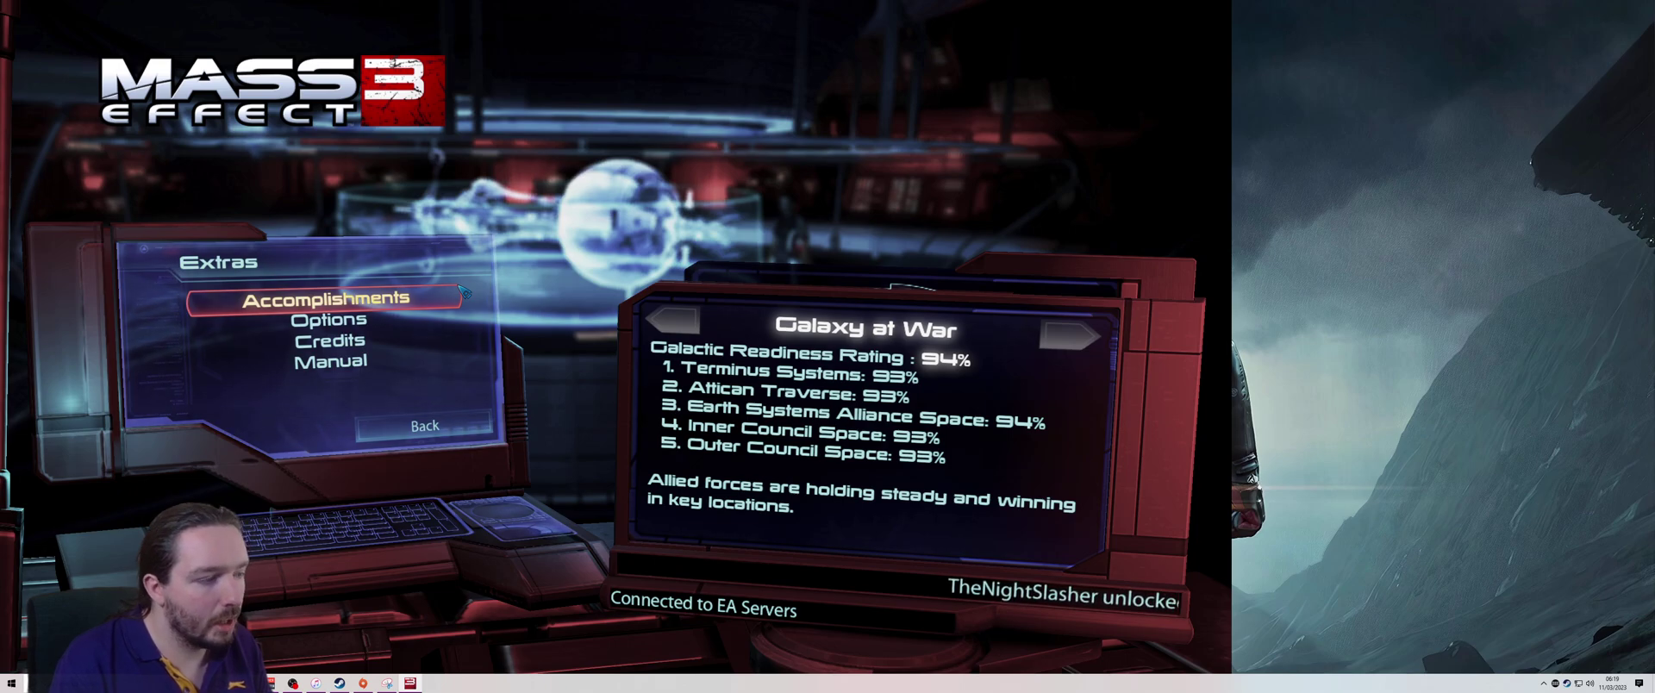
{"action": "key", "text": "Down"}
{"action": "key", "text": "Down"}
{"action": "key", "text": "Escape"}
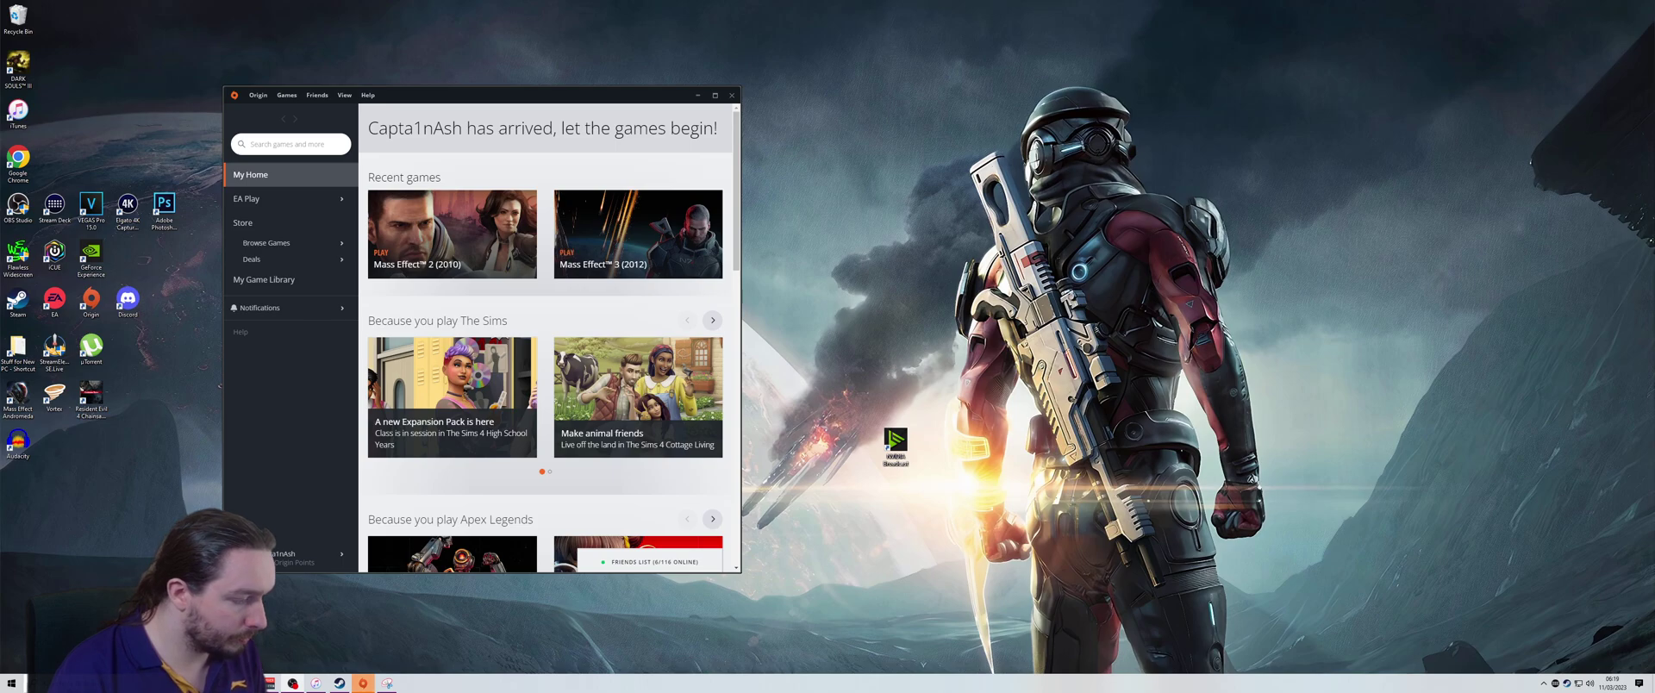
Open GamerSettings.ini from the Mass Effect 3 Config folder in Notepad and set ResX to 3440.
{"action": "left_click", "coordinate": [247, 683]}
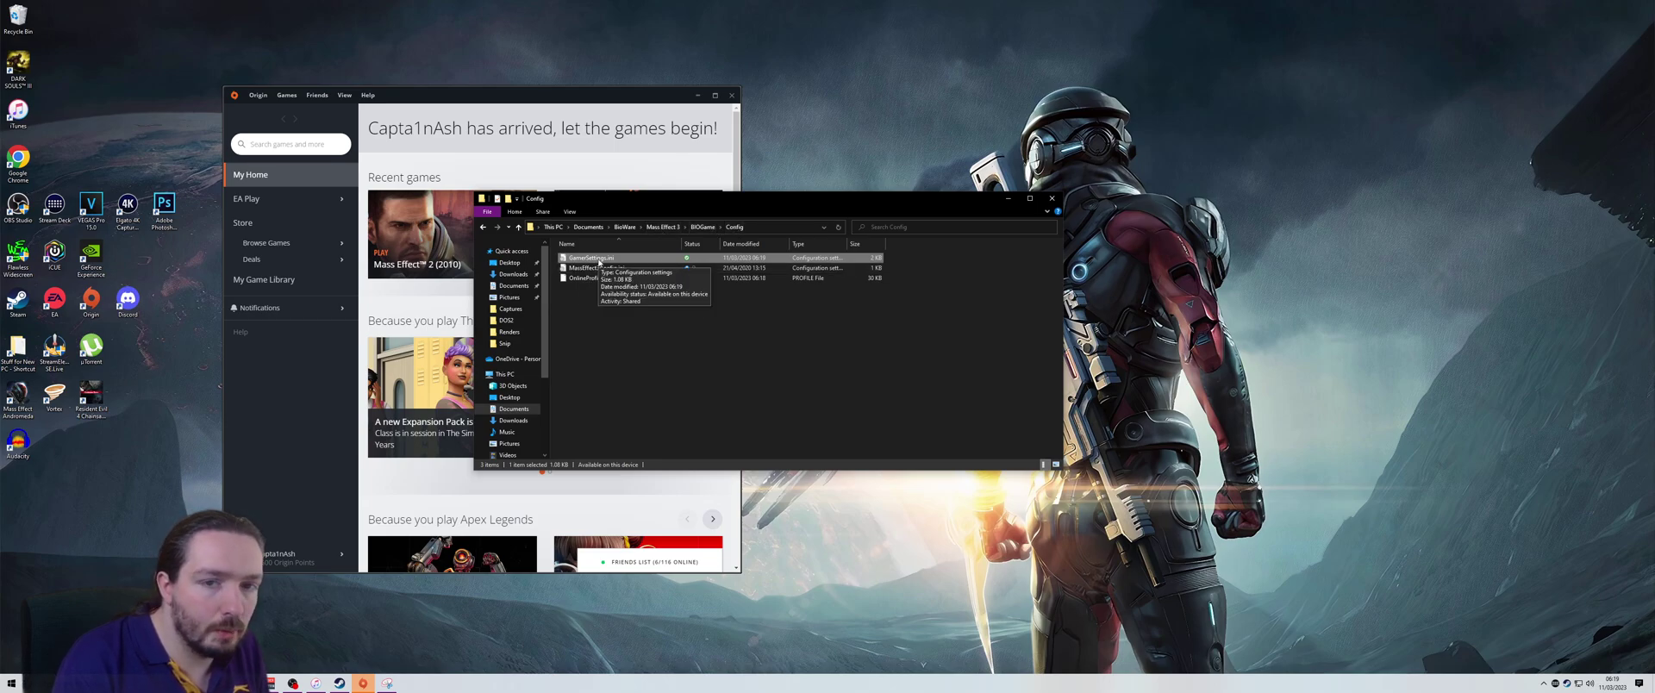
{"action": "double_click", "coordinate": [599, 258]}
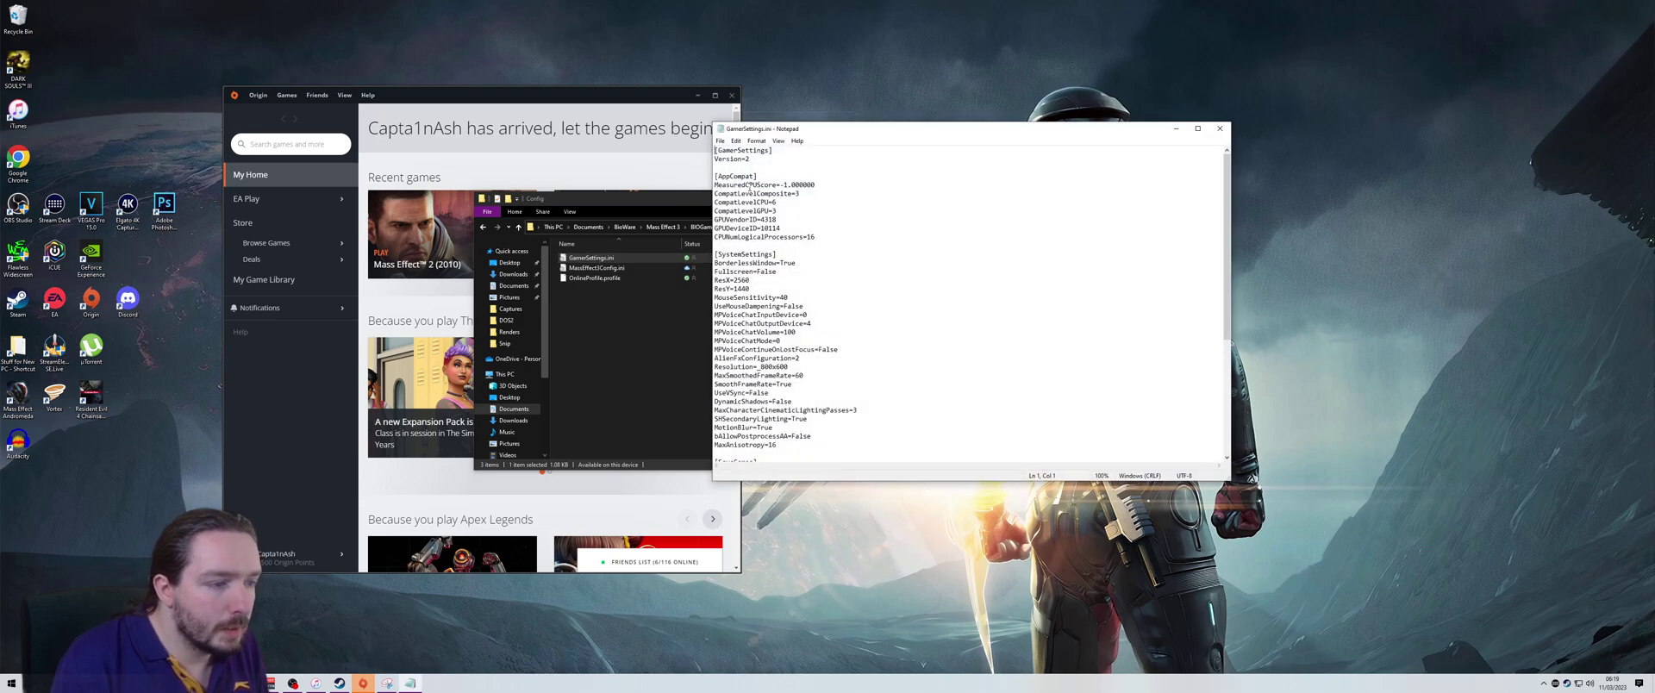
{"action": "left_click_drag", "start_coordinate": [760, 291], "coordinate": [726, 280]}
{"action": "left_click", "coordinate": [737, 281]}
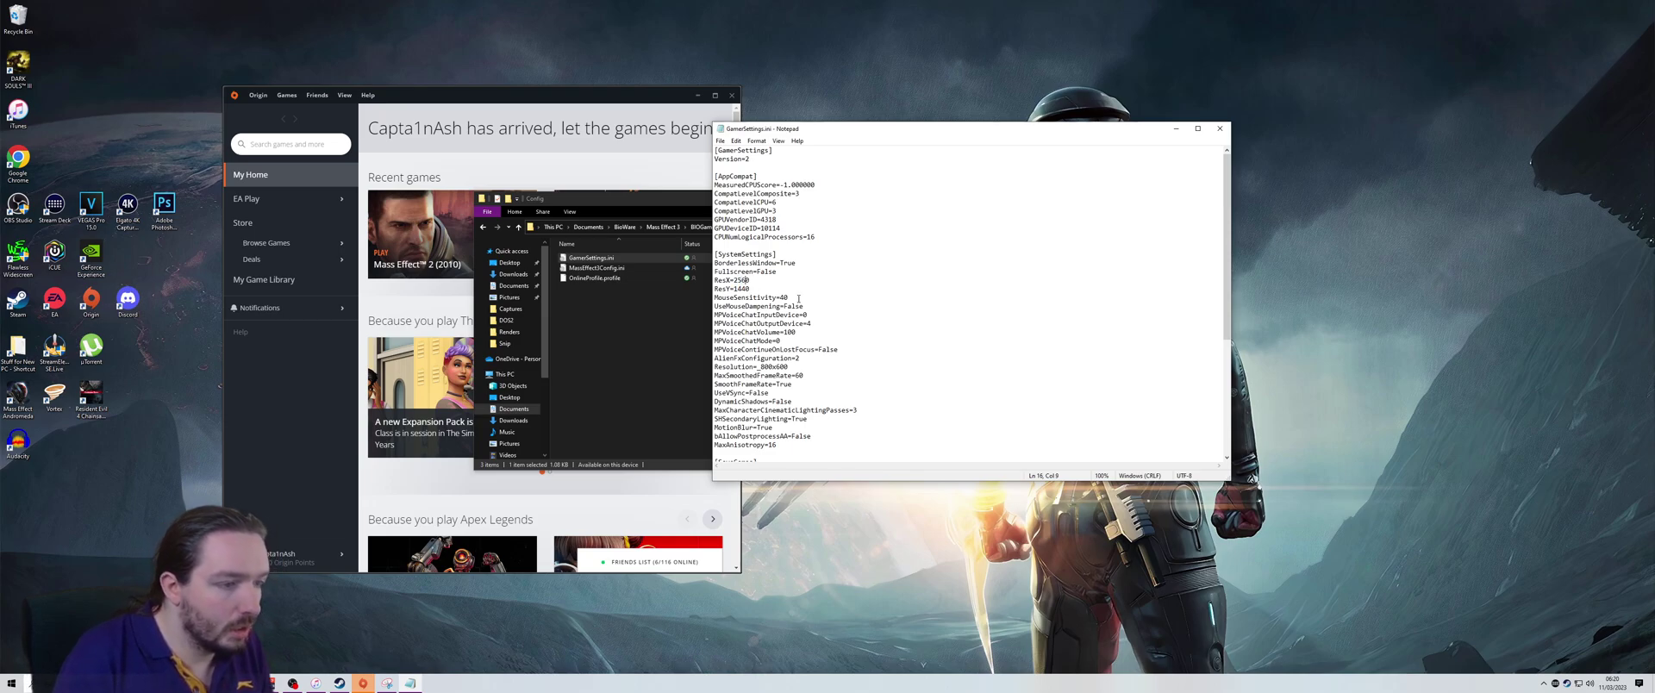
{"action": "key", "text": "BackSpace"}
{"action": "key", "text": "BackSpace"}
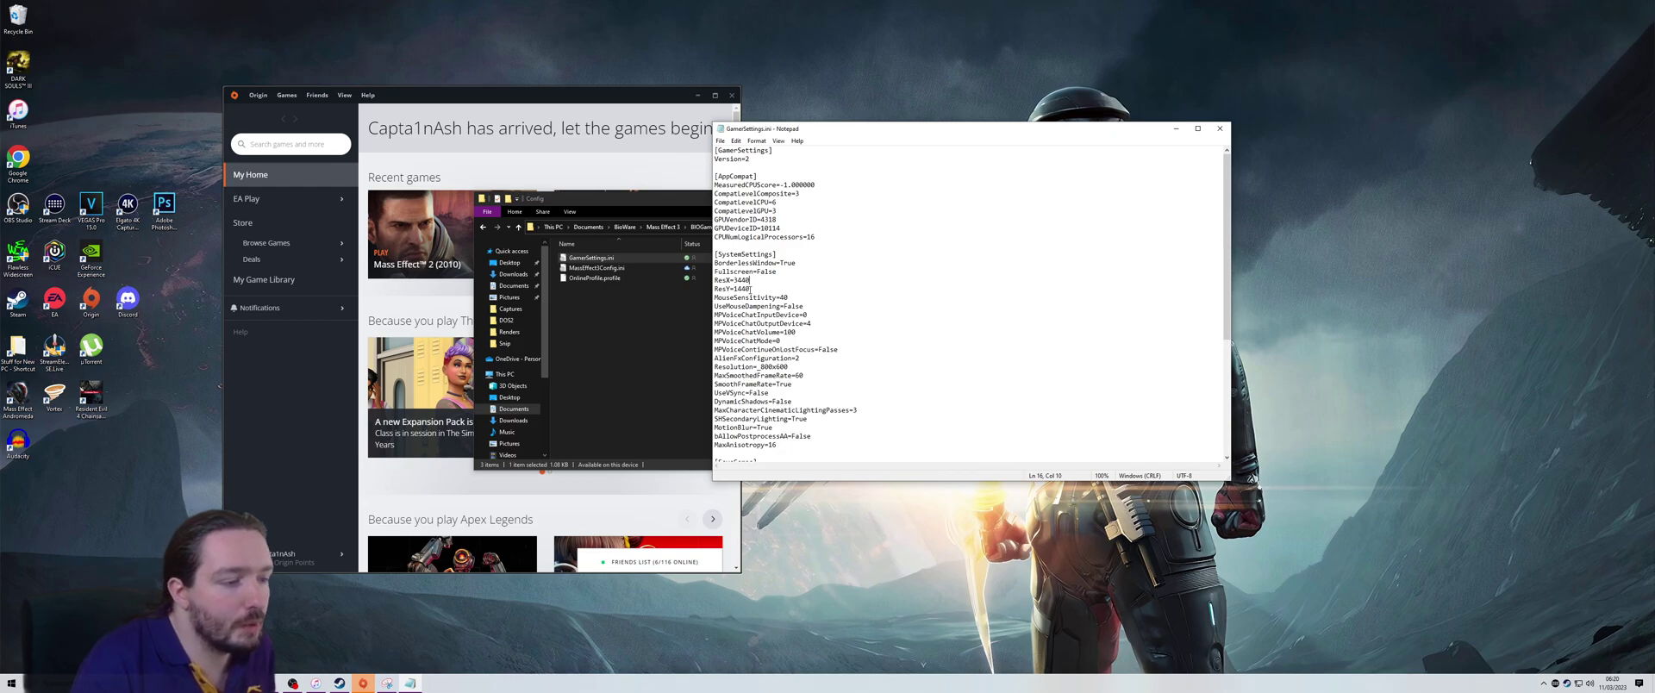
{"action": "left_click_drag", "start_coordinate": [733, 283], "coordinate": [735, 281]}
{"action": "left_click", "coordinate": [755, 290]}
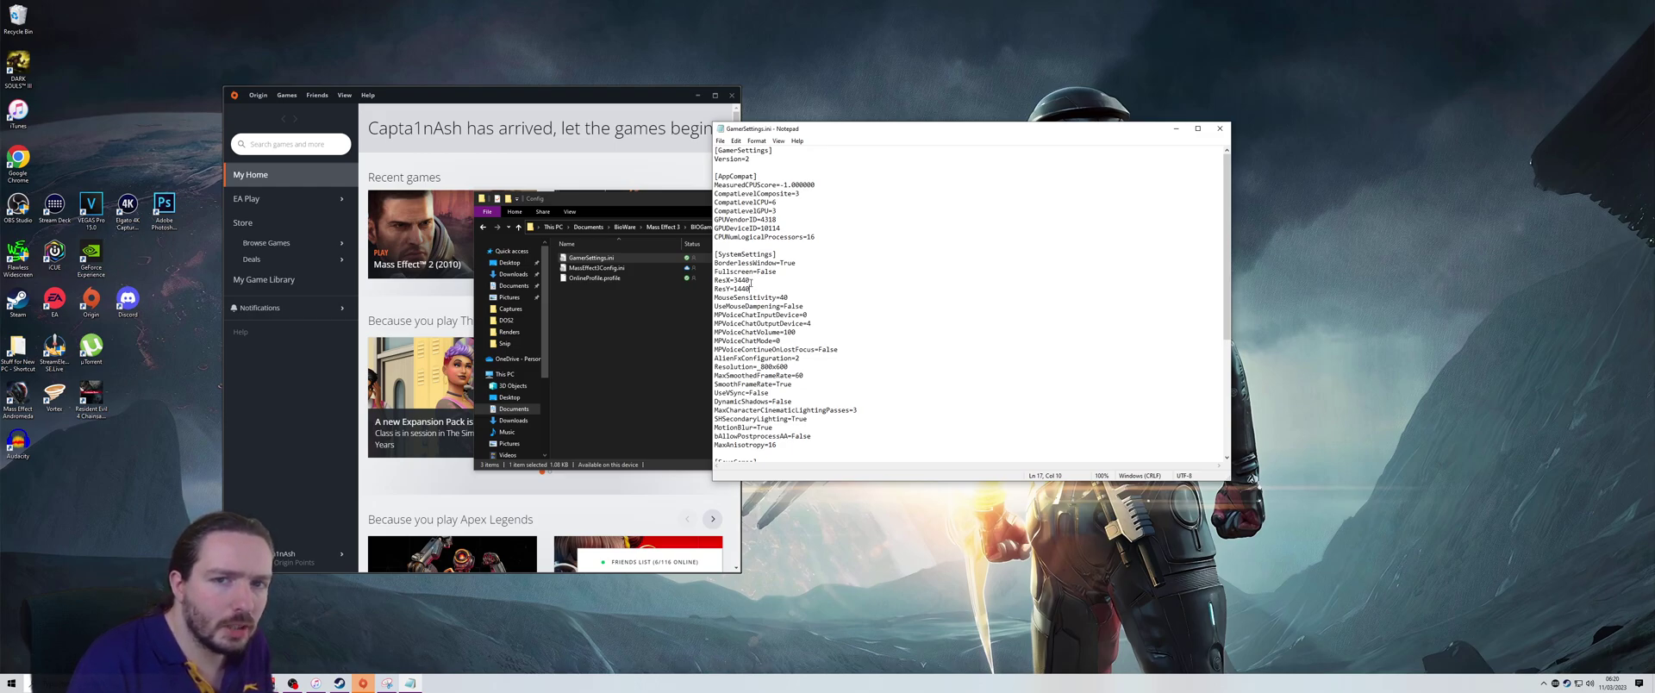
{"action": "left_click_drag", "start_coordinate": [751, 288], "coordinate": [734, 280]}
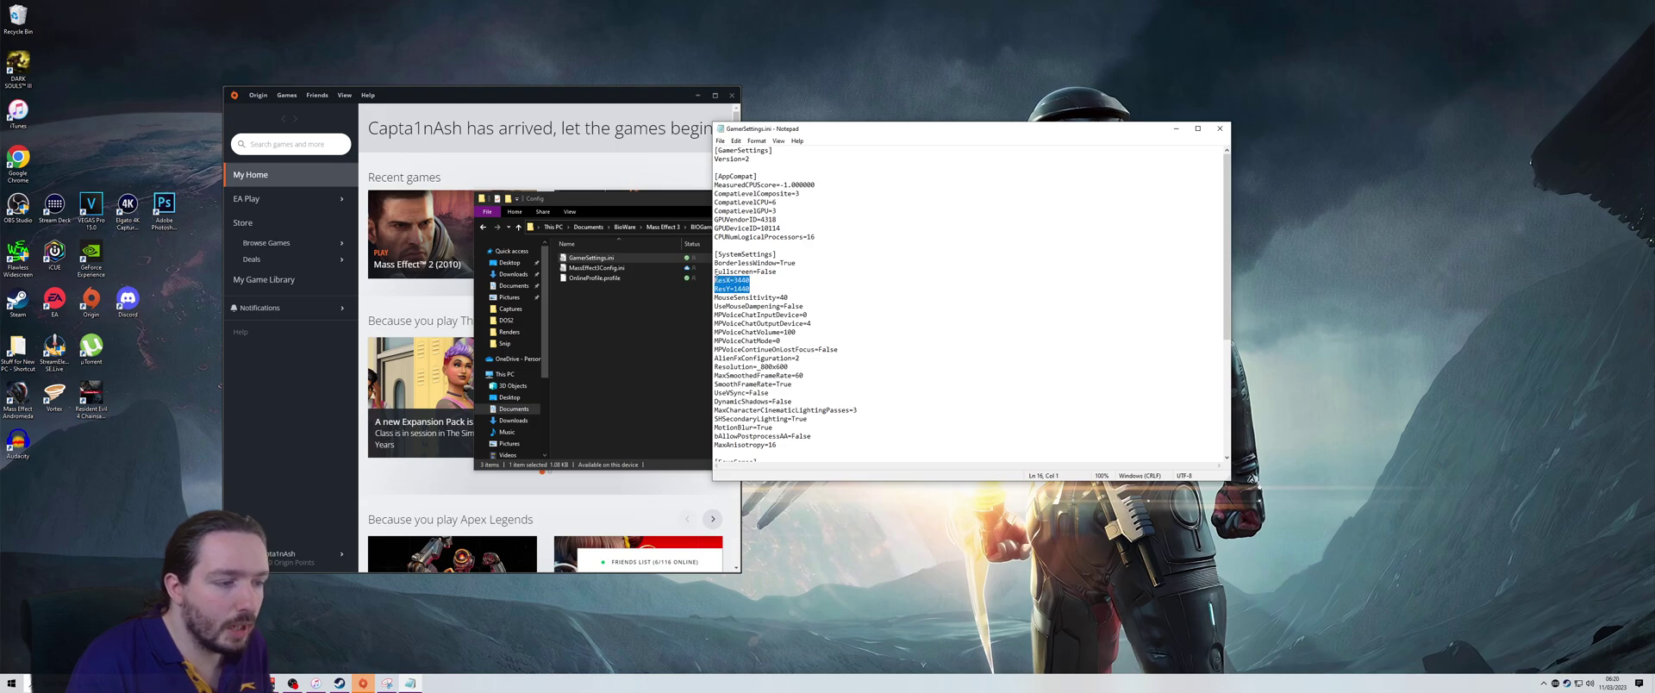
{"action": "left_click", "coordinate": [719, 280]}
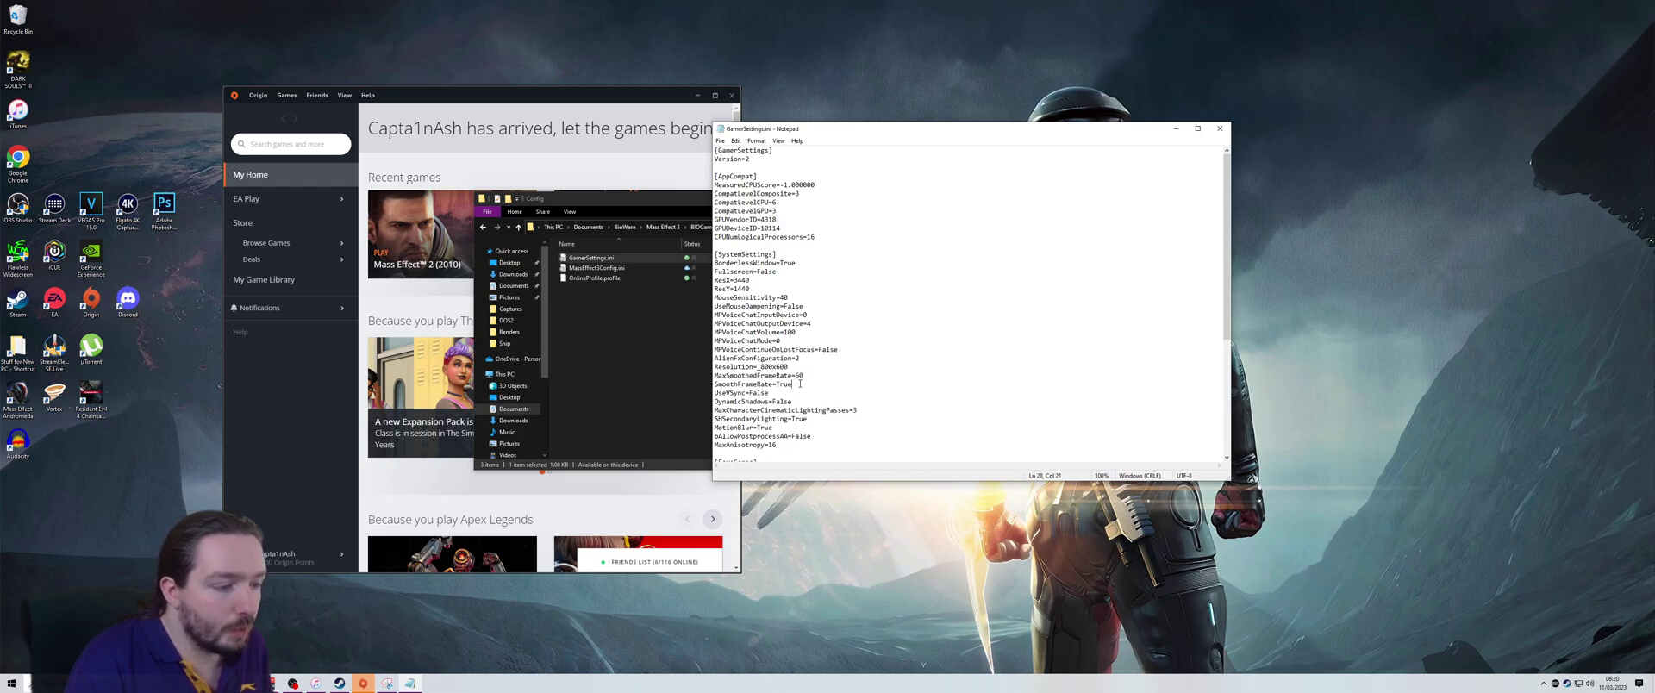
Save the edited GamerSettings.ini file and close Notepad.
{"action": "type", "text": "60"}
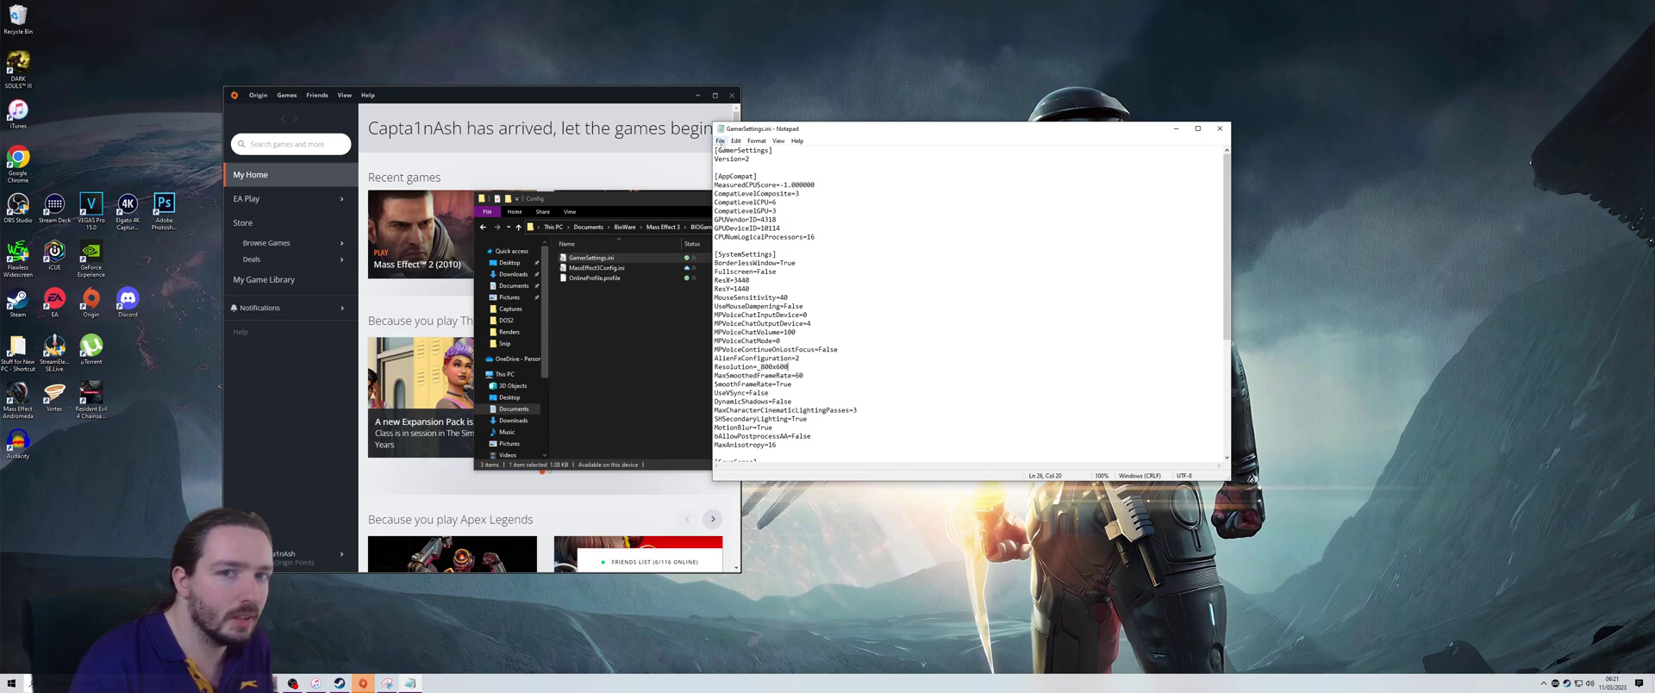
{"action": "left_click", "coordinate": [720, 141]}
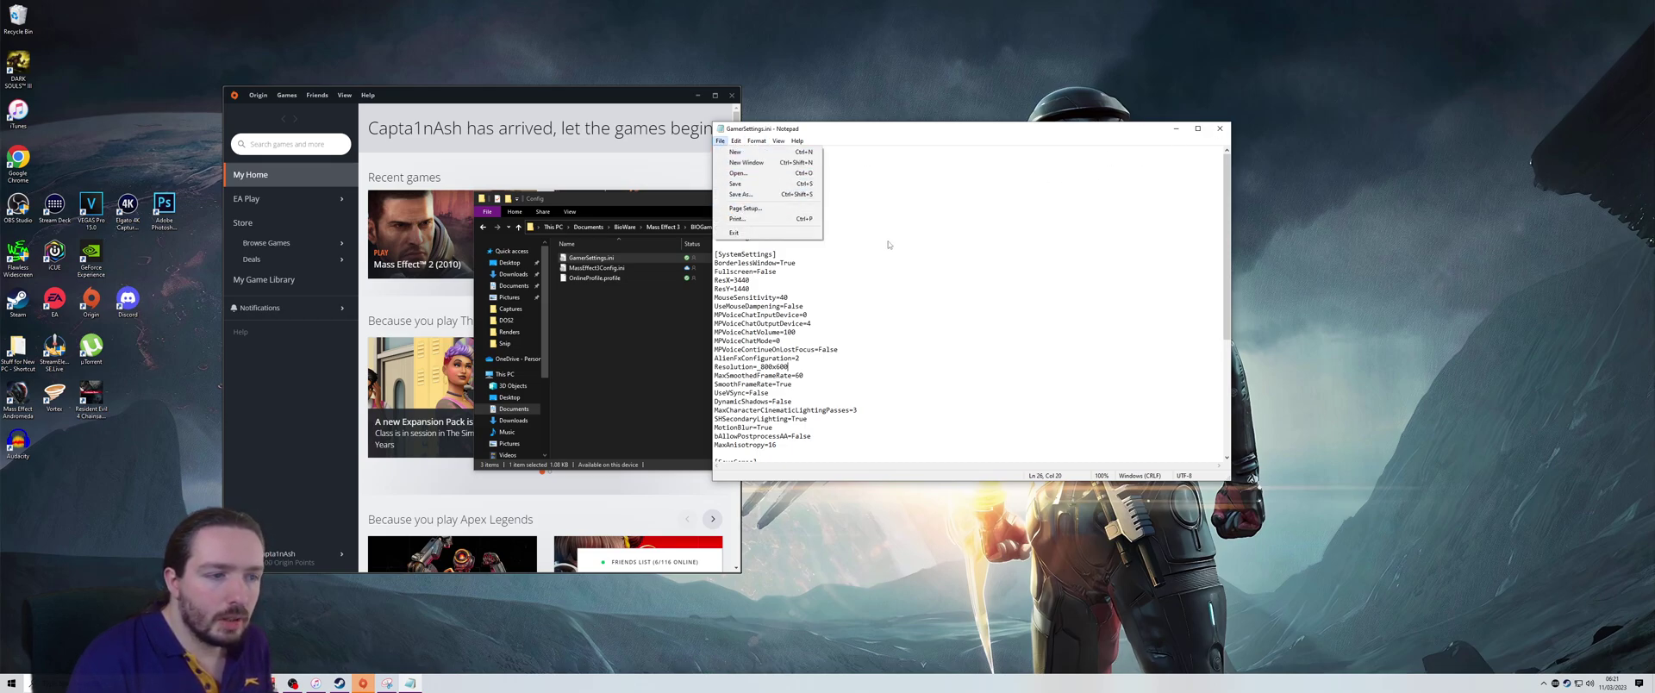
{"action": "left_click", "coordinate": [737, 183]}
{"action": "left_click", "coordinate": [1219, 127]}
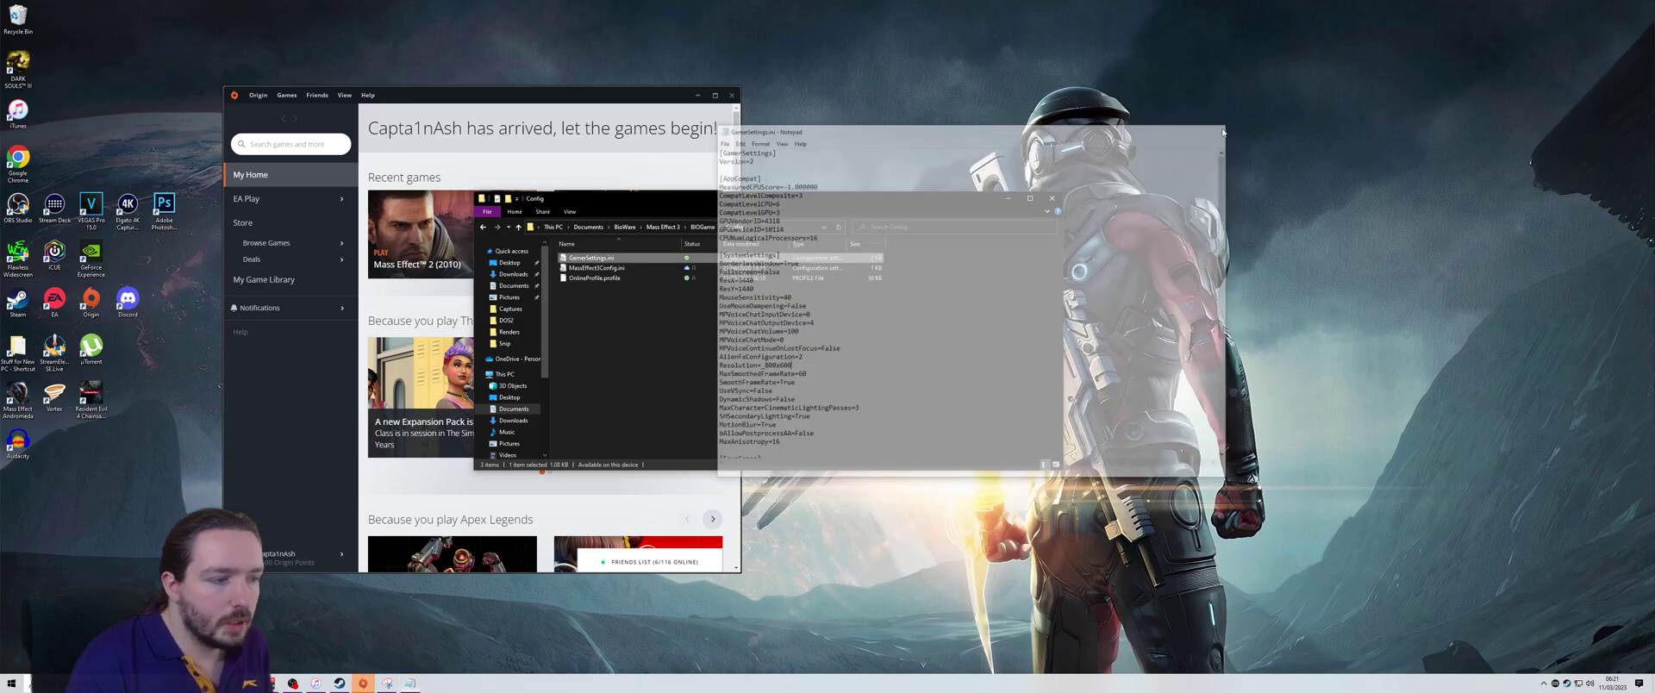
Relaunch Mass Effect 3 from Origin, continue past the title screen and enter Multiplayer.
{"action": "left_click", "coordinate": [544, 165]}
{"action": "left_click", "coordinate": [623, 237]}
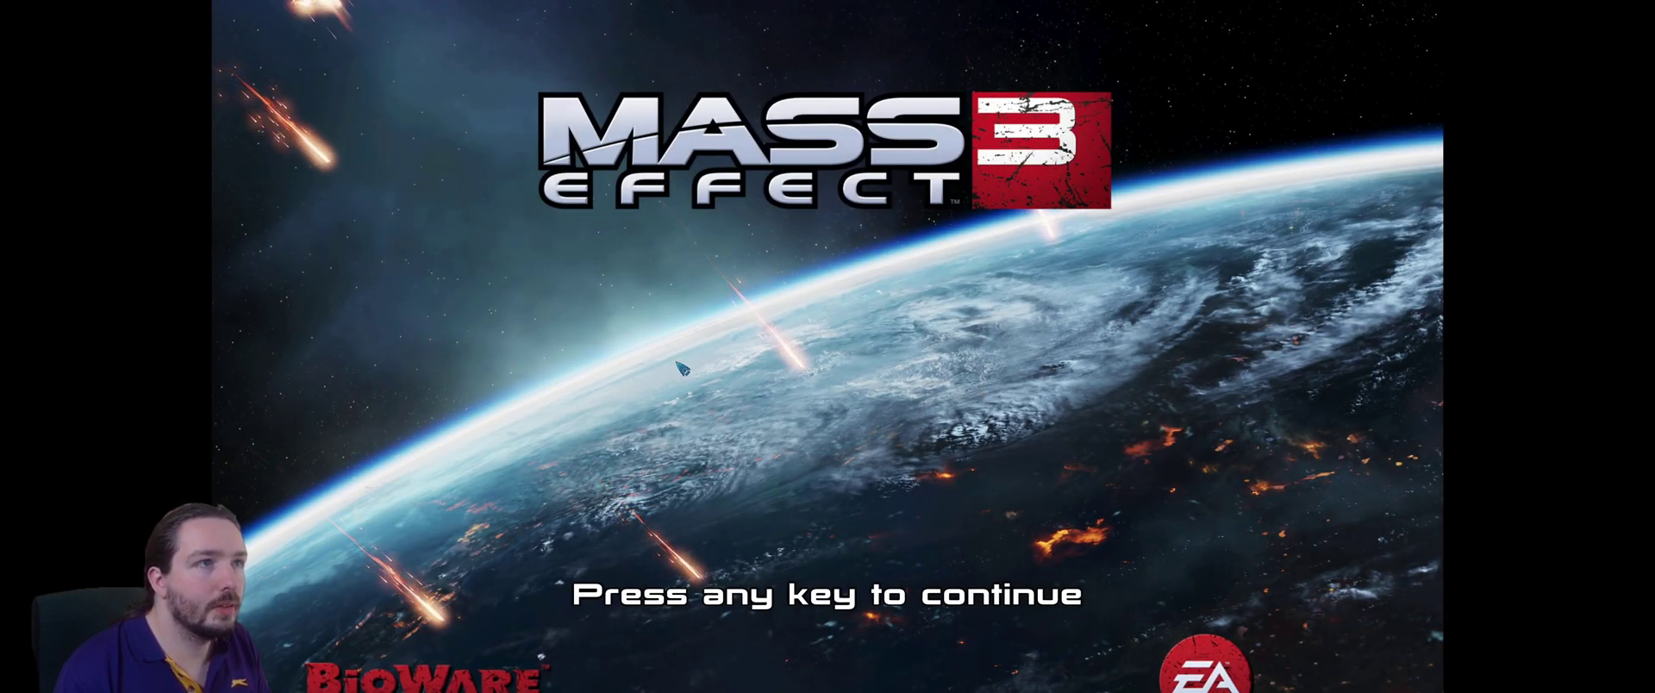
{"action": "key", "text": "Return"}
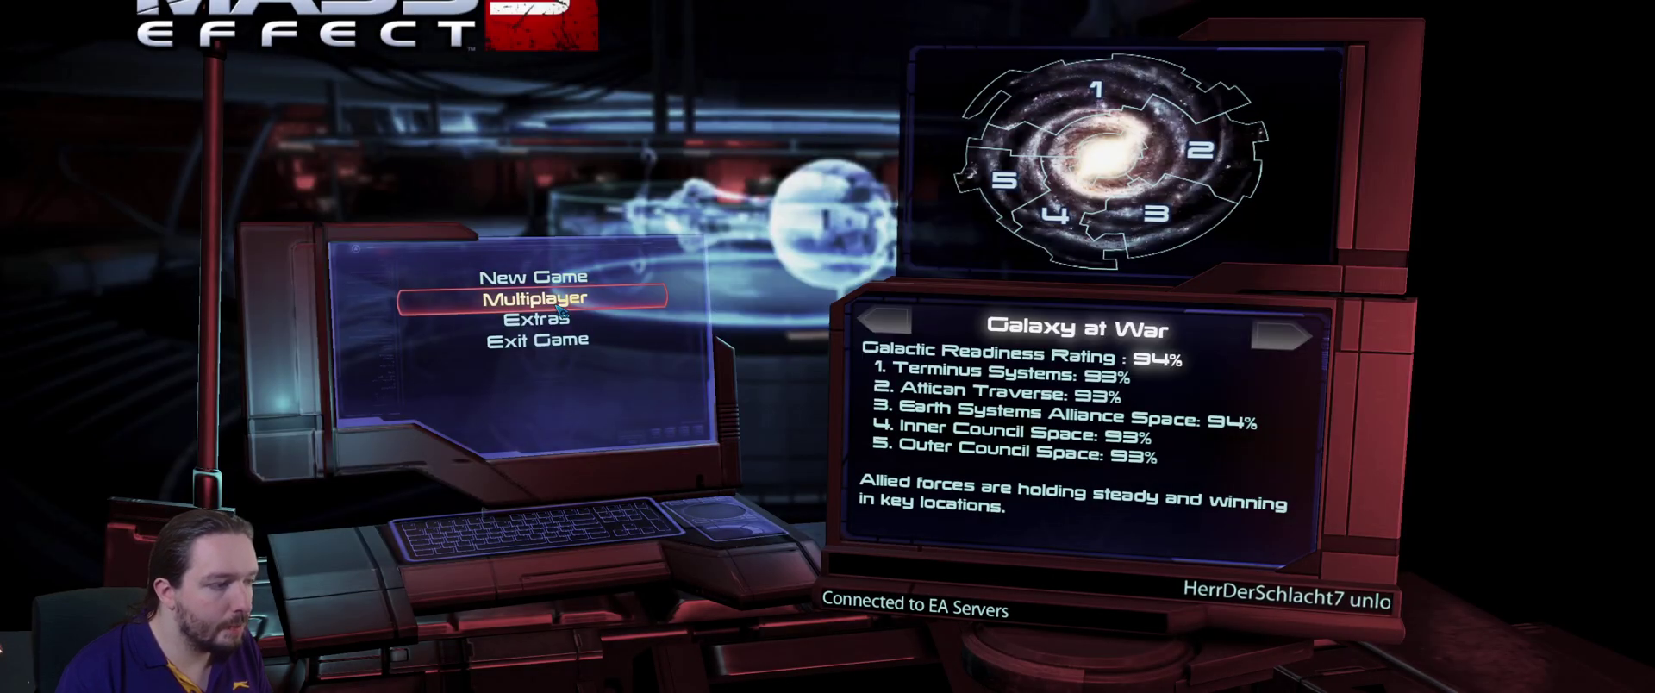
{"action": "left_click", "coordinate": [551, 302]}
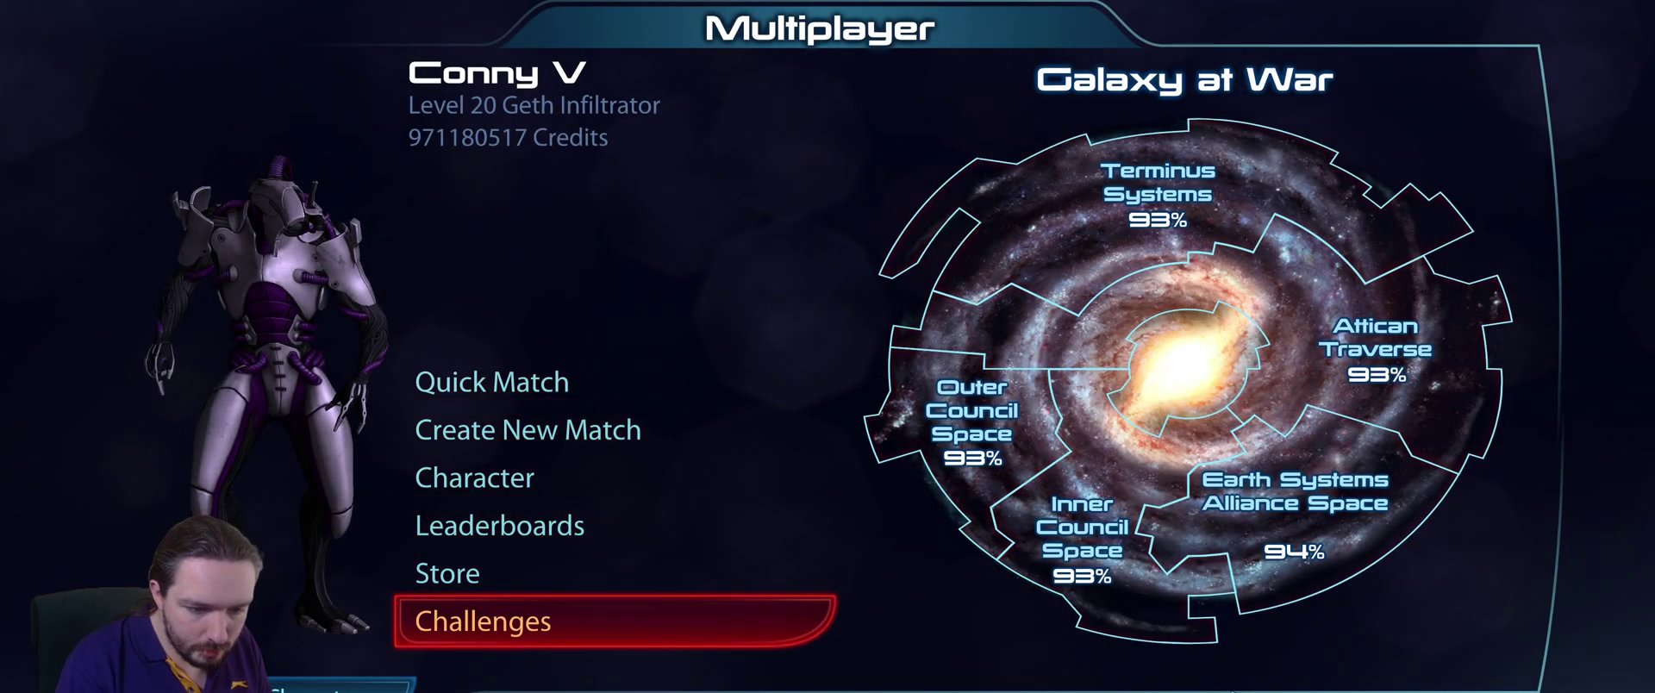
Create a new public match with the challenge level set to Bronze.
{"action": "left_click", "coordinate": [741, 430]}
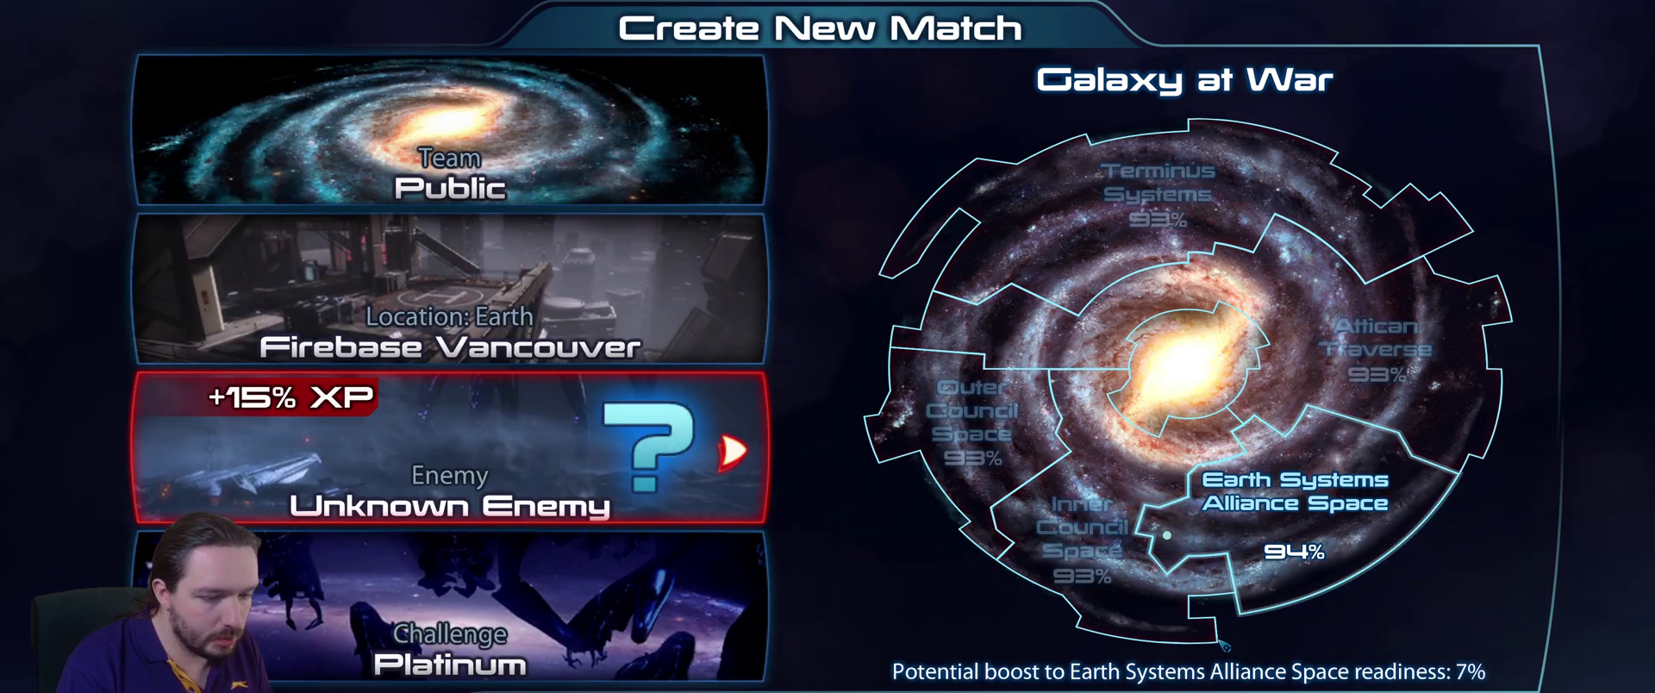
{"action": "left_click", "coordinate": [162, 610]}
{"action": "left_click", "coordinate": [162, 610]}
{"action": "left_click", "coordinate": [162, 611]}
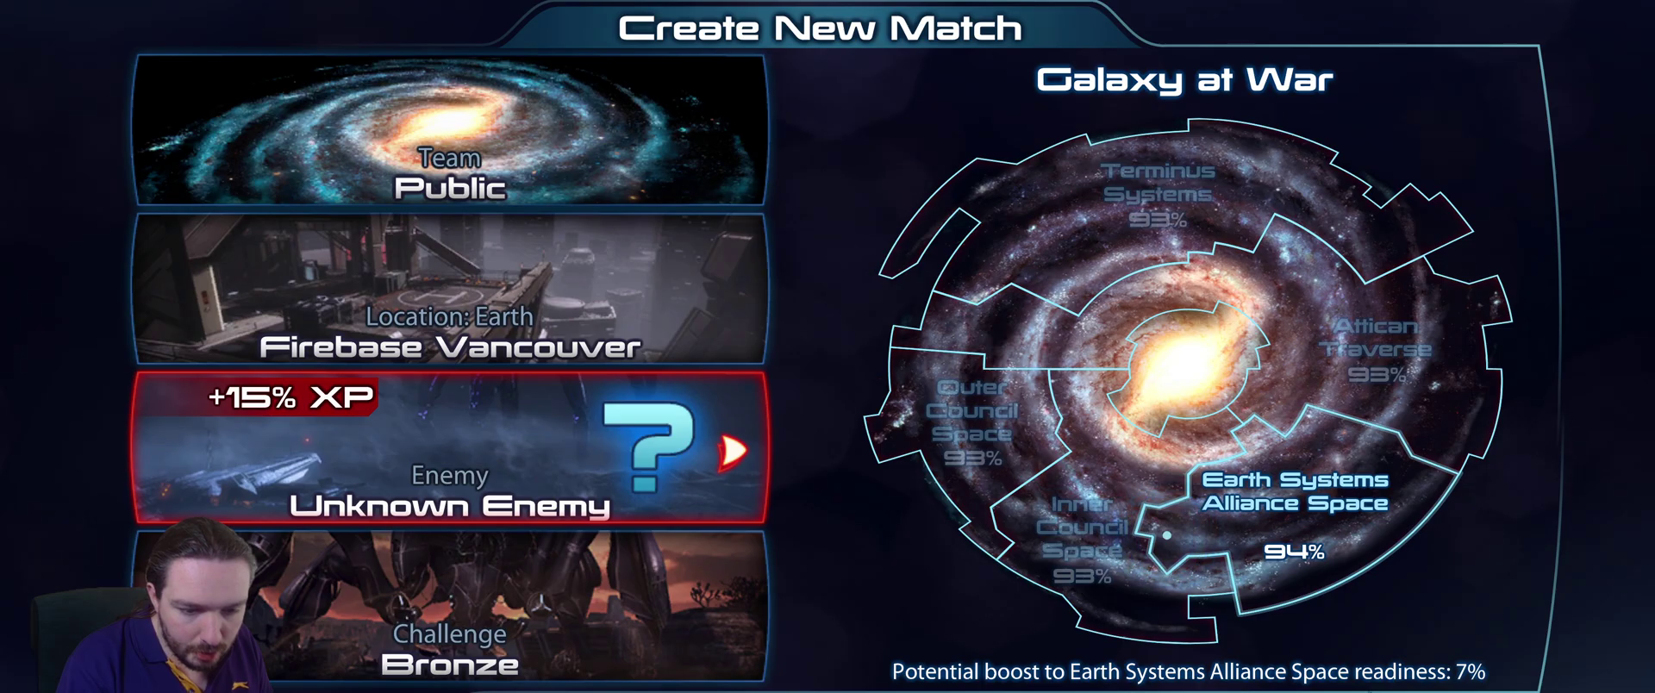
{"action": "key", "text": "Return"}
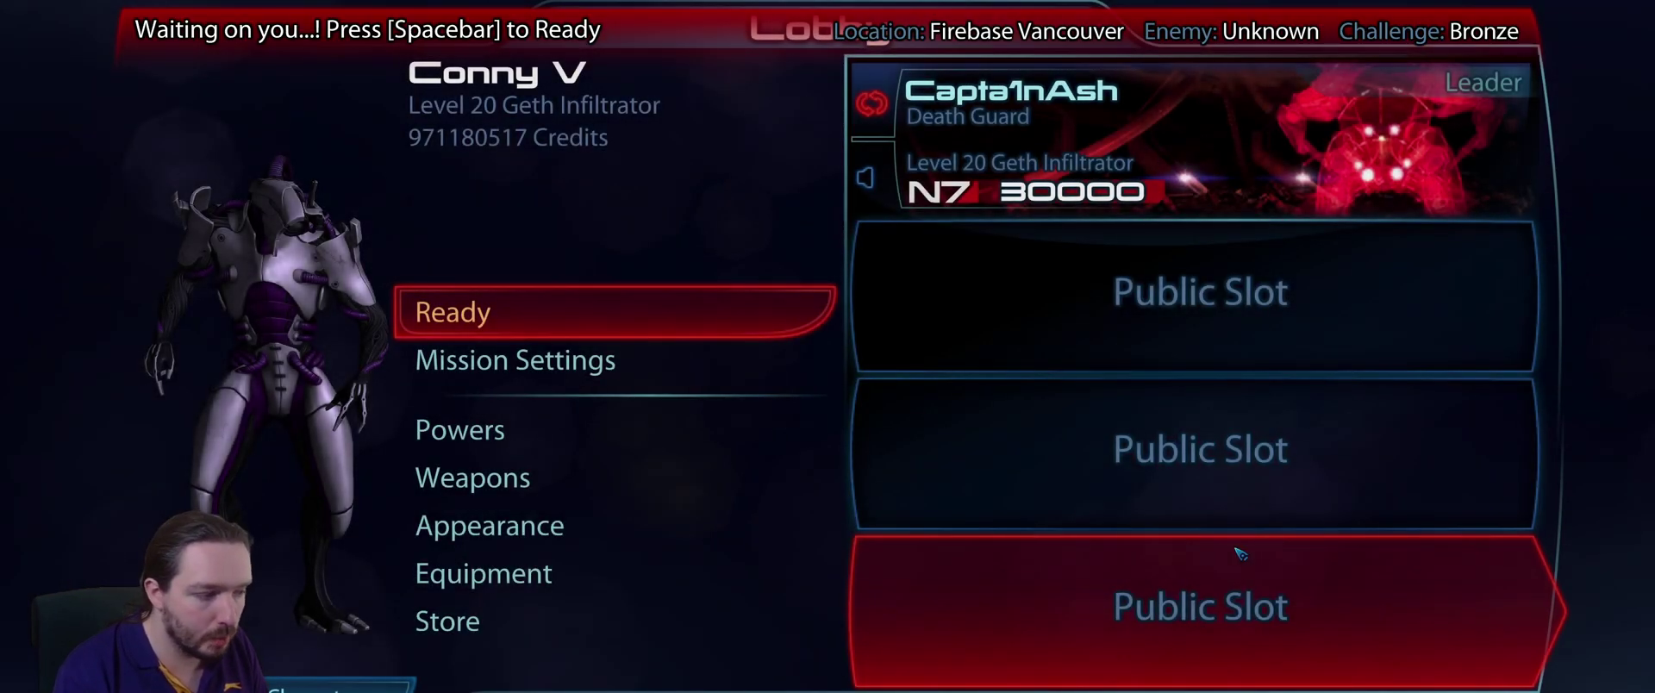
Ready up in the lobby to start the match and move the character forward.
{"action": "left_click", "coordinate": [664, 315]}
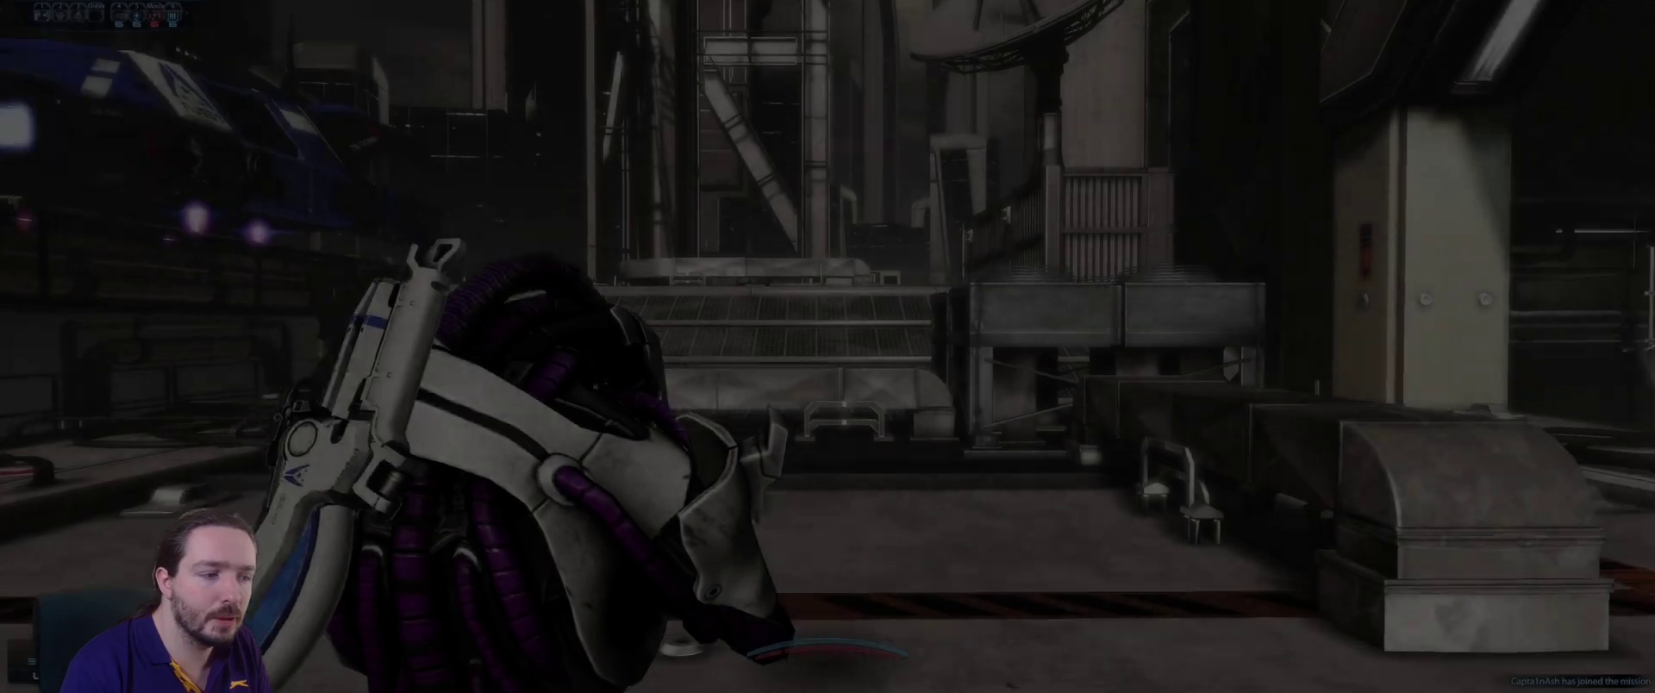
{"action": "key", "text": "Escape"}
{"action": "key", "text": "Escape"}
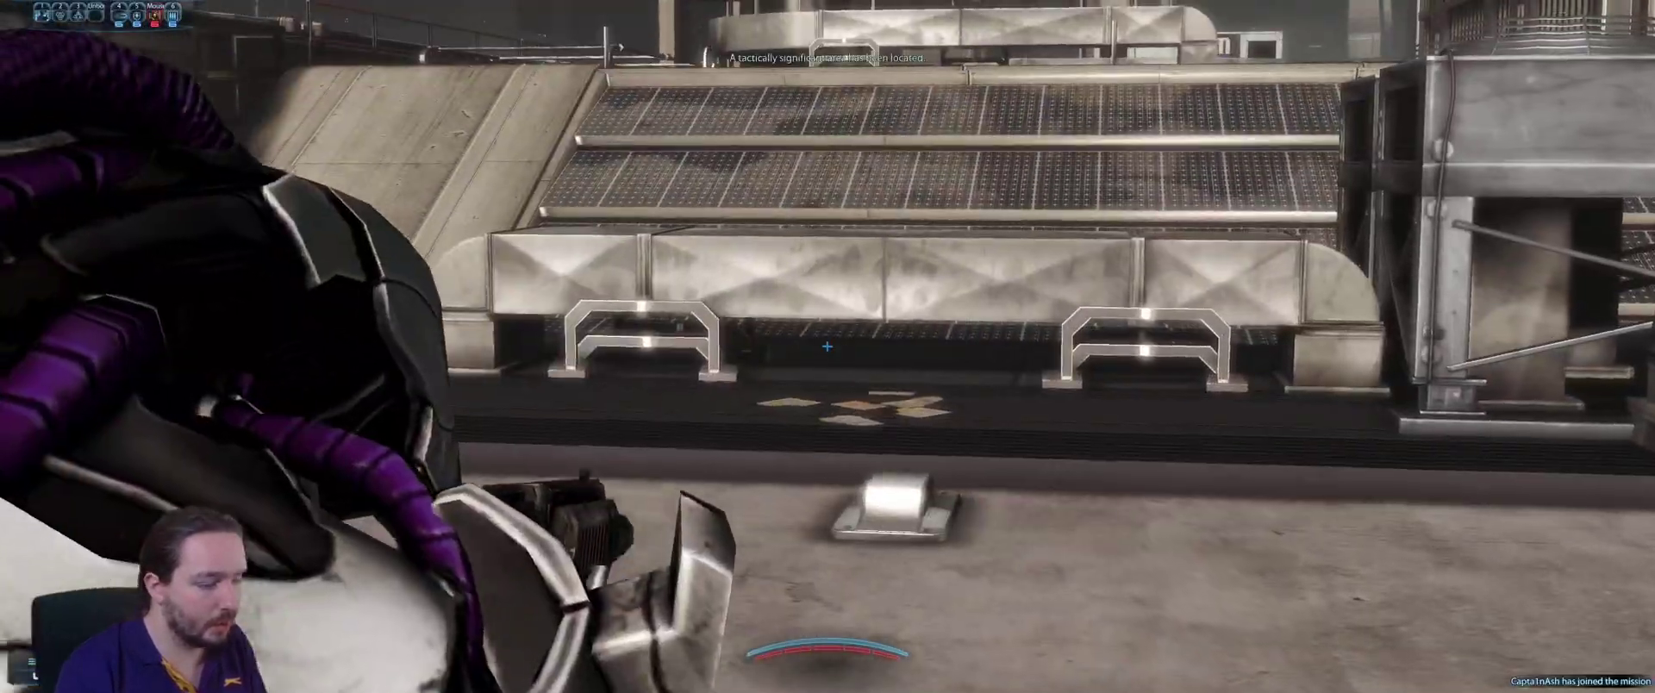
{"action": "key", "text": "w"}
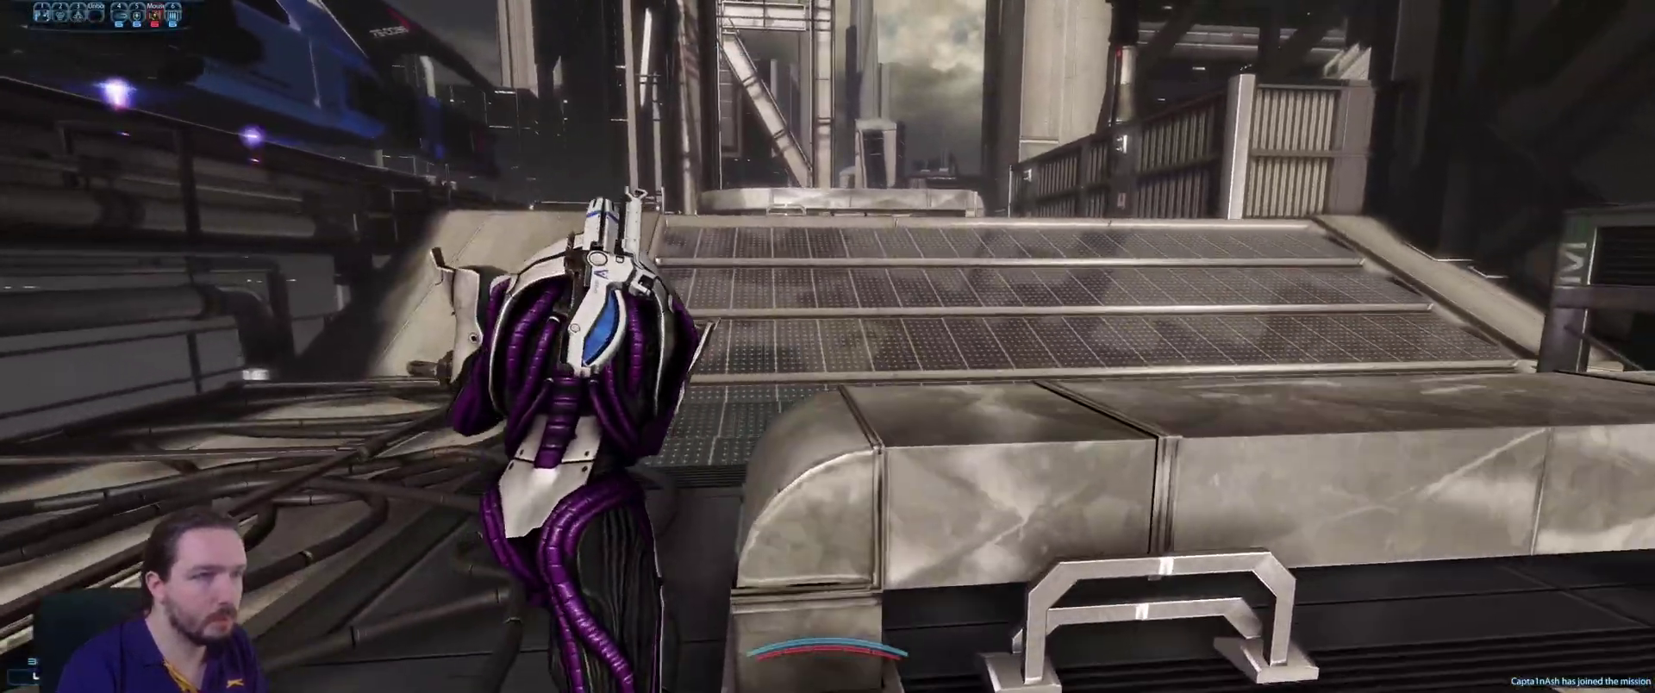
Move the character around the upper rooftops and open the pause menu to check the ultrawide picture, then resume the match.
{"action": "key", "text": "space"}
{"action": "key", "text": "w"}
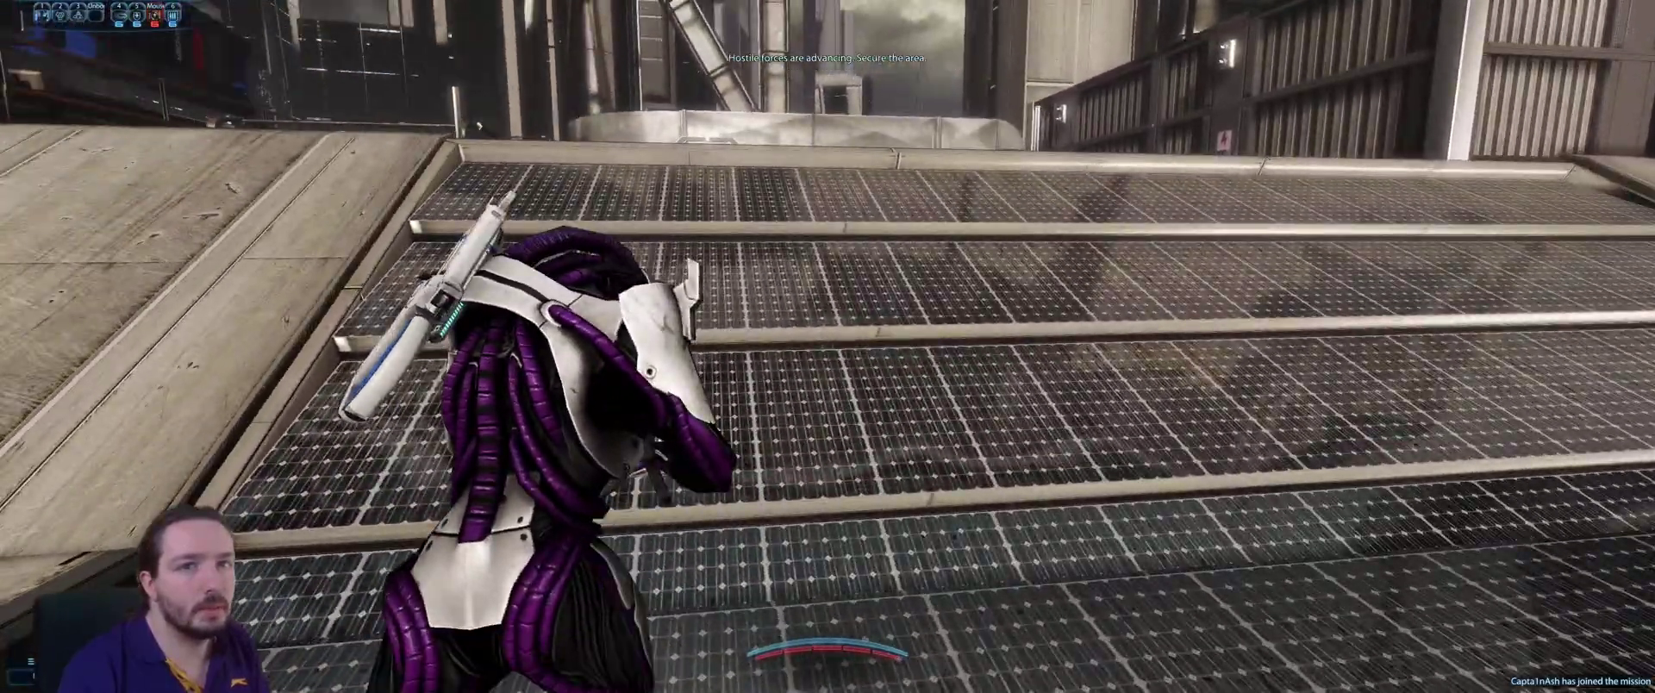
{"action": "key", "text": "Escape"}
{"action": "key", "text": "Escape"}
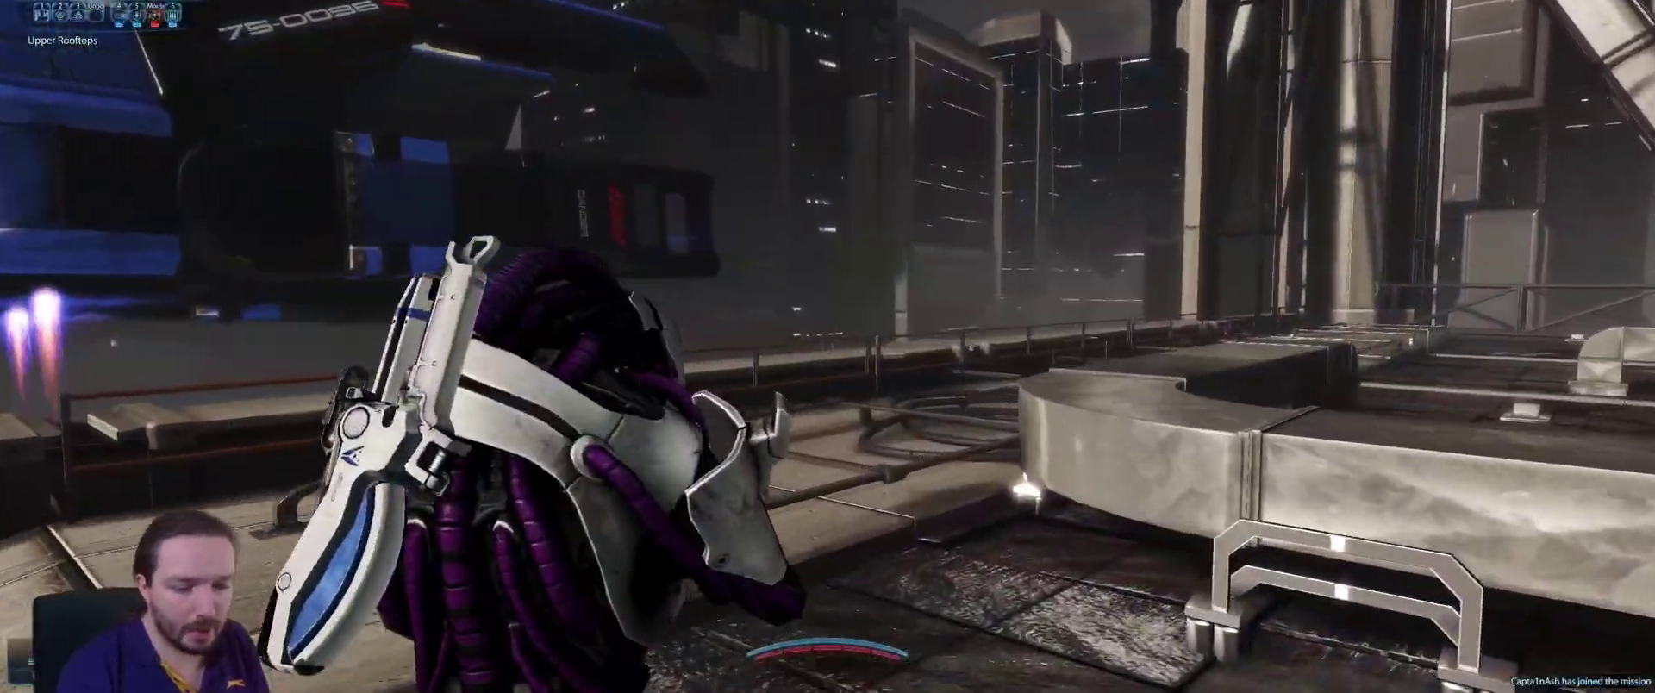
{"action": "key", "text": "Escape"}
{"action": "key", "text": "Up"}
{"action": "key", "text": "Up"}
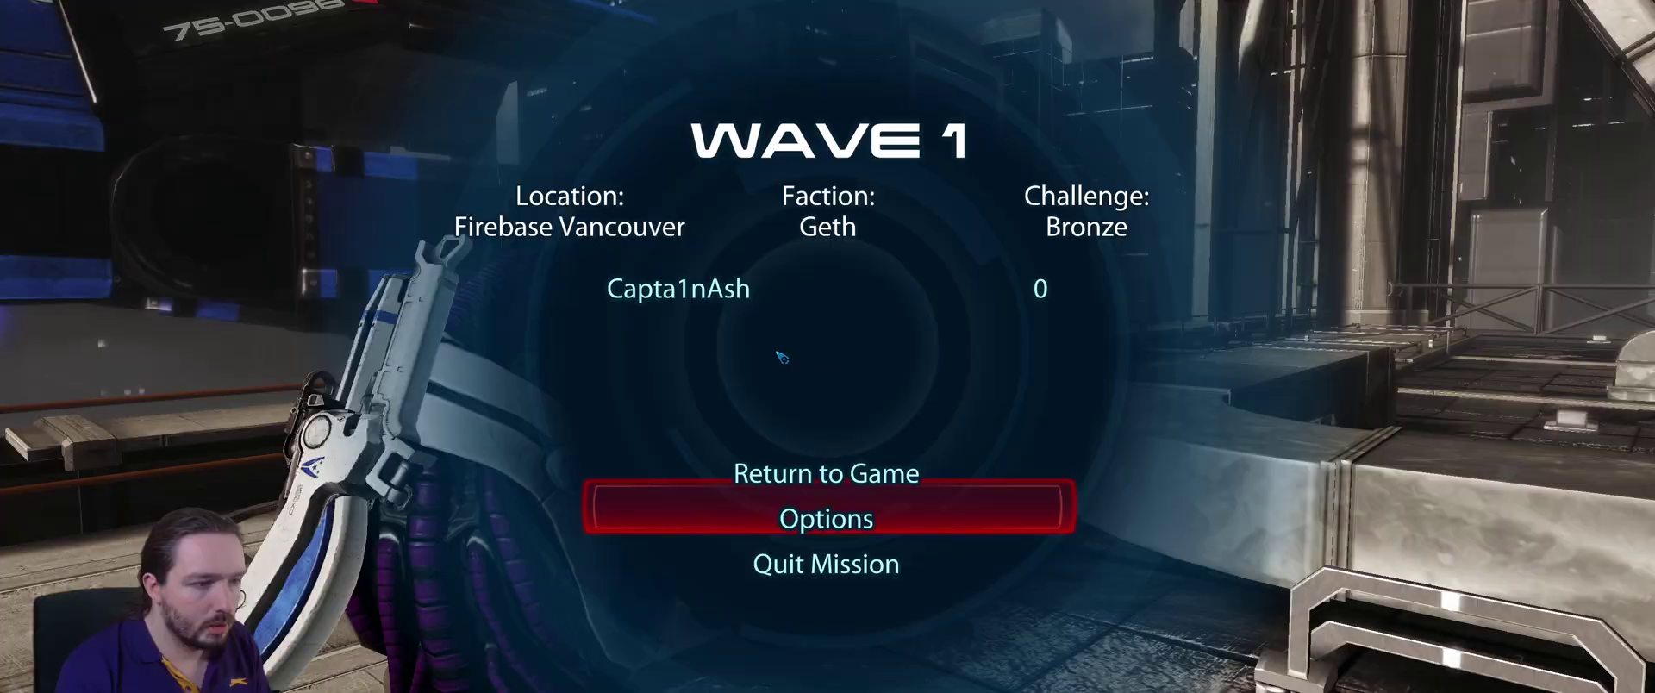
{"action": "key", "text": "Escape"}
Run past the helipad into the lower rooftops to check how the ultrawide view looks while moving.
{"action": "key", "text": "w"}
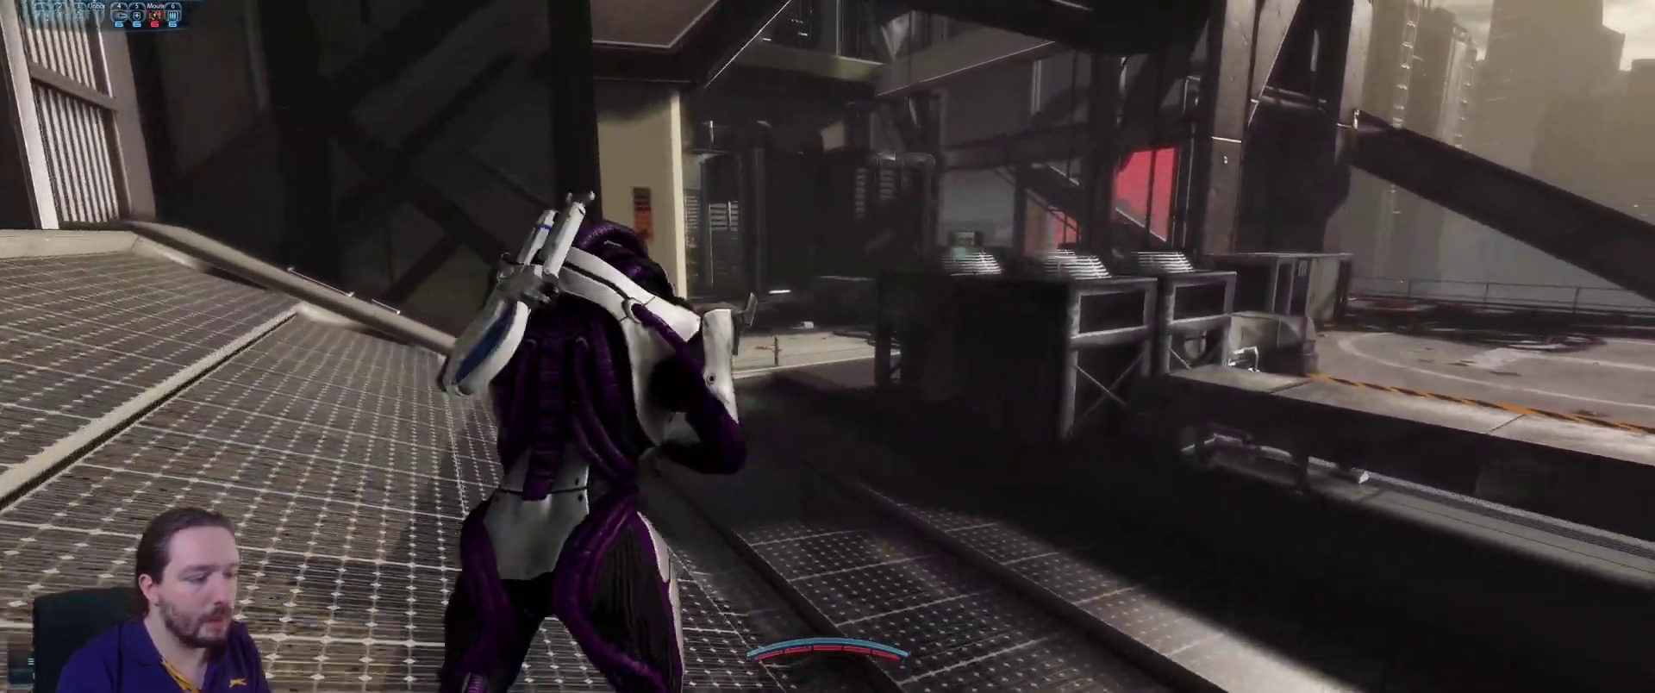
{"action": "key", "text": "w"}
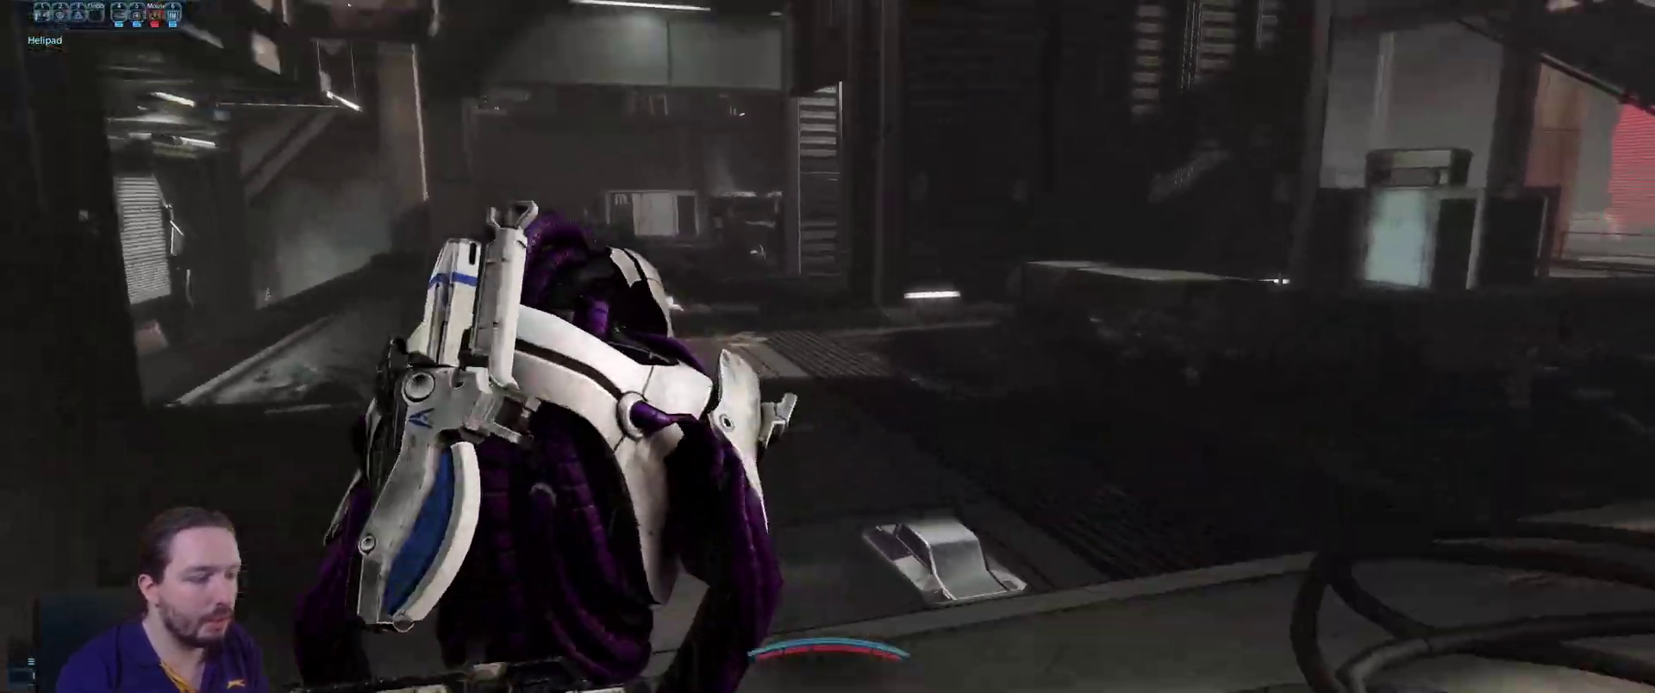
{"action": "key", "text": "w"}
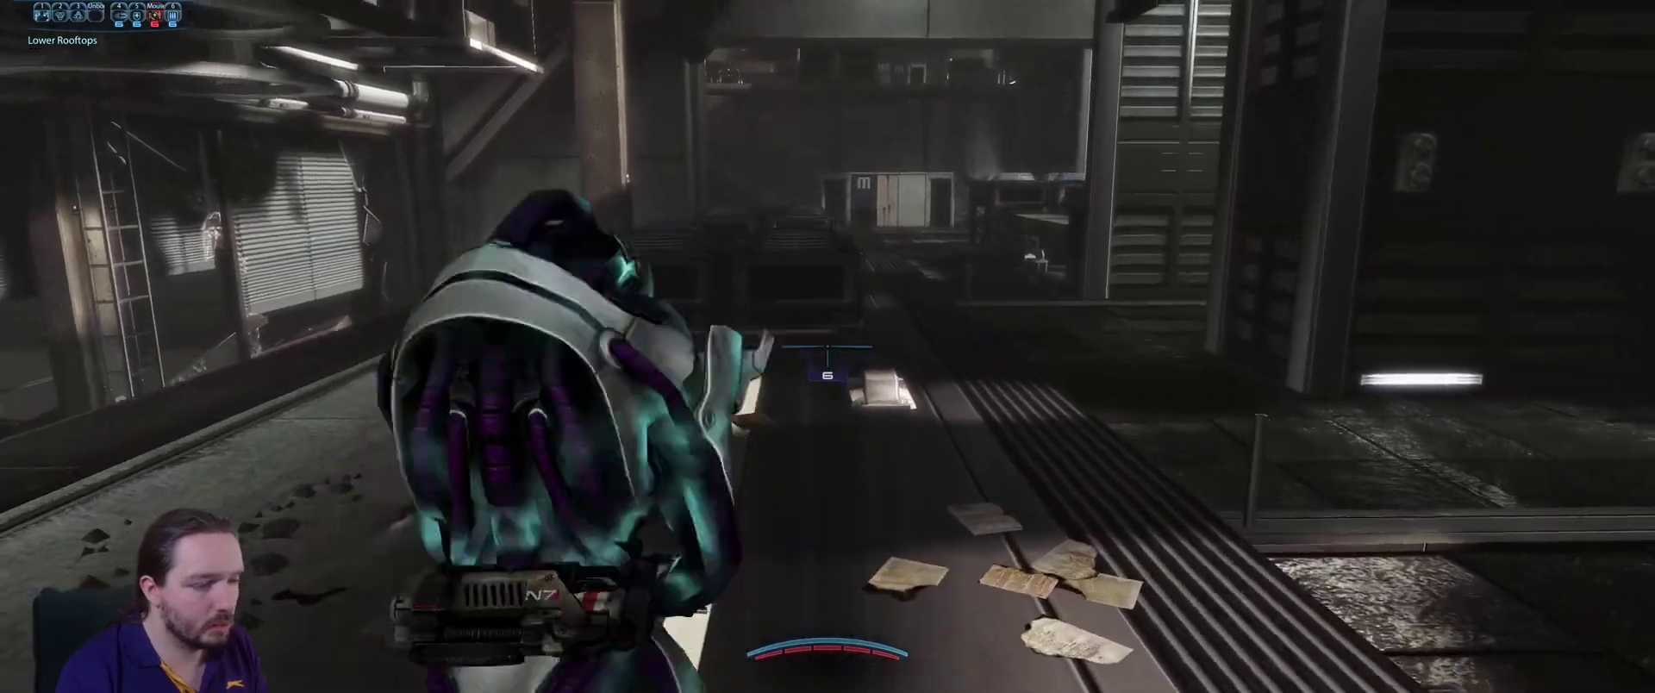
{"action": "key", "text": "w"}
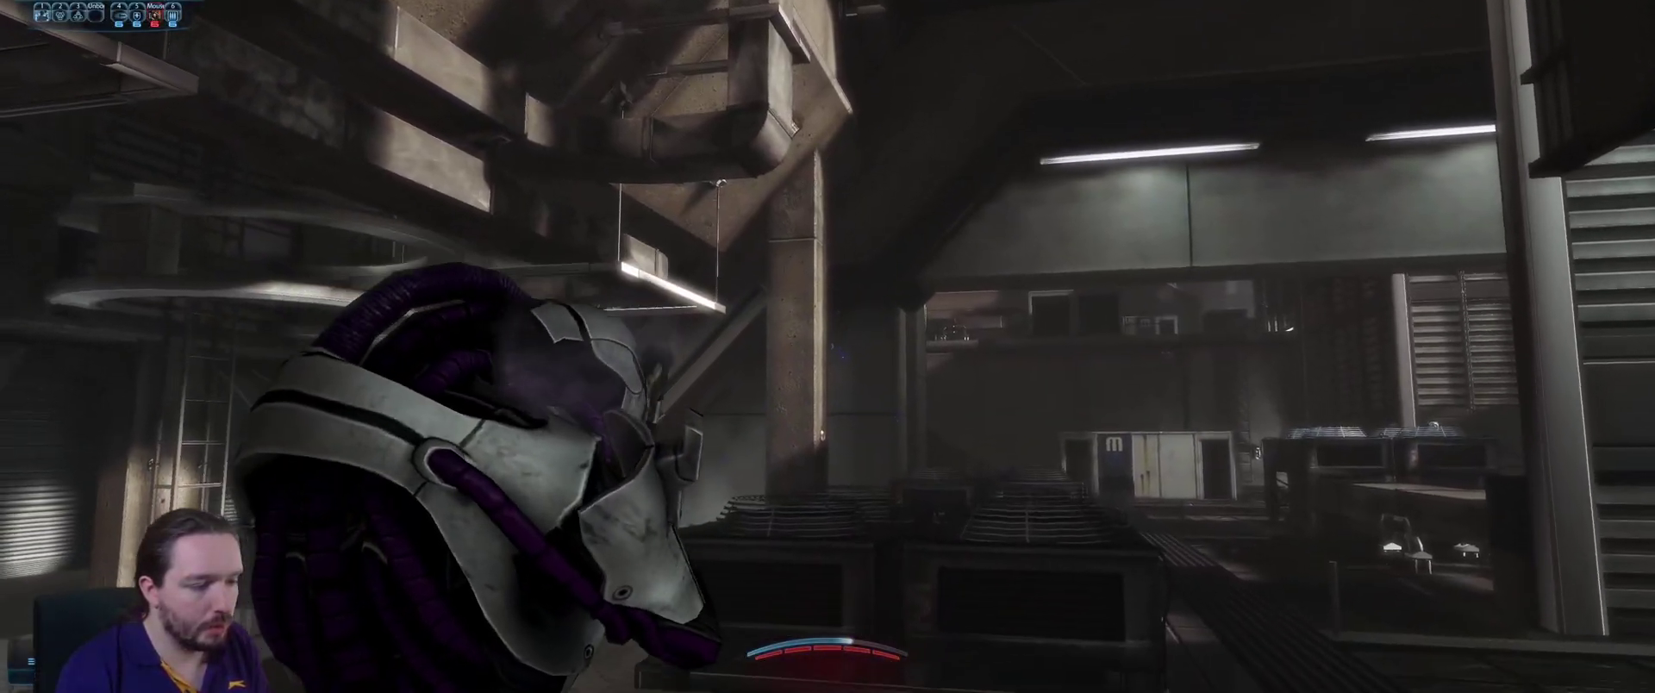
Pause the match, switch to the desktop, minimize the Config folder window and launch Flawless Widescreen.
{"action": "key", "text": "Escape"}
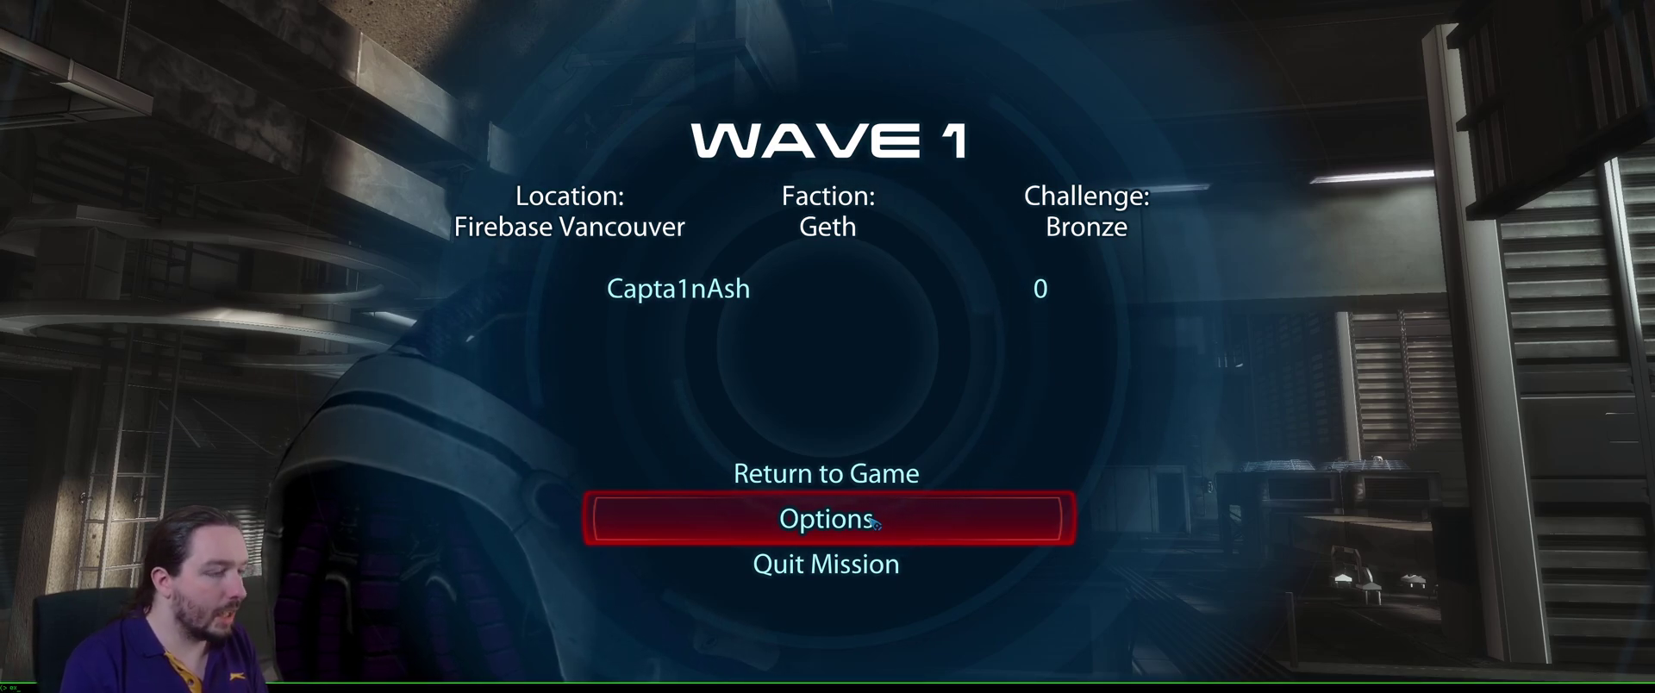
{"action": "key", "text": "alt+Tab"}
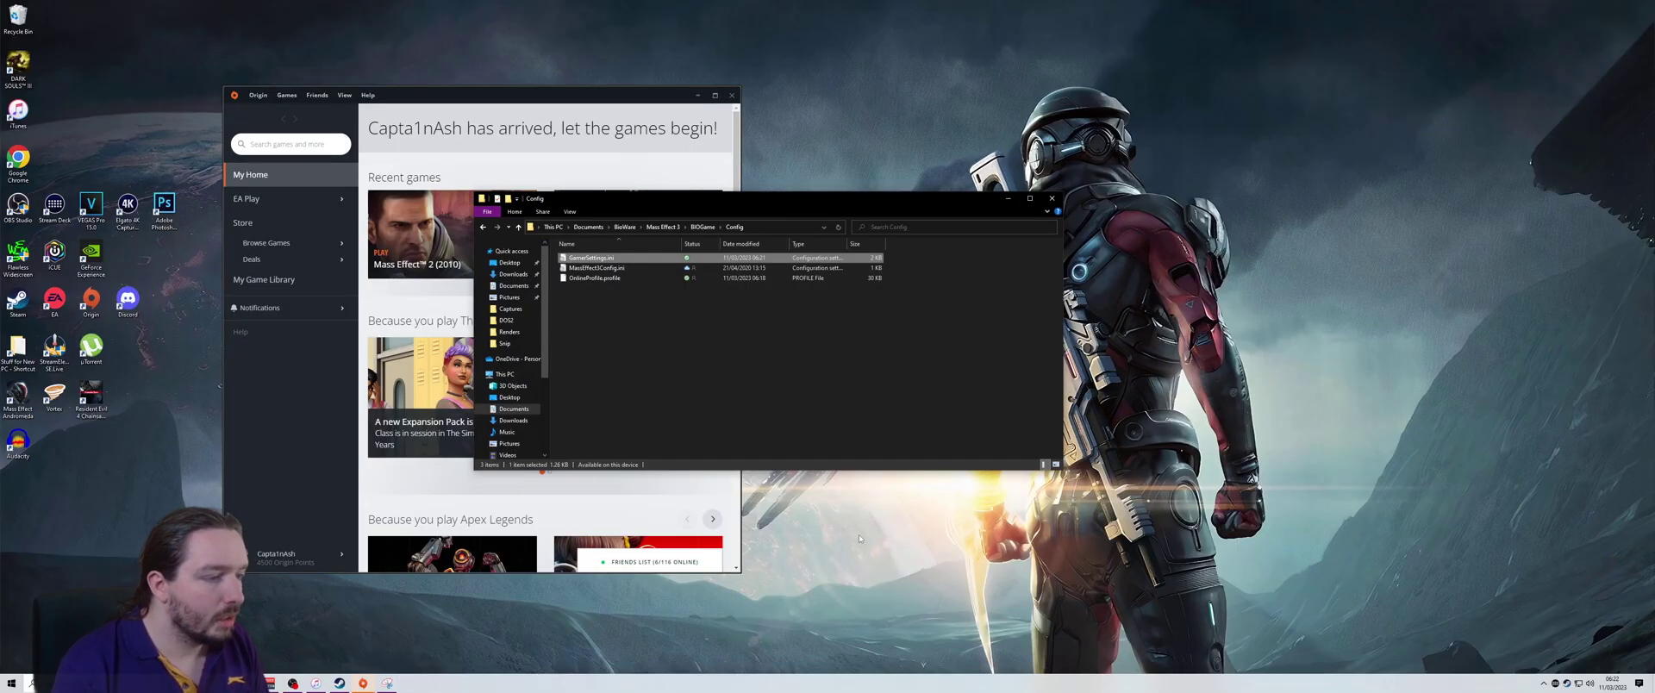
{"action": "left_click", "coordinate": [1009, 199]}
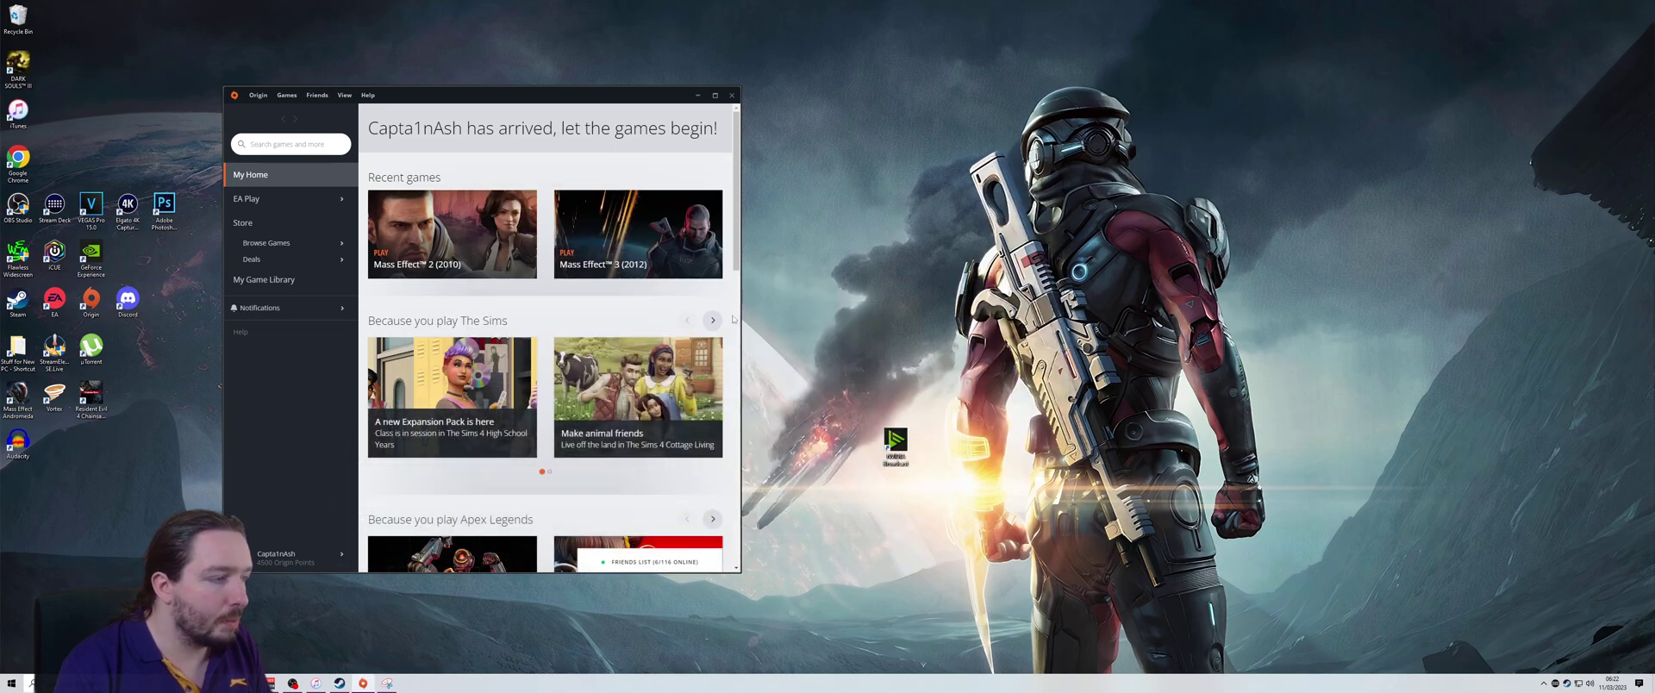
{"action": "double_click", "coordinate": [19, 266]}
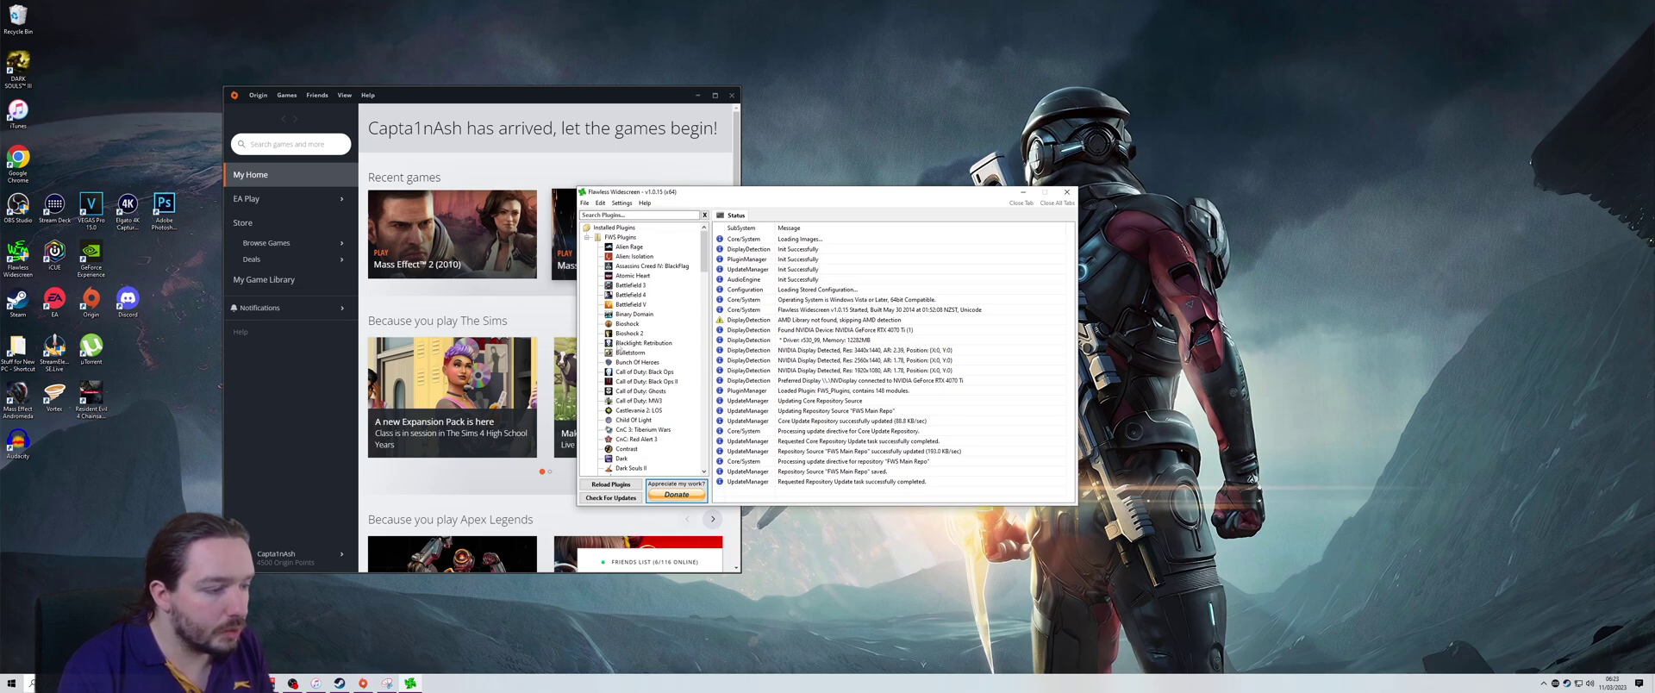
Load the Mass Effect 3 plugin and set its FOV fine adjustment to 0.47.
{"action": "left_click_drag", "start_coordinate": [702, 255], "coordinate": [699, 341]}
{"action": "left_click", "coordinate": [634, 439]}
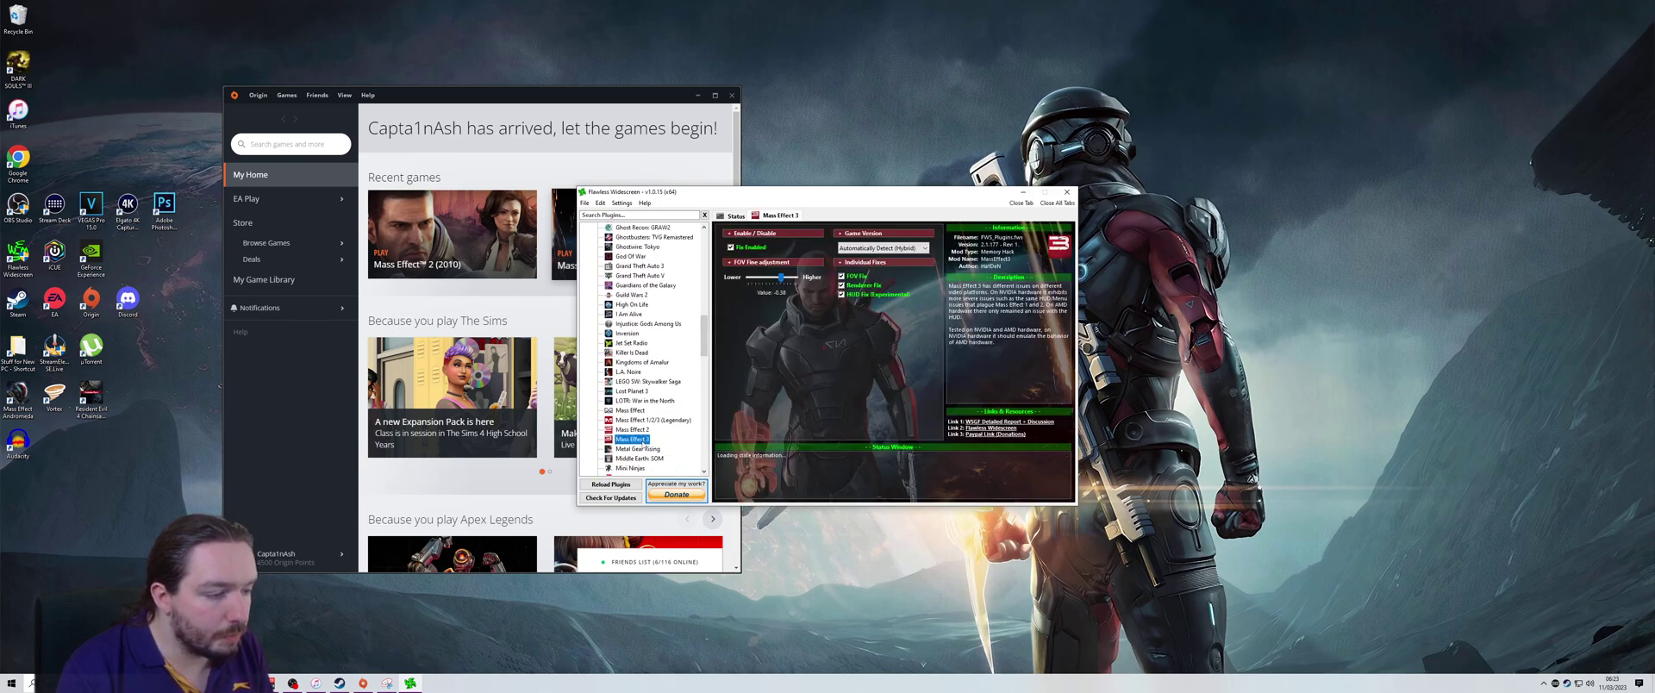
{"action": "left_click_drag", "start_coordinate": [779, 281], "coordinate": [781, 280]}
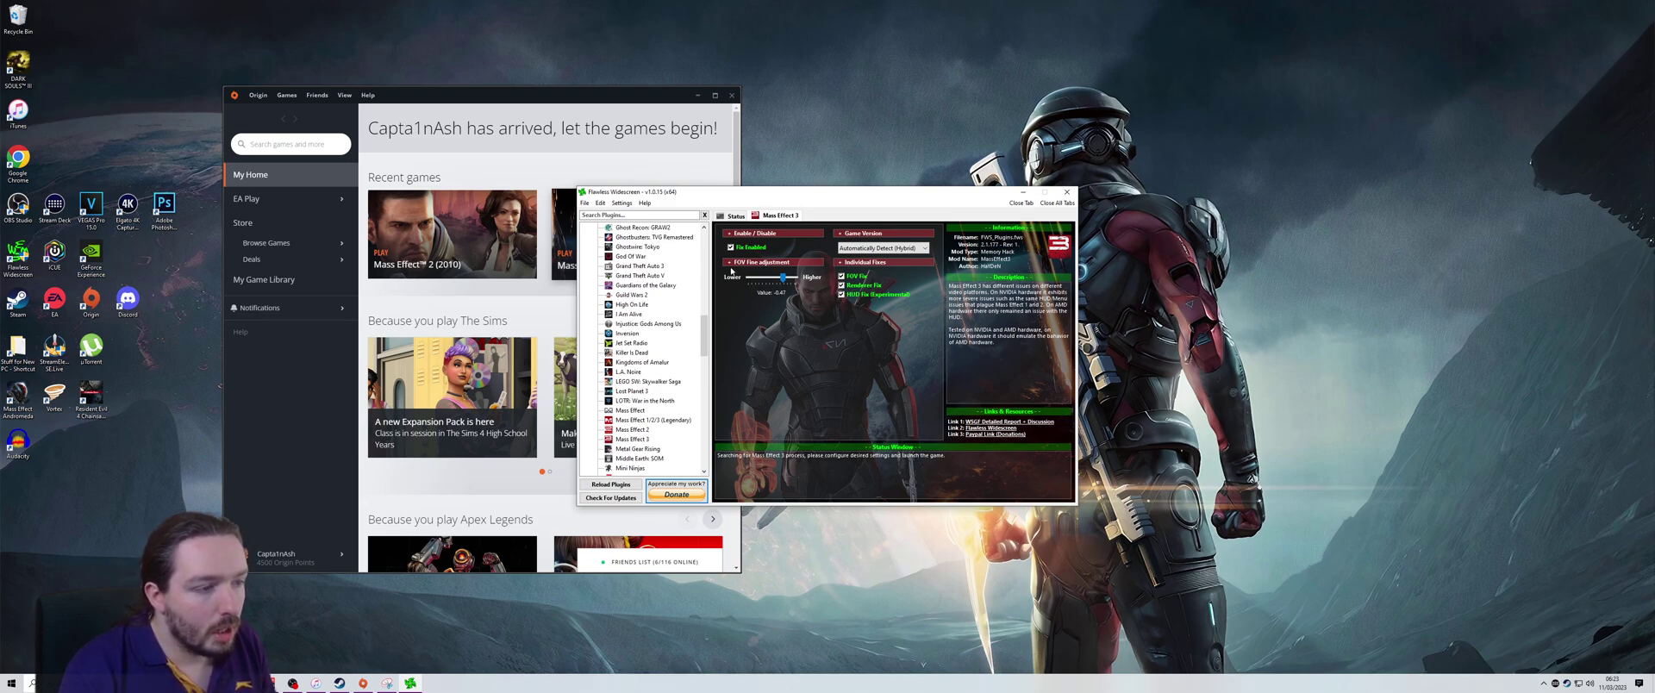
Try the manual display detection override in the Display Detection configuration and close the configuration without saving.
{"action": "left_click", "coordinate": [621, 202]}
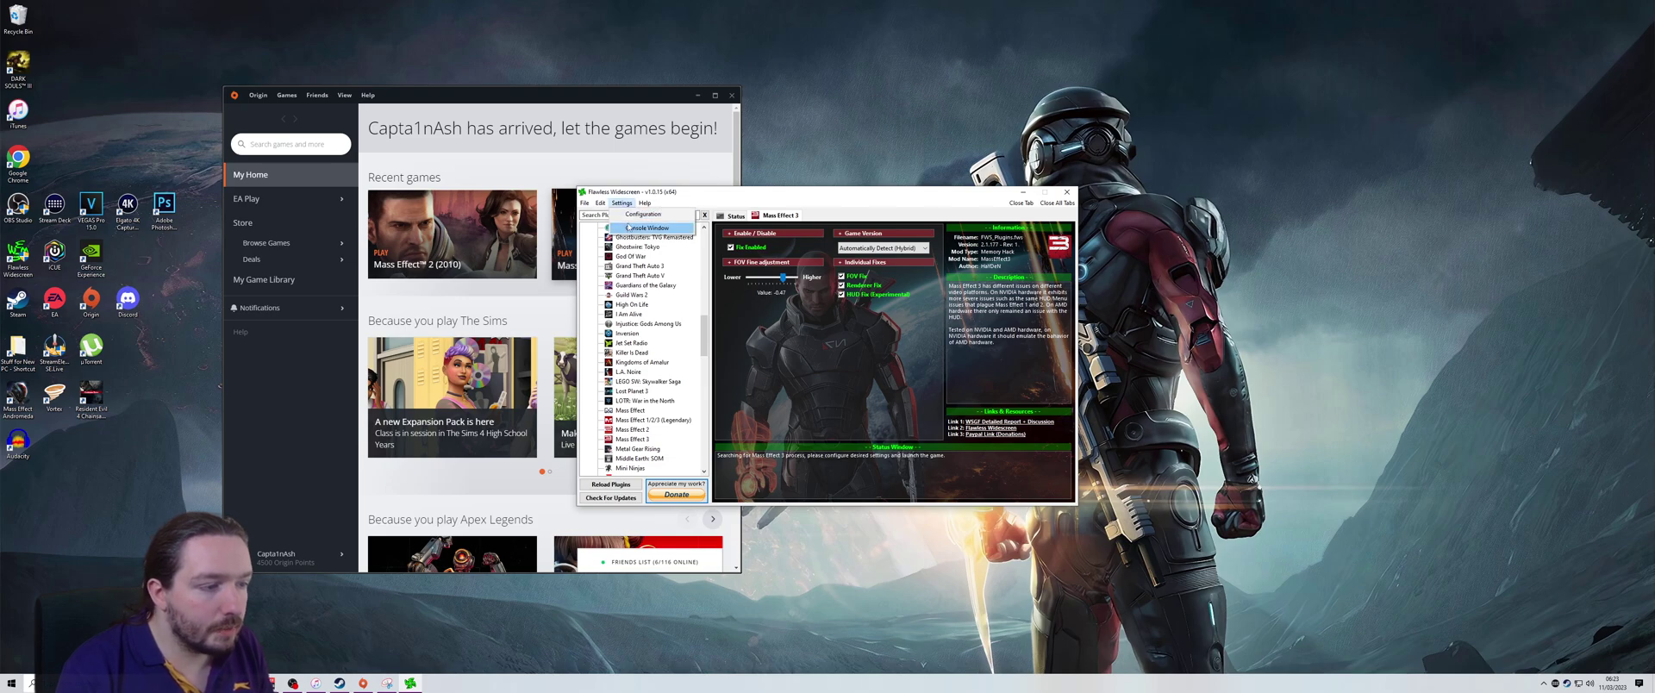
{"action": "left_click", "coordinate": [628, 215]}
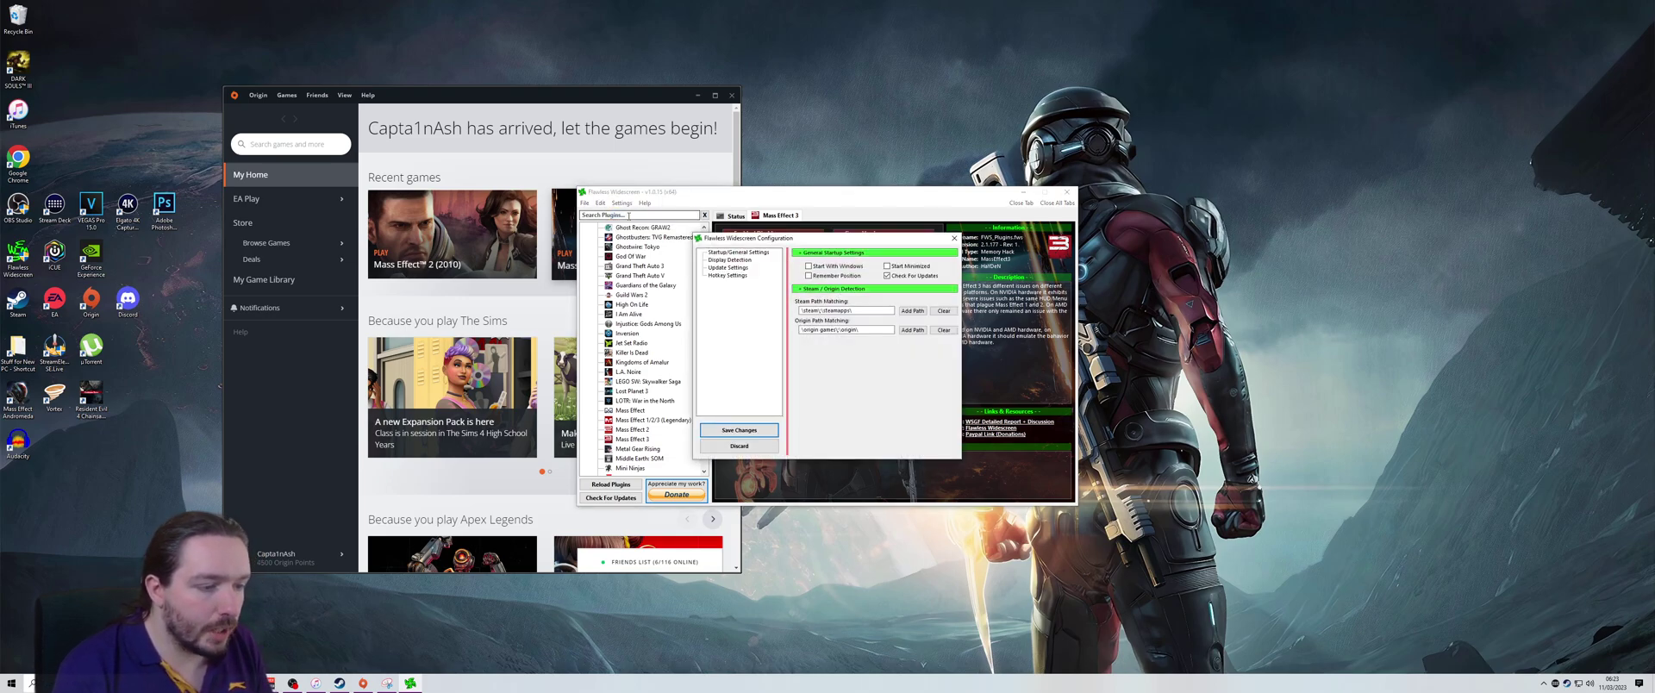
{"action": "left_click", "coordinate": [729, 259]}
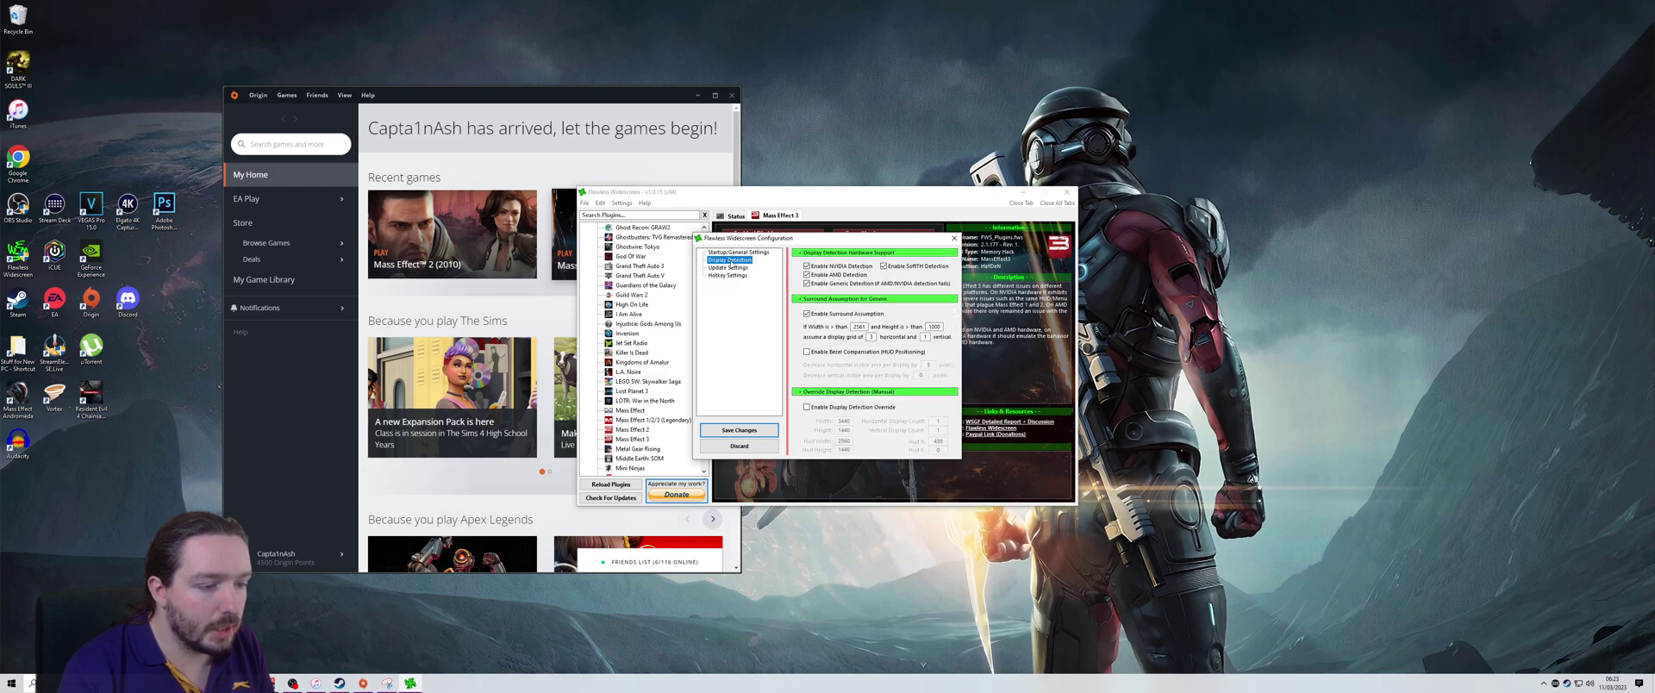
{"action": "left_click", "coordinate": [806, 406]}
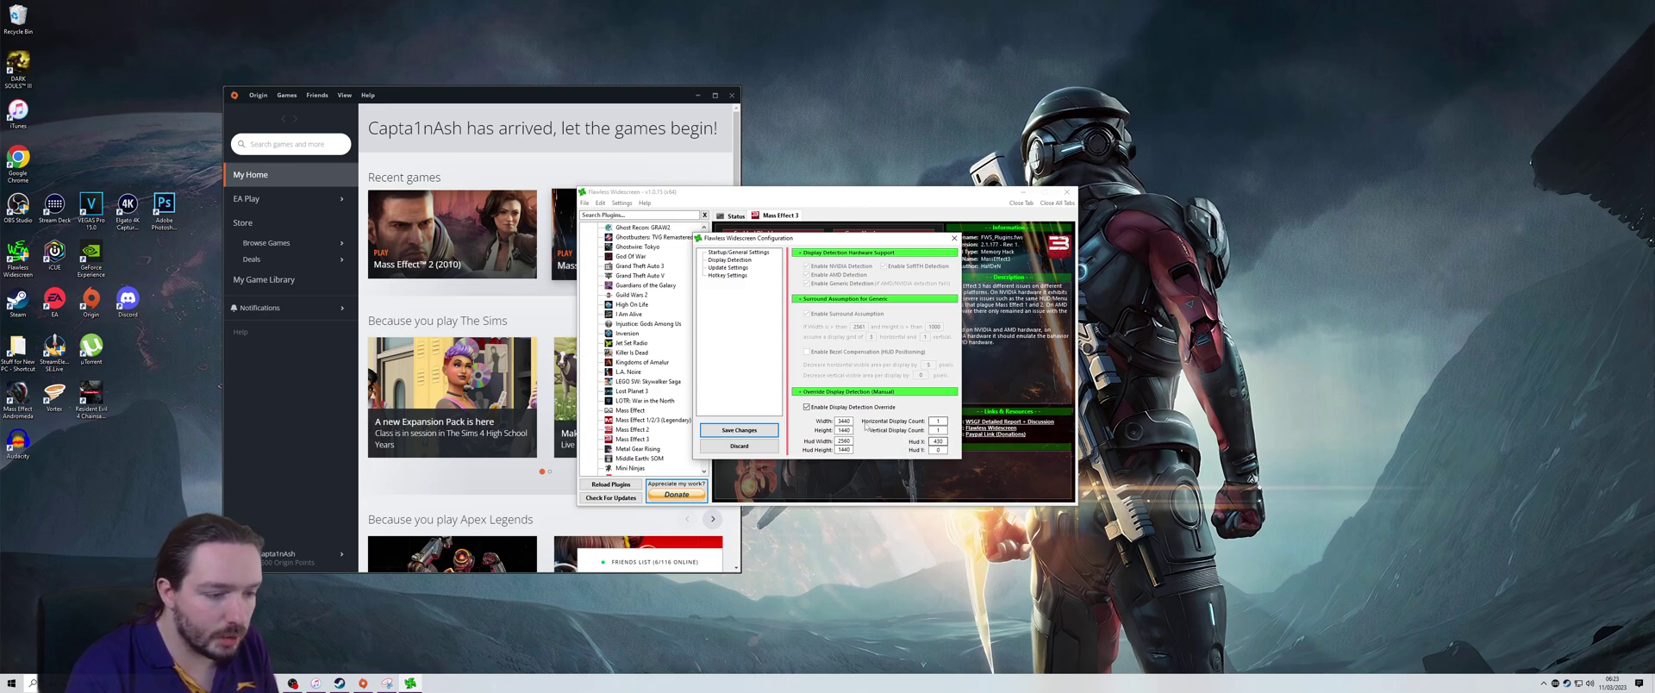
{"action": "left_click", "coordinate": [952, 239]}
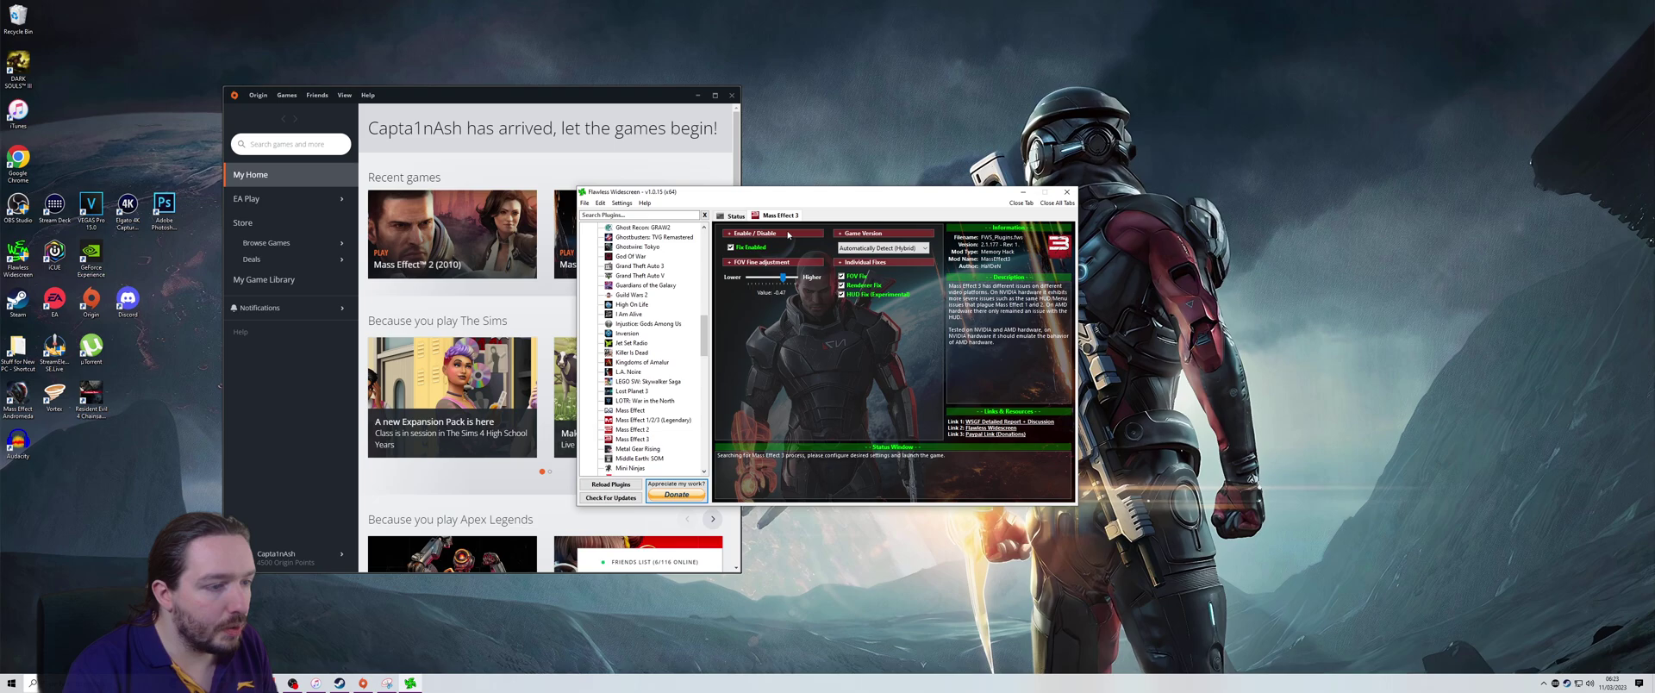
Move the Flawless Widescreen window clear of Origin, browse the plugin list and launch Mass Effect 3 (2012) from Origin.
{"action": "left_click_drag", "start_coordinate": [832, 199], "coordinate": [1027, 218]}
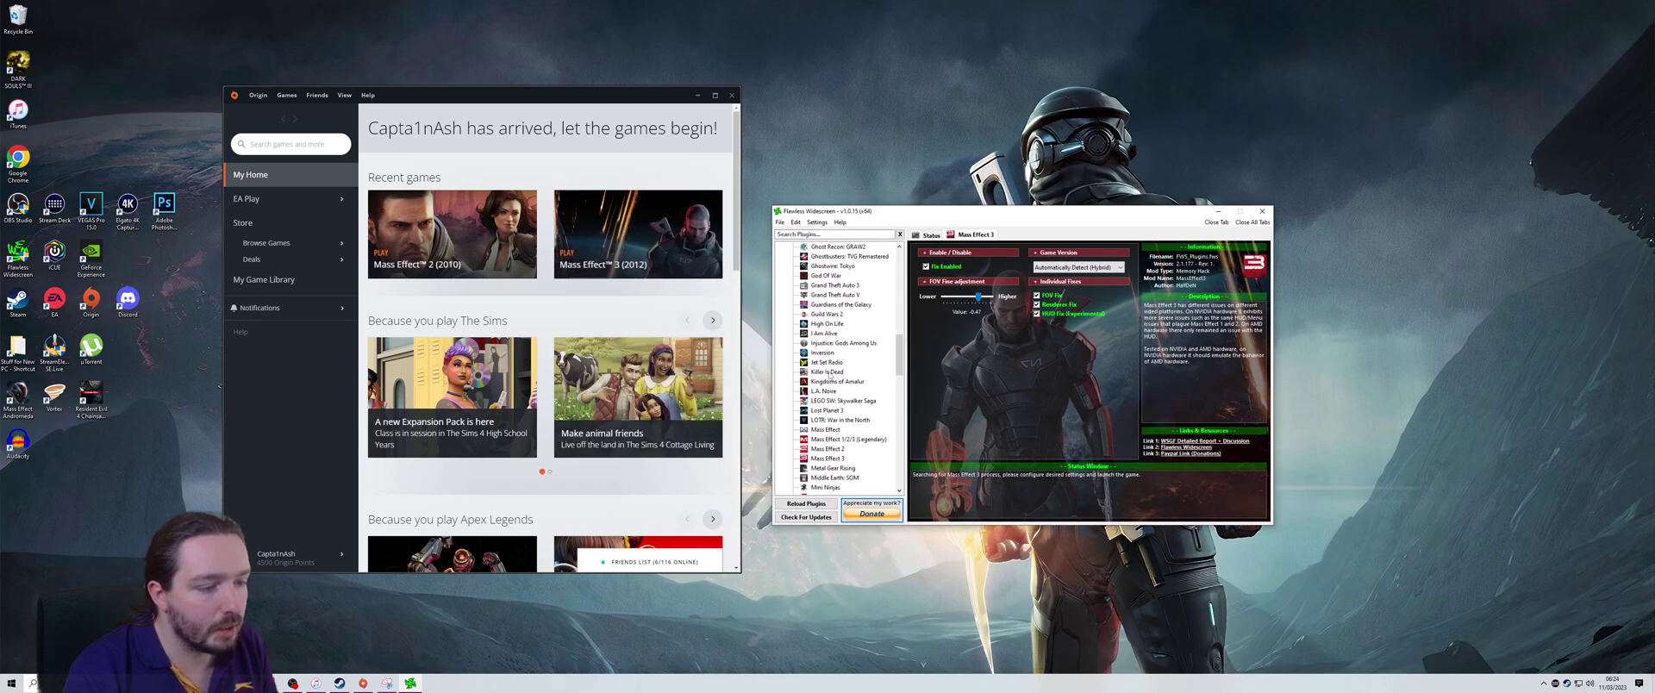
{"action": "scroll", "coordinate": [896, 359], "scroll_direction": "up", "scroll_amount": 4}
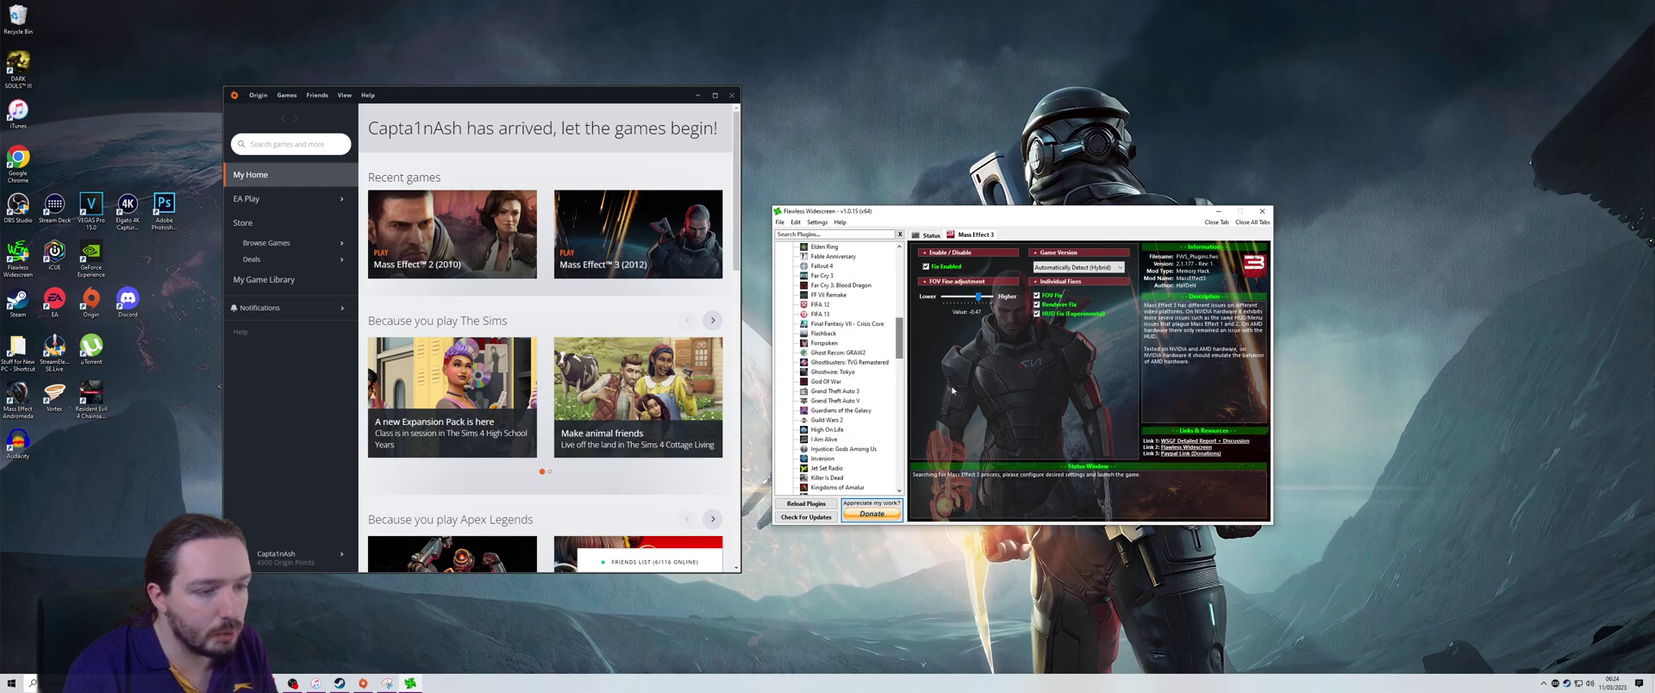
{"action": "mouse_move", "coordinate": [898, 355]}
{"action": "left_mouse_down"}
{"action": "mouse_move", "coordinate": [907, 283]}
{"action": "mouse_move", "coordinate": [899, 338]}
{"action": "left_mouse_up"}
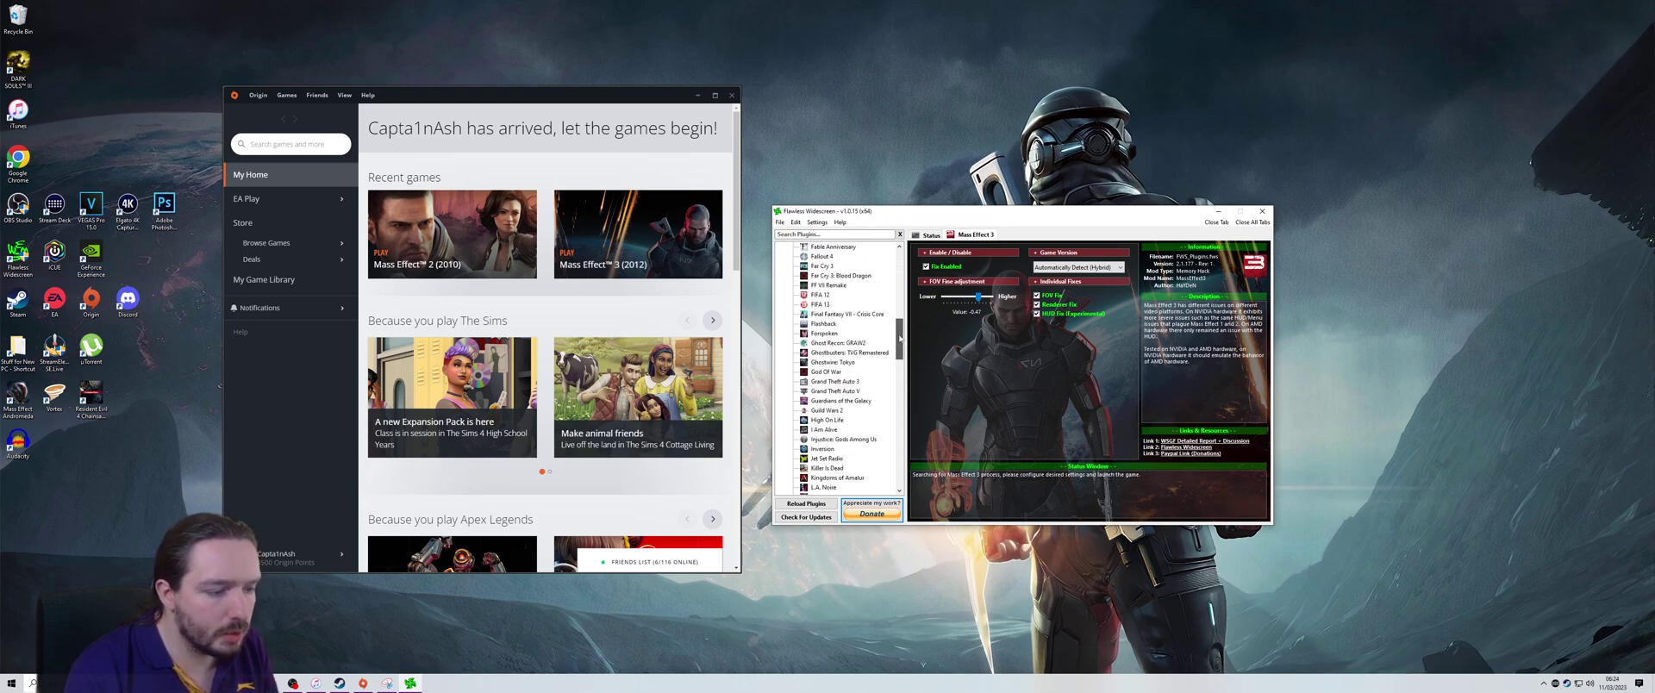
{"action": "left_click", "coordinate": [606, 259]}
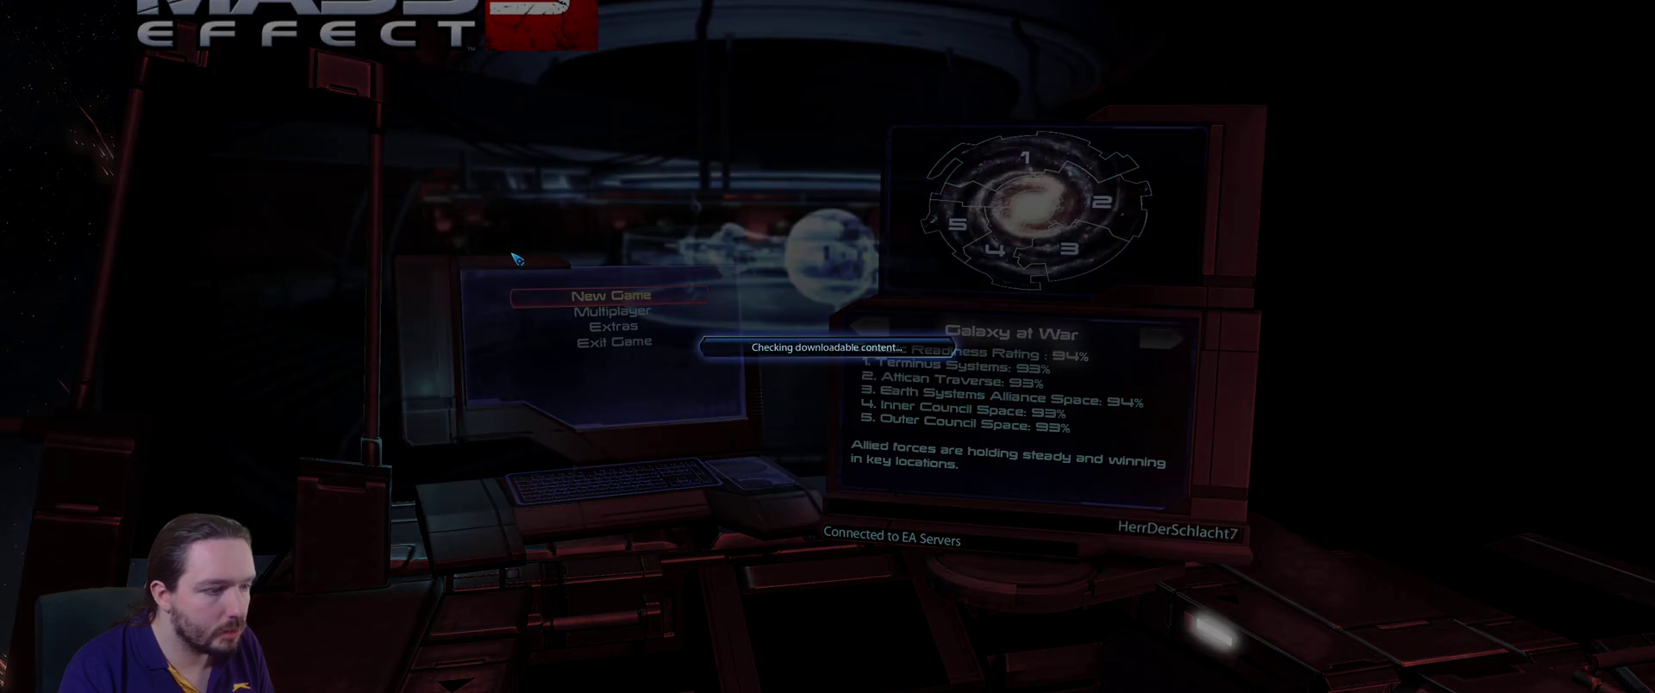
Switch back to Flawless Widescreen, enable the display detection override in the Display Detection configuration and save the changes.
{"action": "key", "text": "alt+Tab"}
{"action": "key", "text": "alt+Tab"}
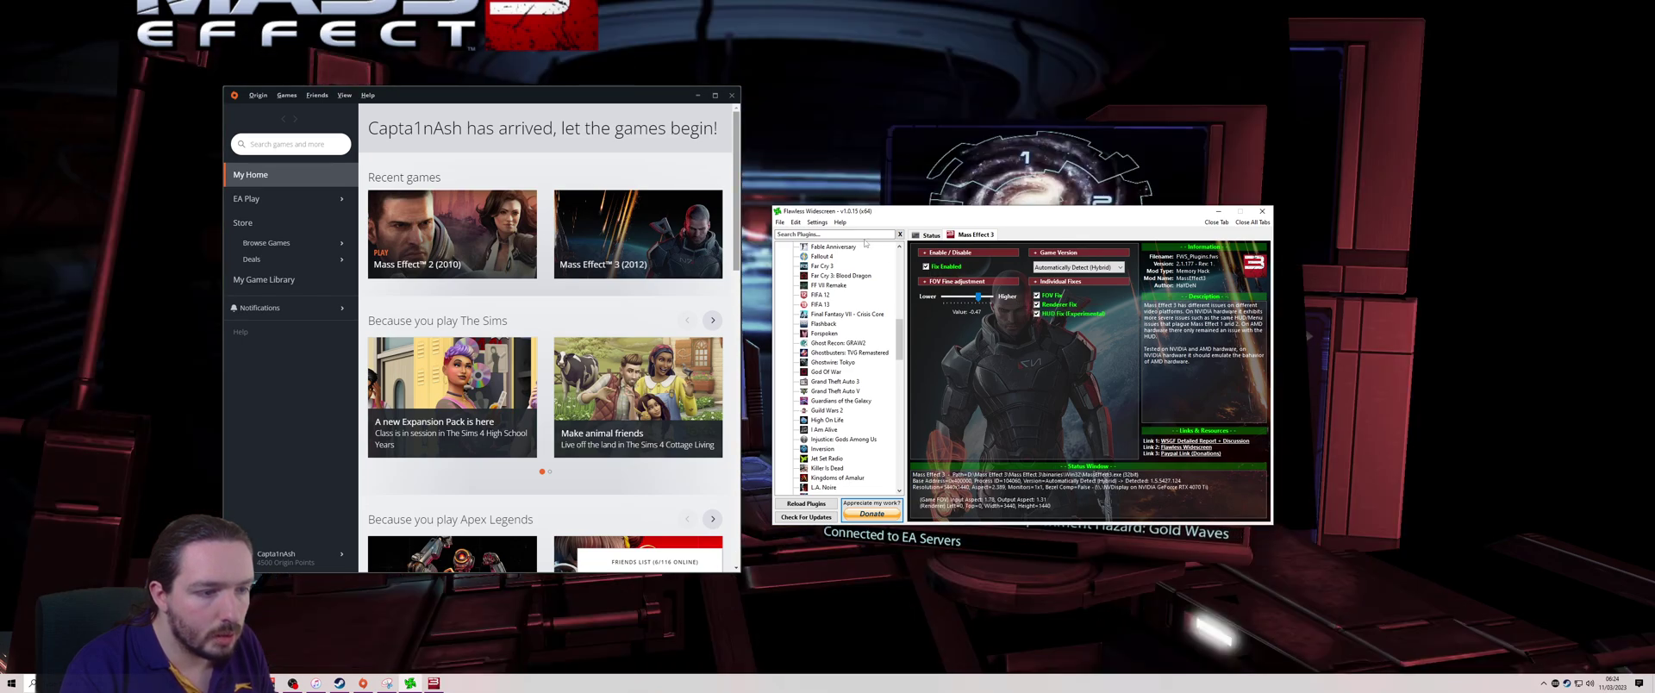
{"action": "left_click", "coordinate": [817, 222]}
{"action": "left_click", "coordinate": [836, 234]}
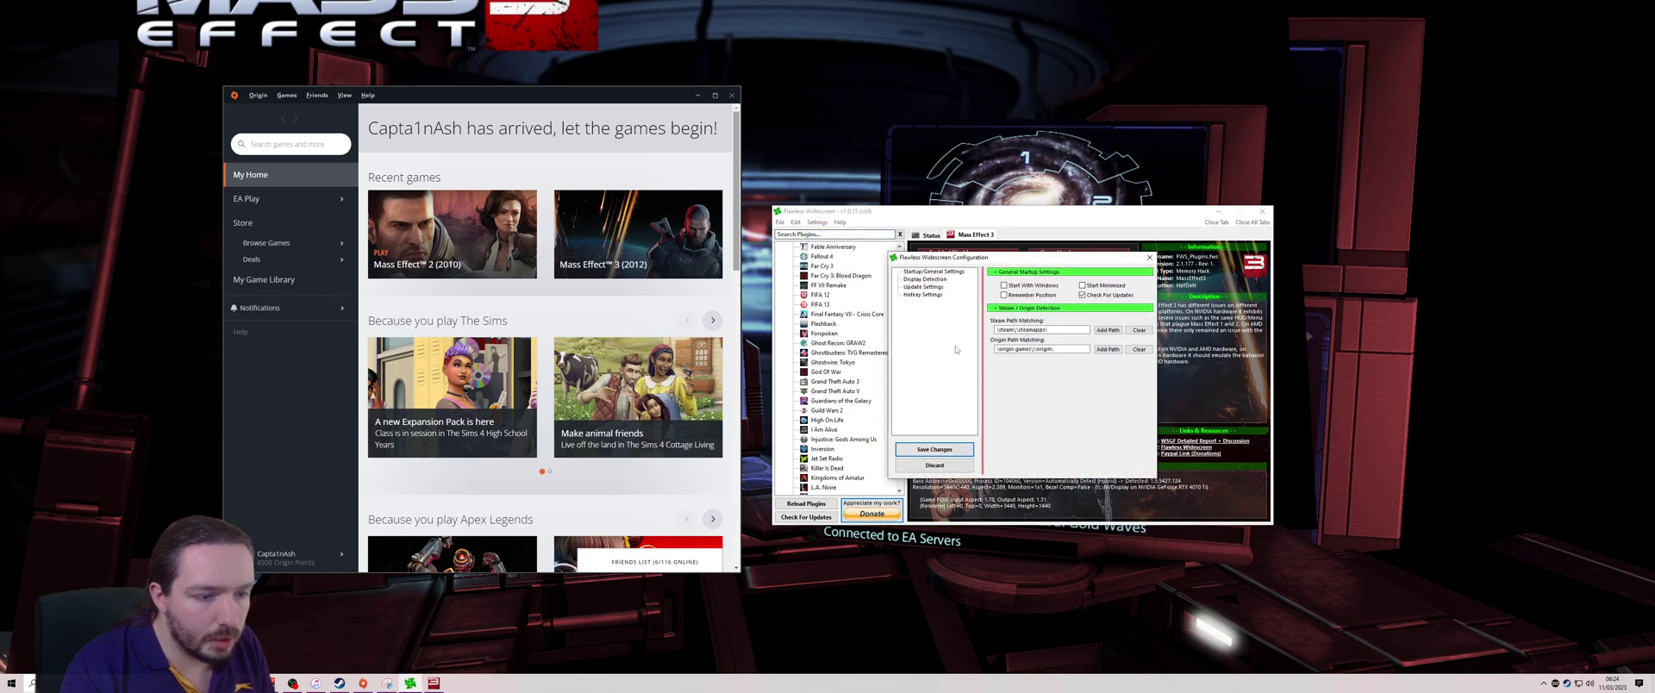
{"action": "left_click", "coordinate": [924, 279]}
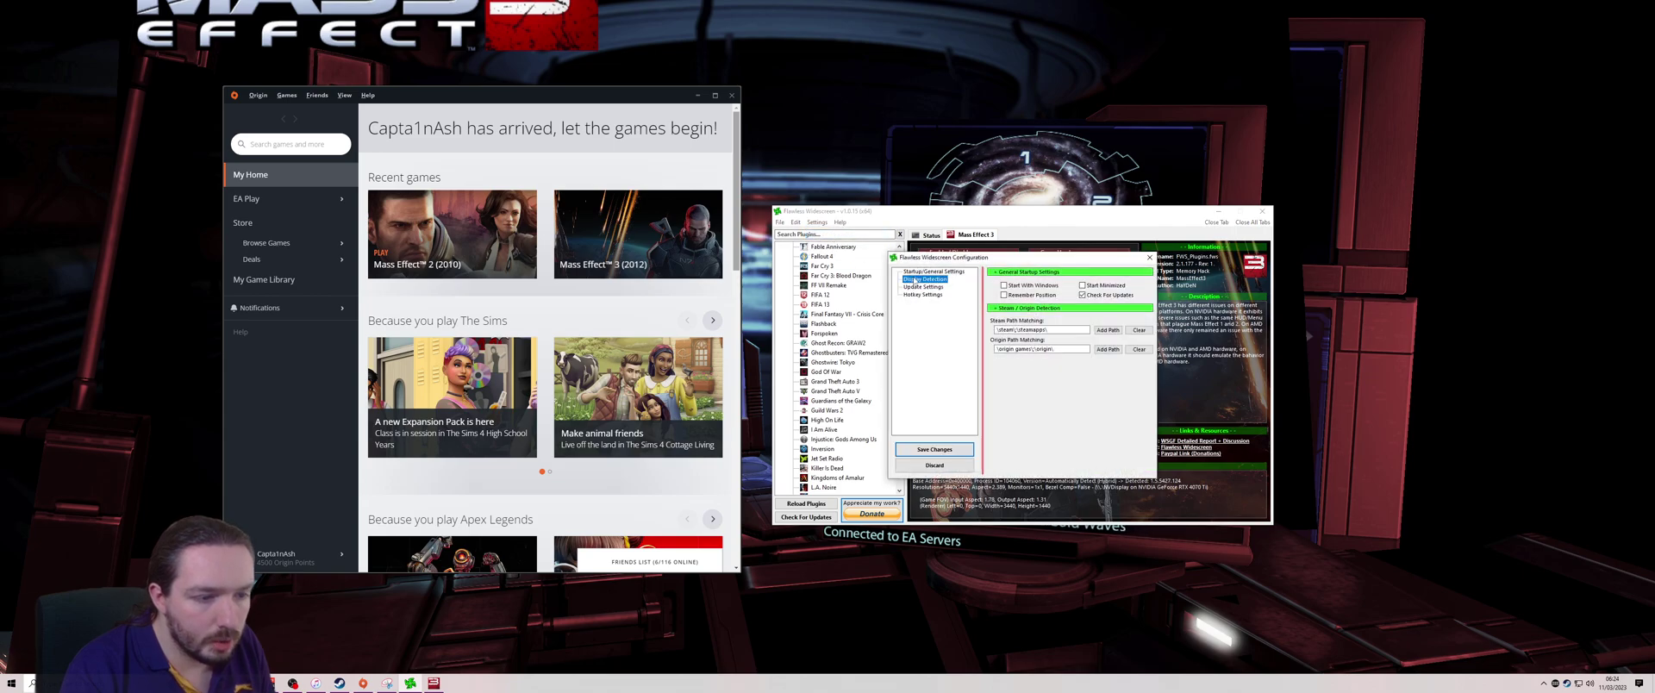
{"action": "left_click", "coordinate": [953, 449]}
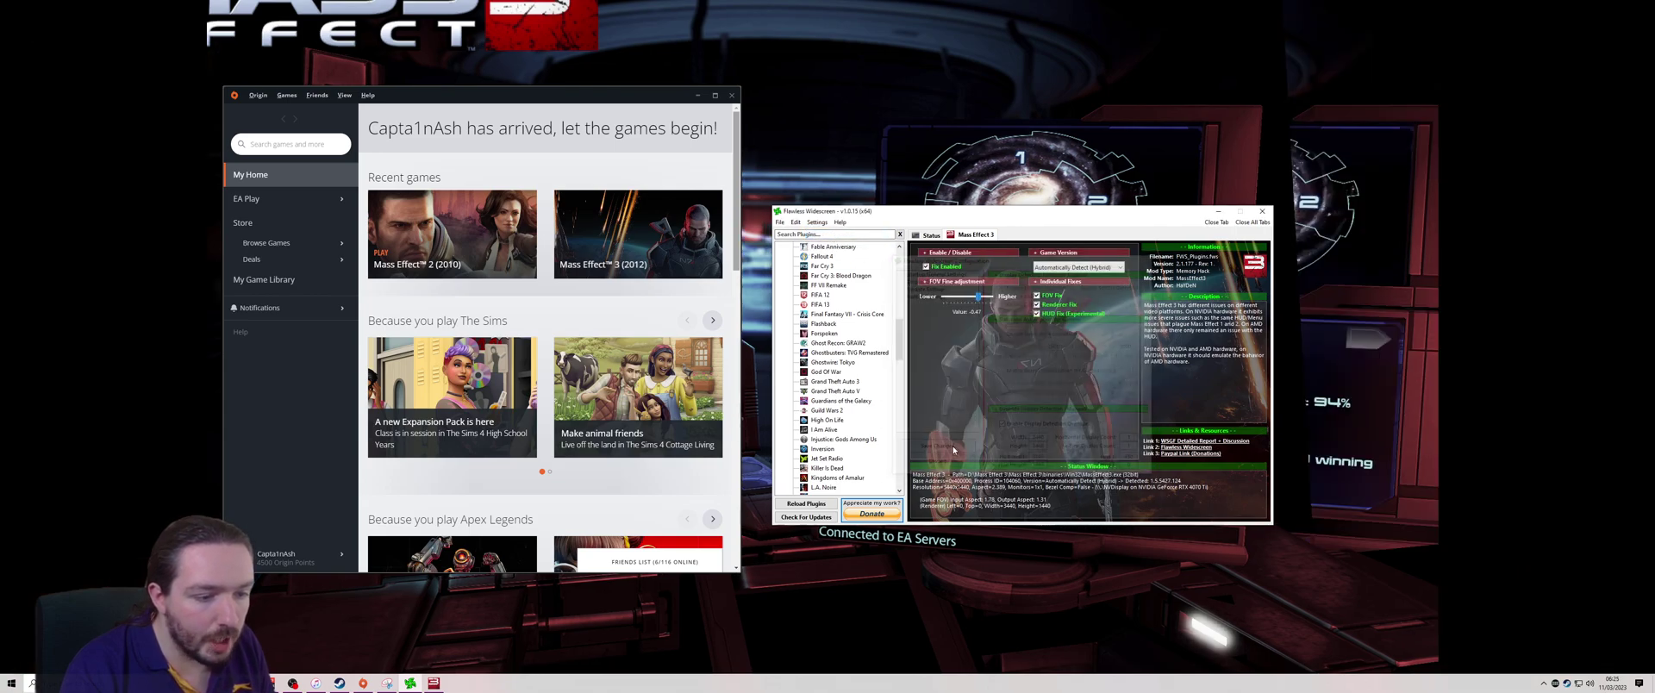
Toggle the Mass Effect 3 fix off and on again, then switch back to the game.
{"action": "left_click", "coordinate": [937, 269]}
{"action": "left_click", "coordinate": [936, 269]}
{"action": "key", "text": "alt+Tab"}
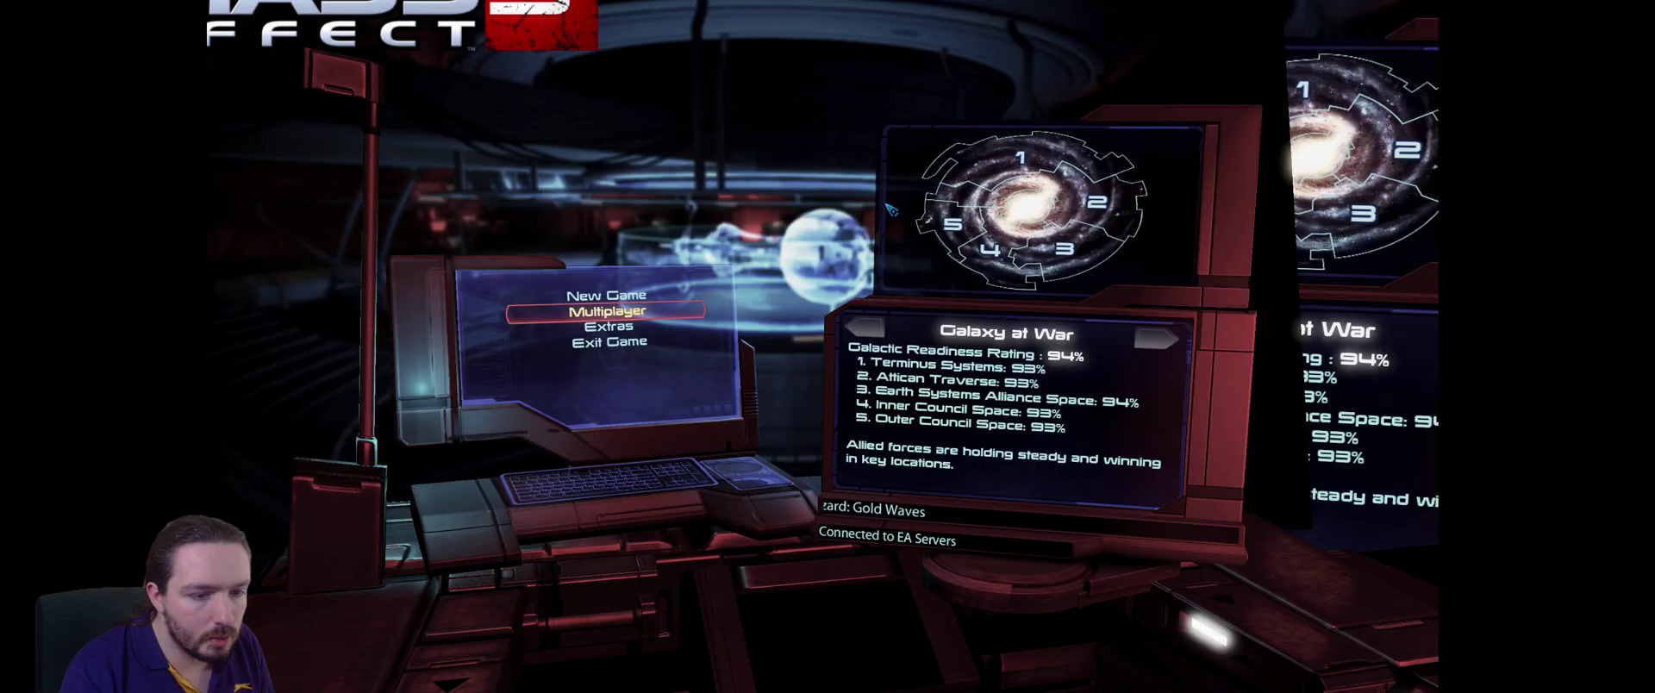
Open the game's Options screen from Extras to check how it displays, then return to the main menu.
{"action": "left_click", "coordinate": [594, 328]}
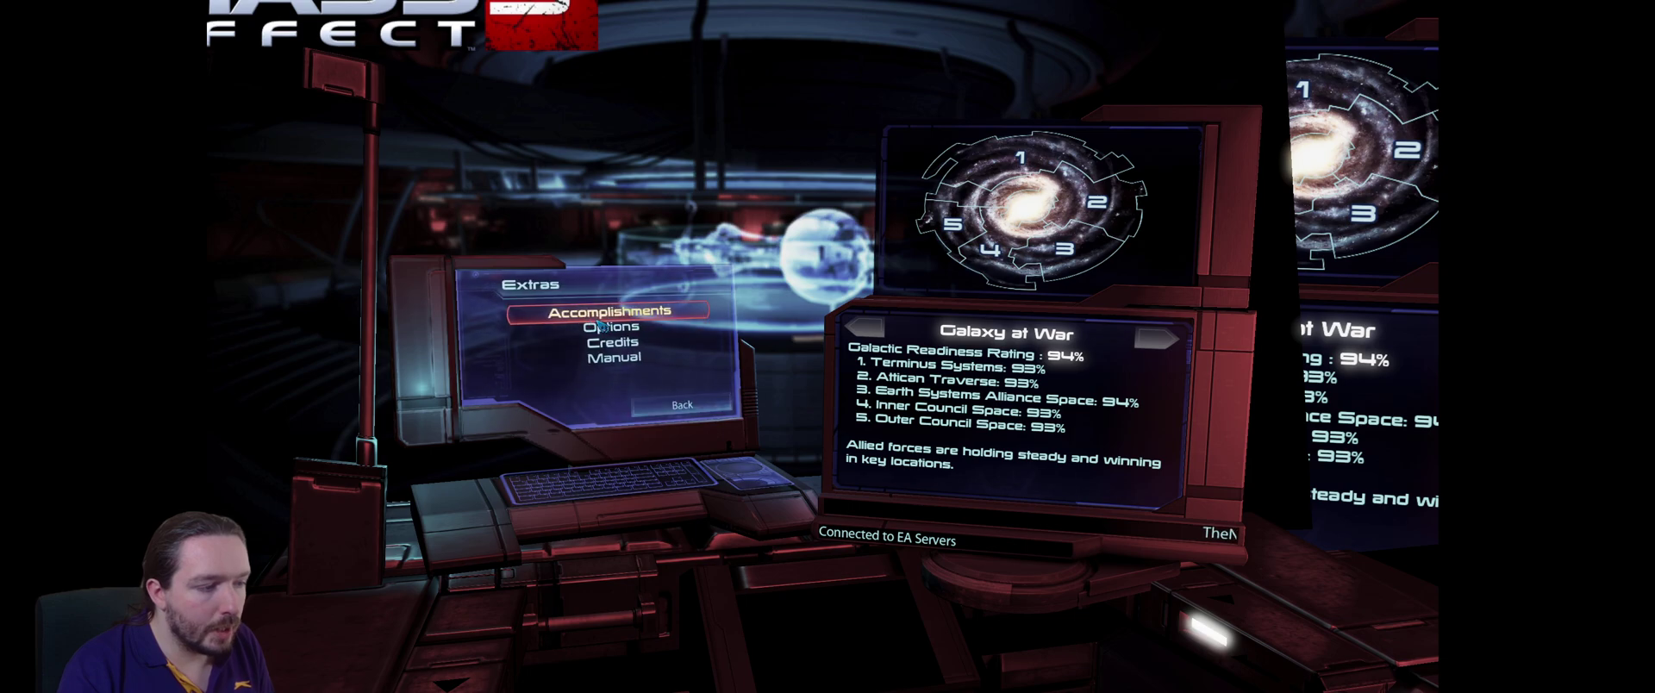
{"action": "left_click", "coordinate": [668, 406]}
{"action": "left_click", "coordinate": [597, 329]}
{"action": "left_click", "coordinate": [595, 327]}
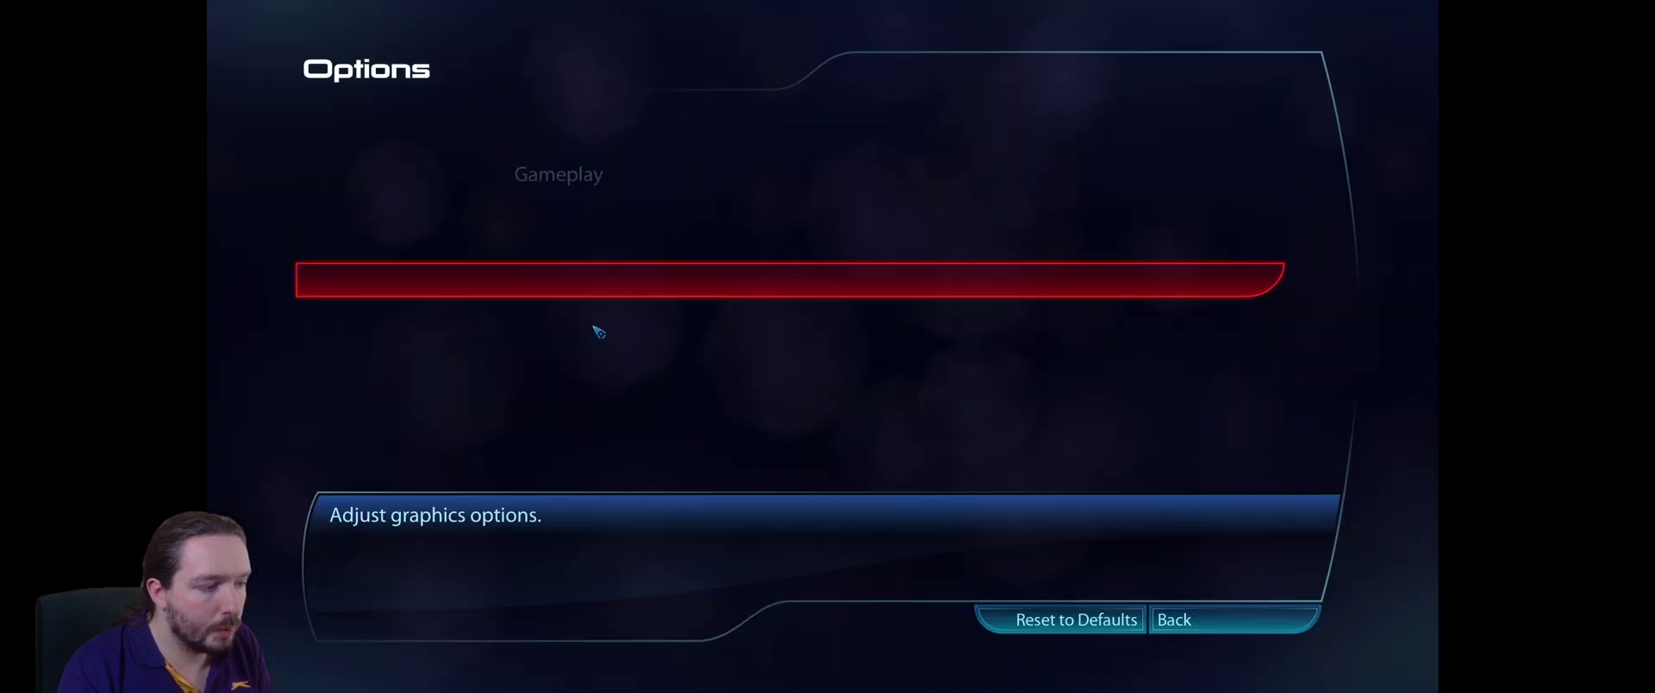
{"action": "key", "text": "Escape"}
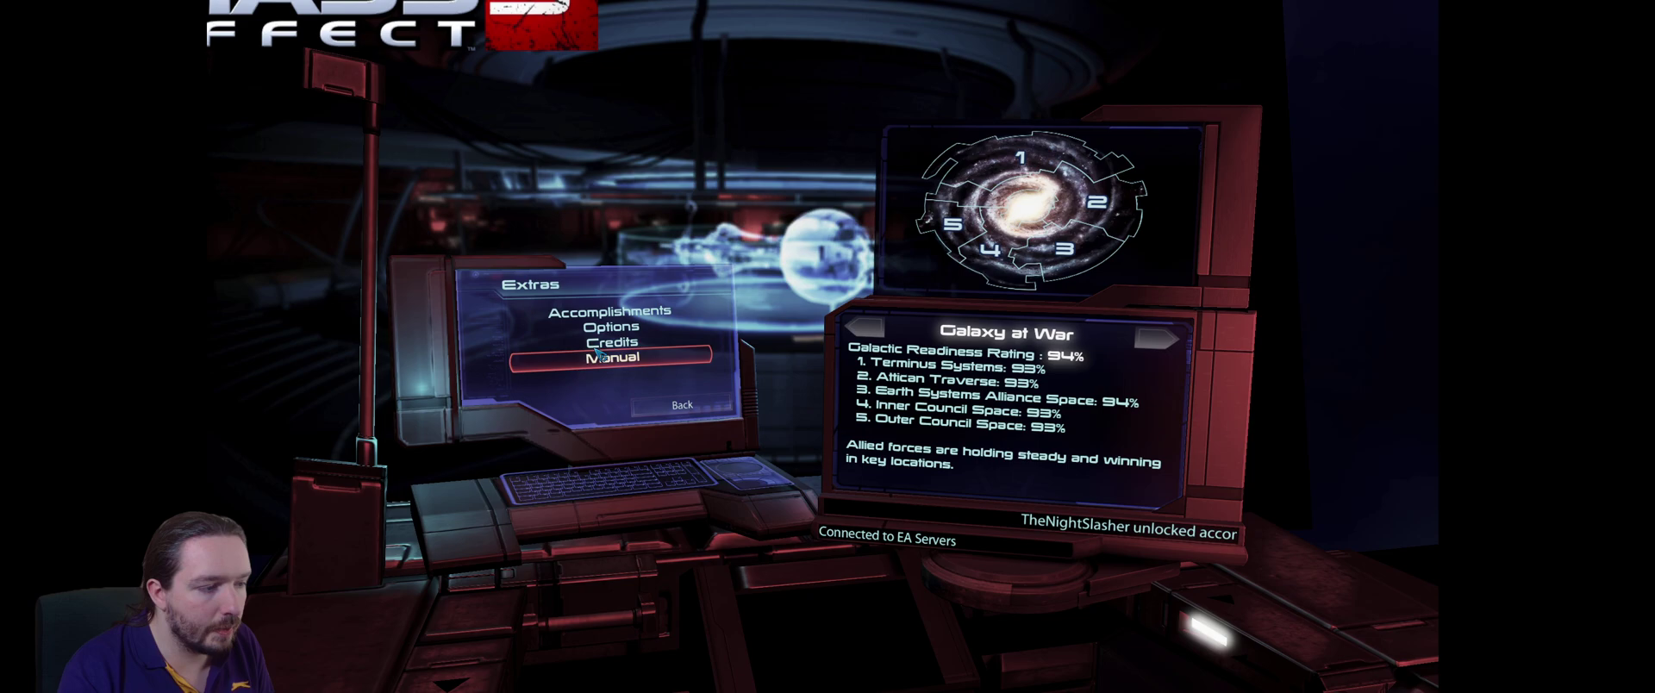
{"action": "key", "text": "Escape"}
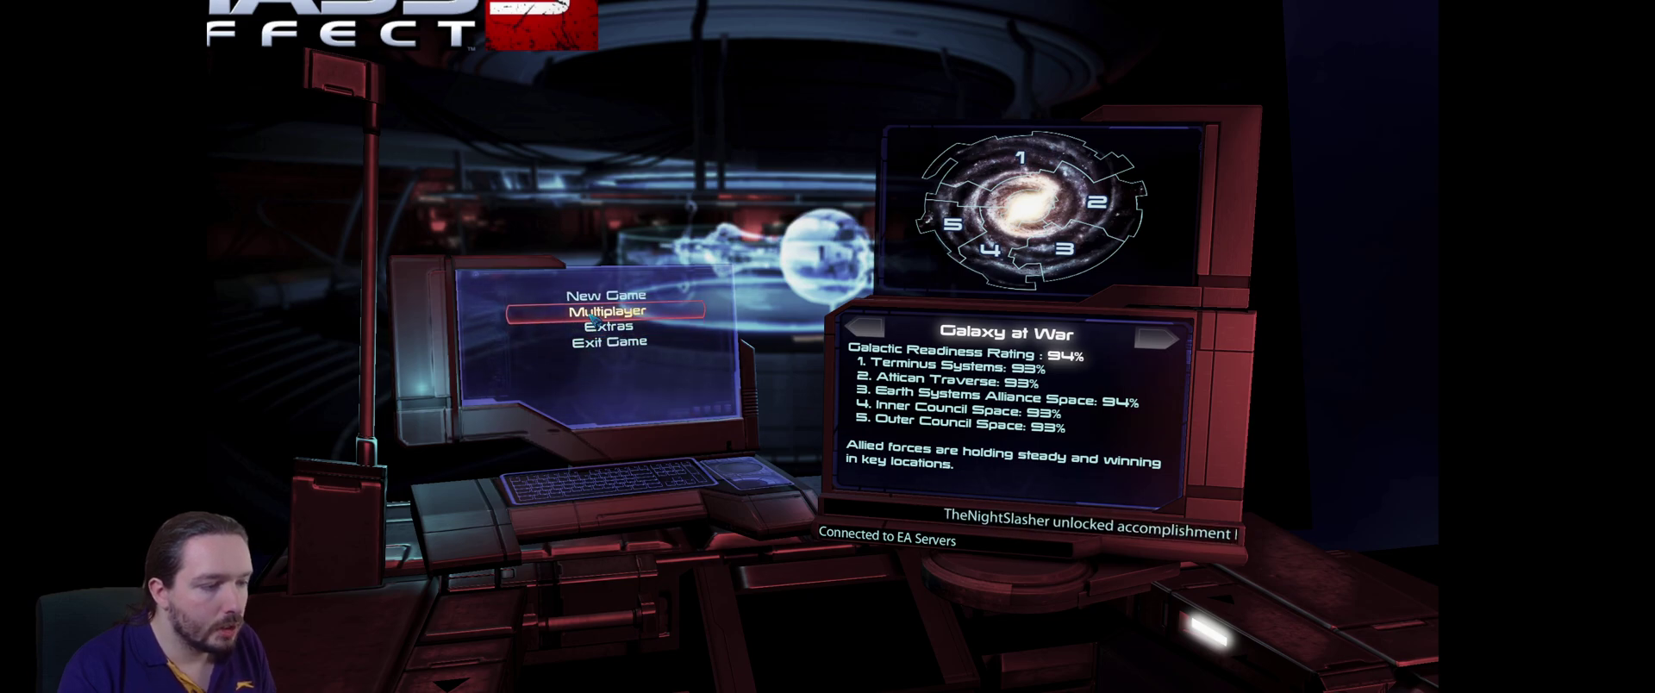
Enter the Multiplayer menu to check how its layout displays with the fix running.
{"action": "left_click", "coordinate": [592, 317]}
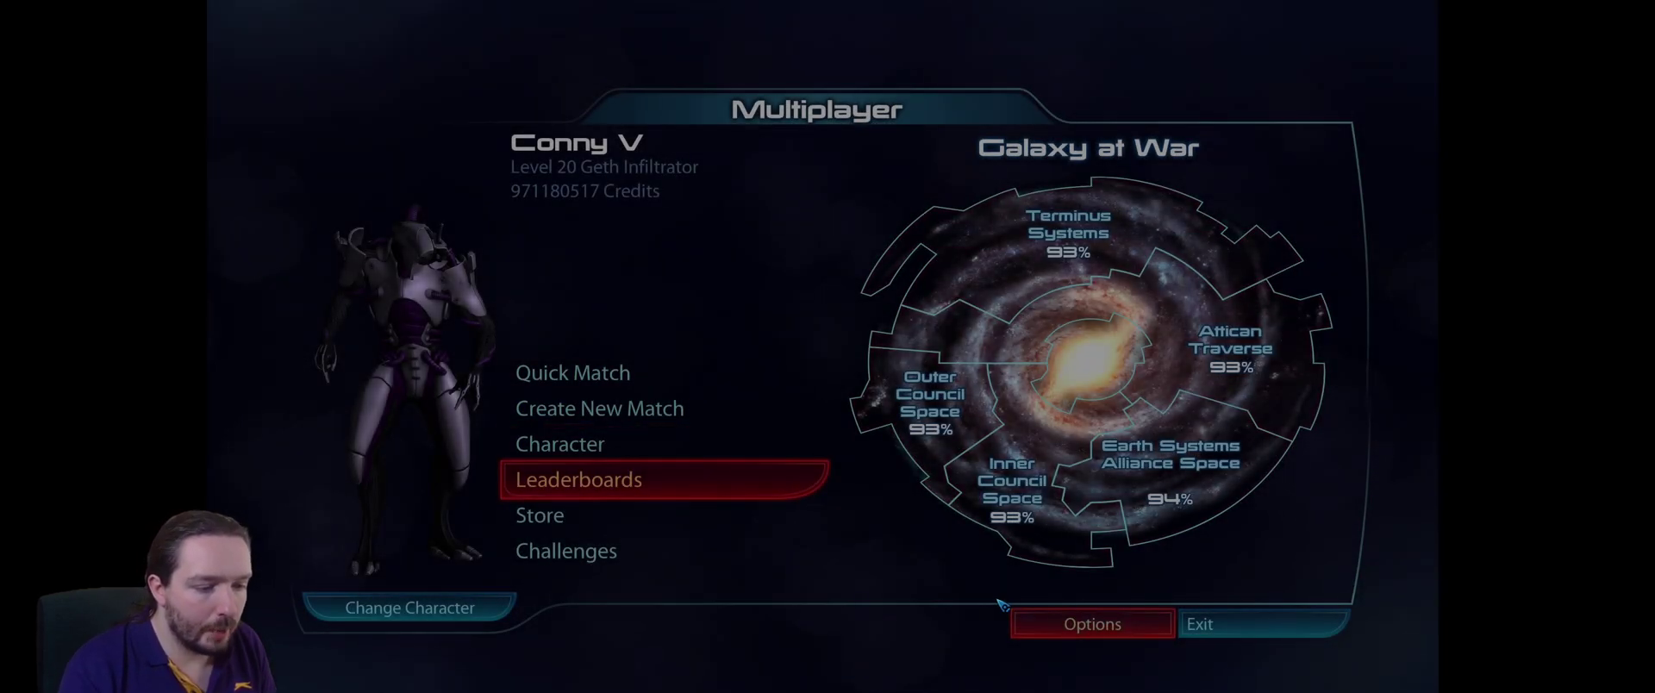
{"action": "key", "text": "Down"}
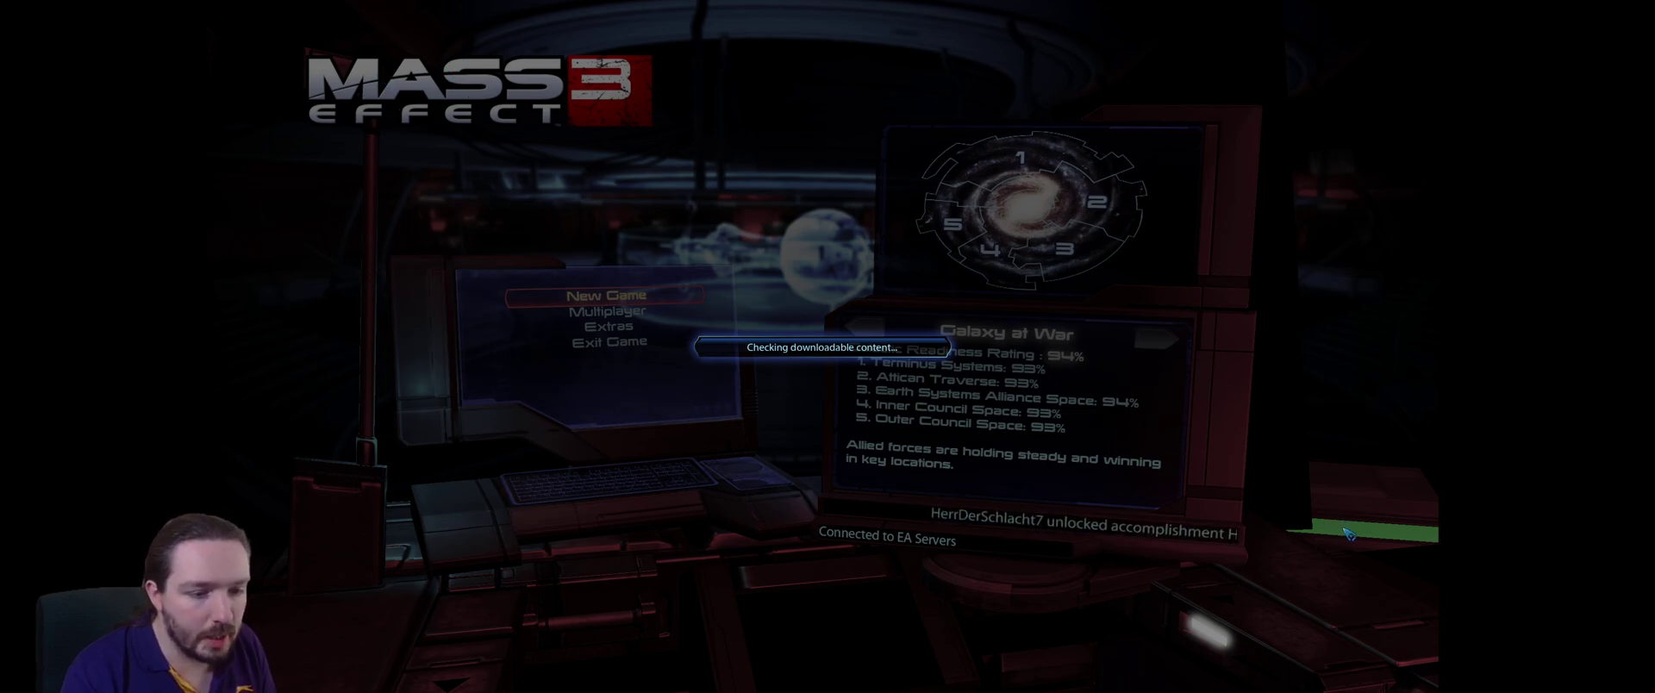
Switch to Flawless Widescreen and raise the FOV fine adjustment for Mass Effect 3.
{"action": "key", "text": "alt+Tab"}
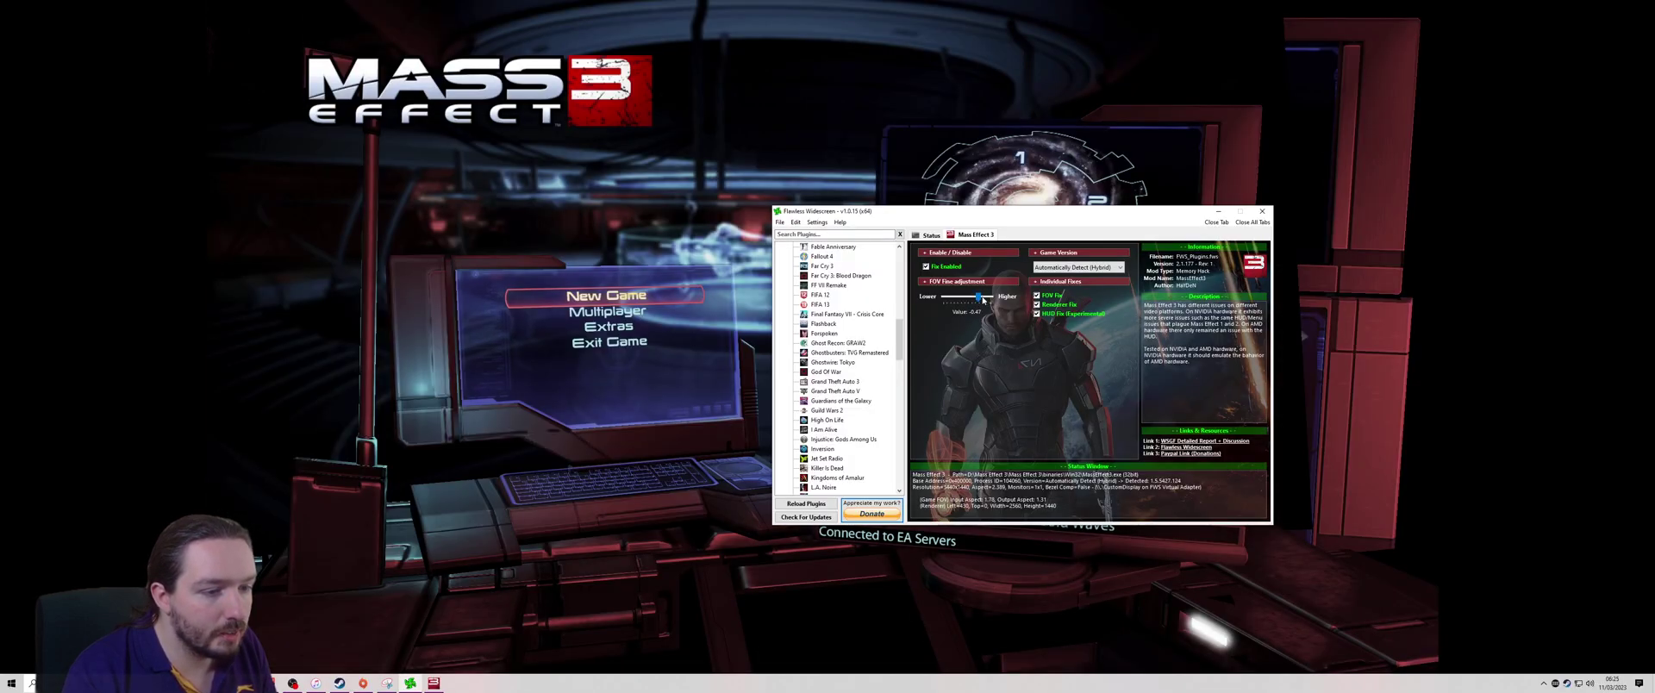
{"action": "left_click_drag", "start_coordinate": [980, 299], "coordinate": [991, 297]}
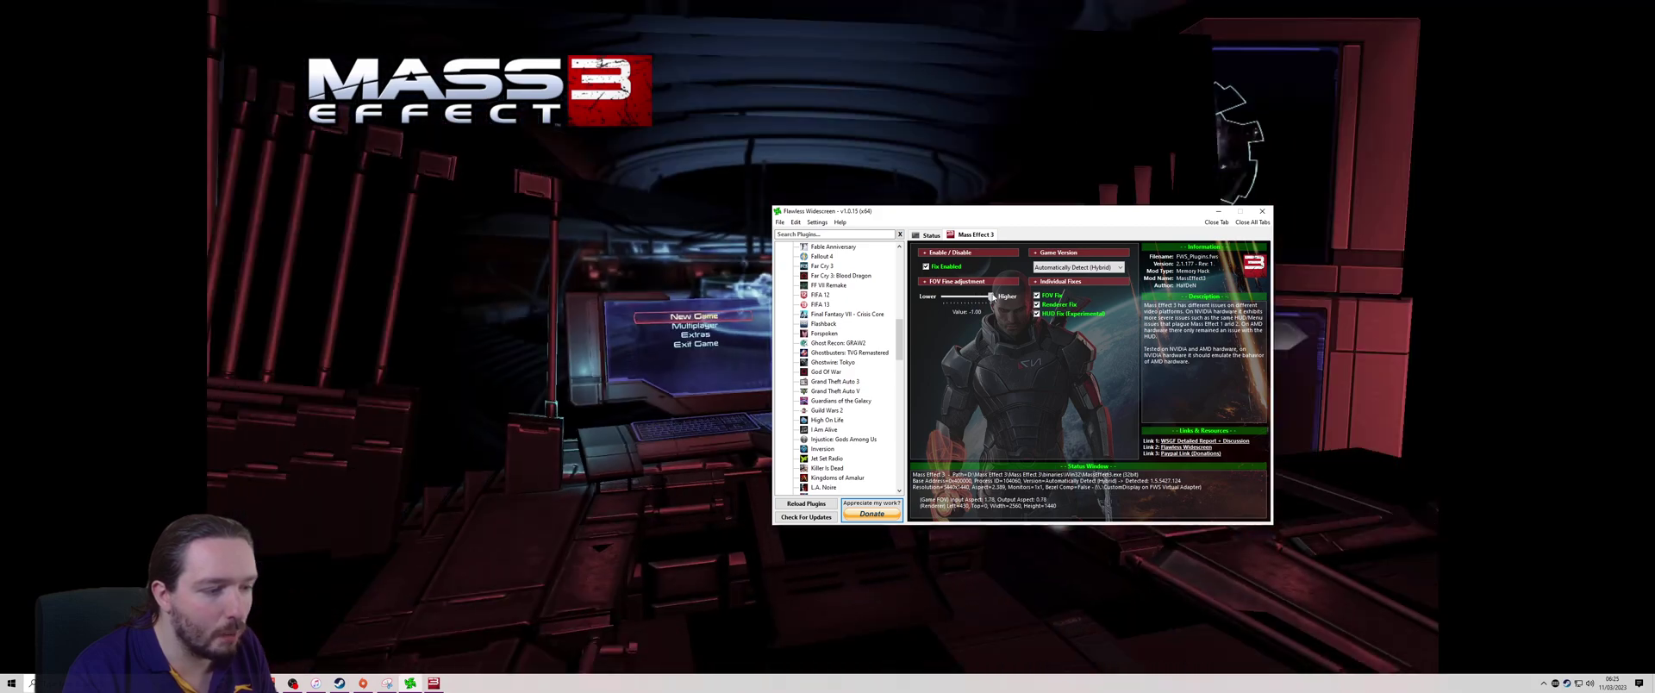
Return to the game's multiplayer and create a public match at Firebase Vancouver with an unknown enemy and Bronze challenge.
{"action": "left_click", "coordinate": [700, 326]}
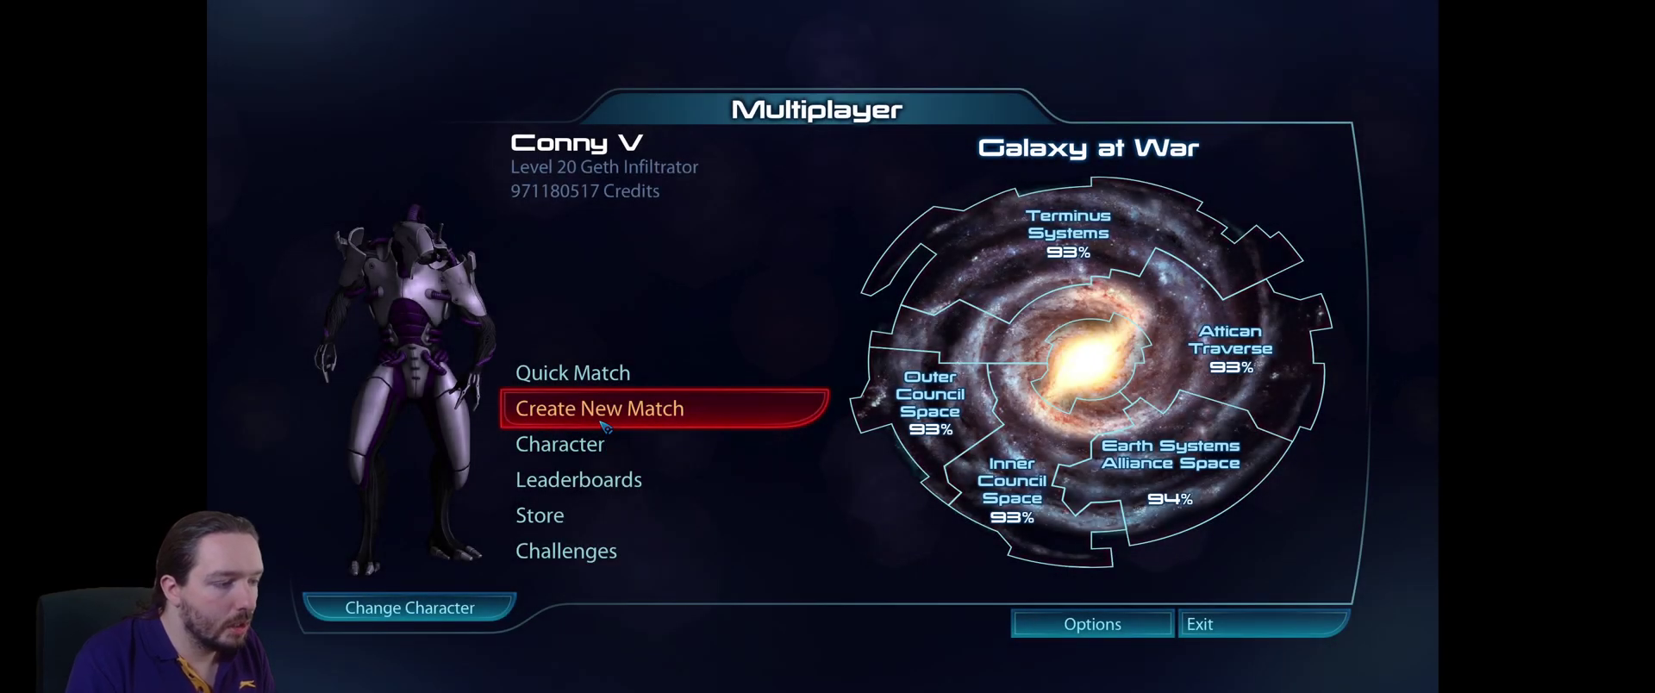
{"action": "left_click", "coordinate": [603, 409]}
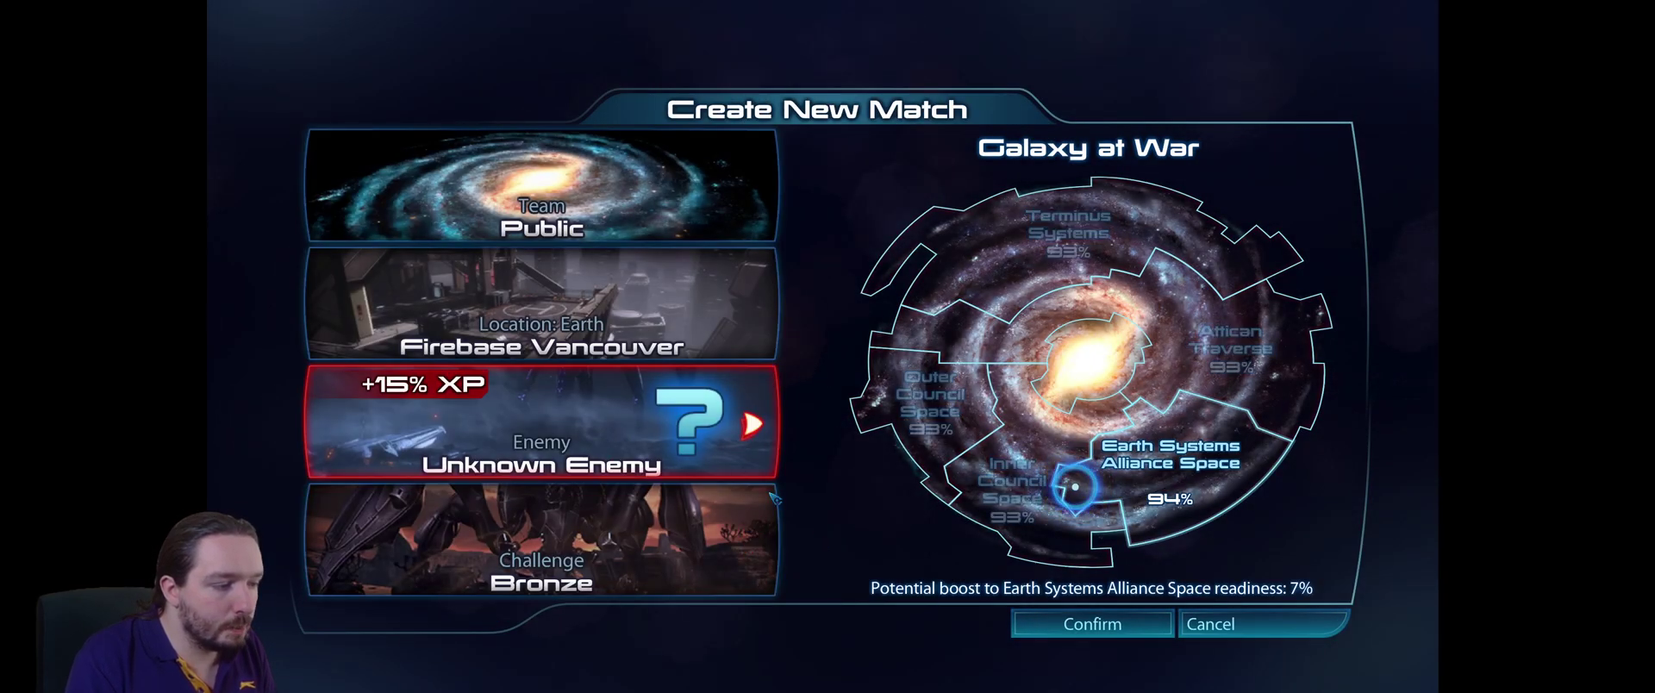
{"action": "left_click", "coordinate": [1043, 627]}
Reset the FOV fine adjustment to 0.00 in Flawless Widescreen and mark the player ready in the game lobby to start the mission.
{"action": "key", "text": "alt+Tab"}
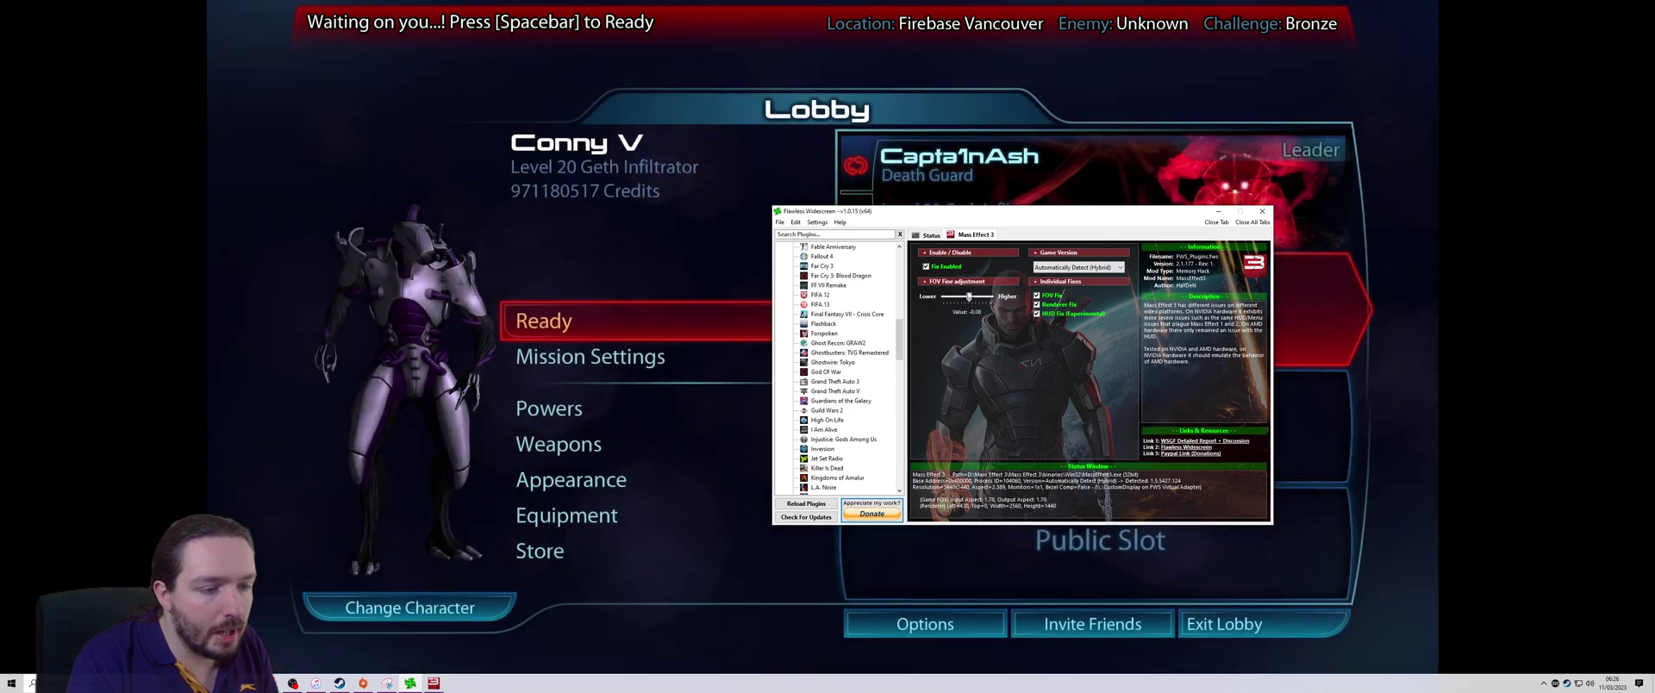
{"action": "left_click", "coordinate": [775, 281]}
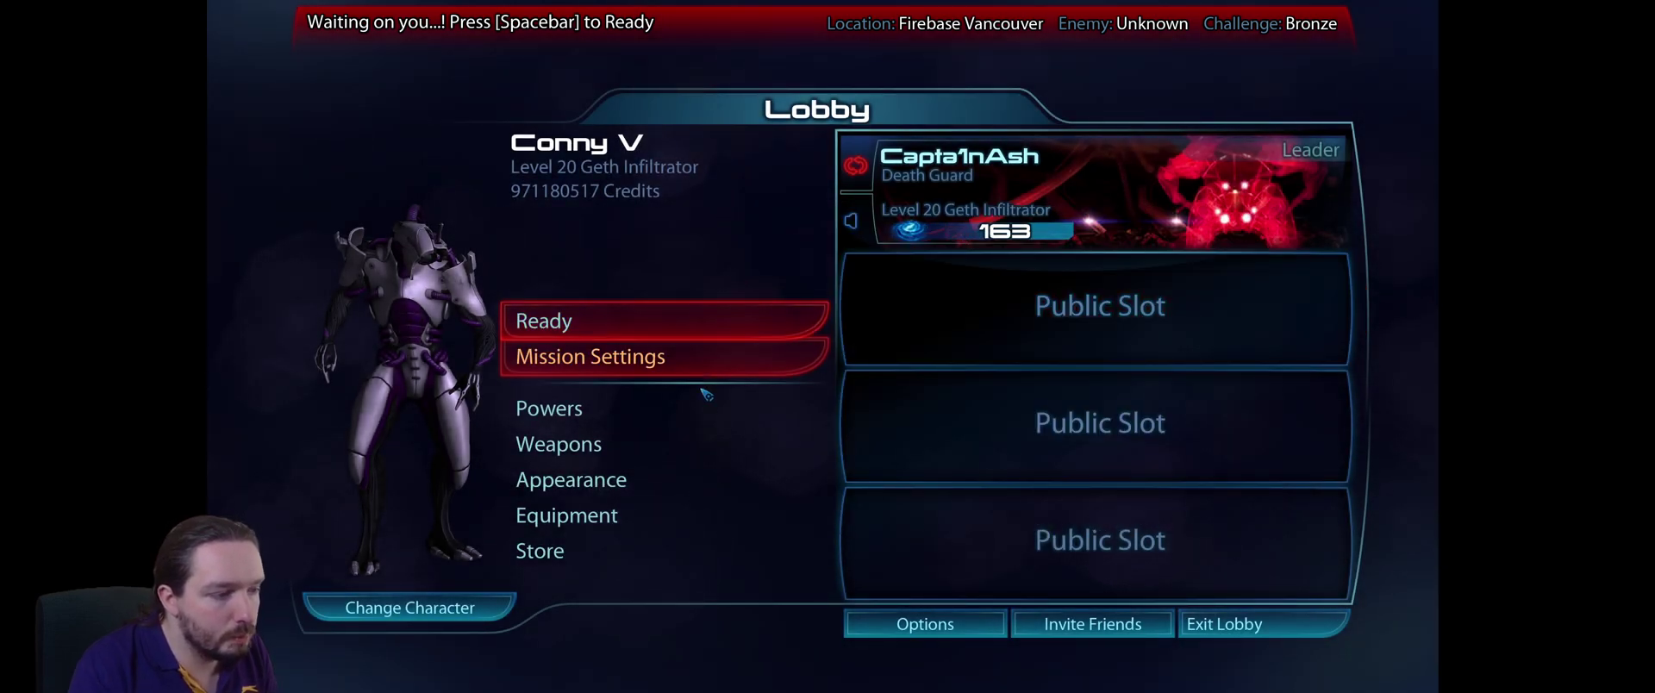
{"action": "left_click", "coordinate": [669, 331]}
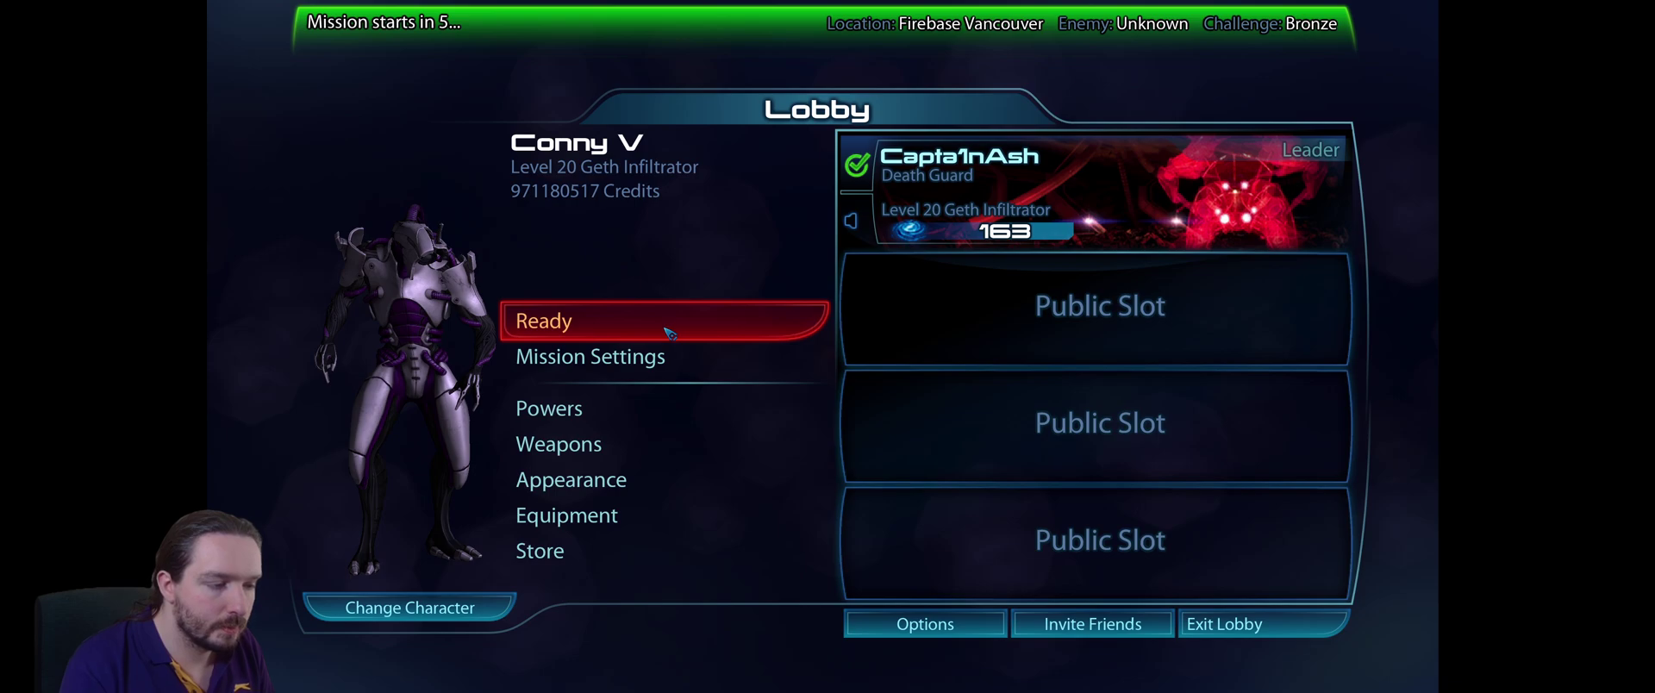
{"action": "key", "text": "alt+Tab"}
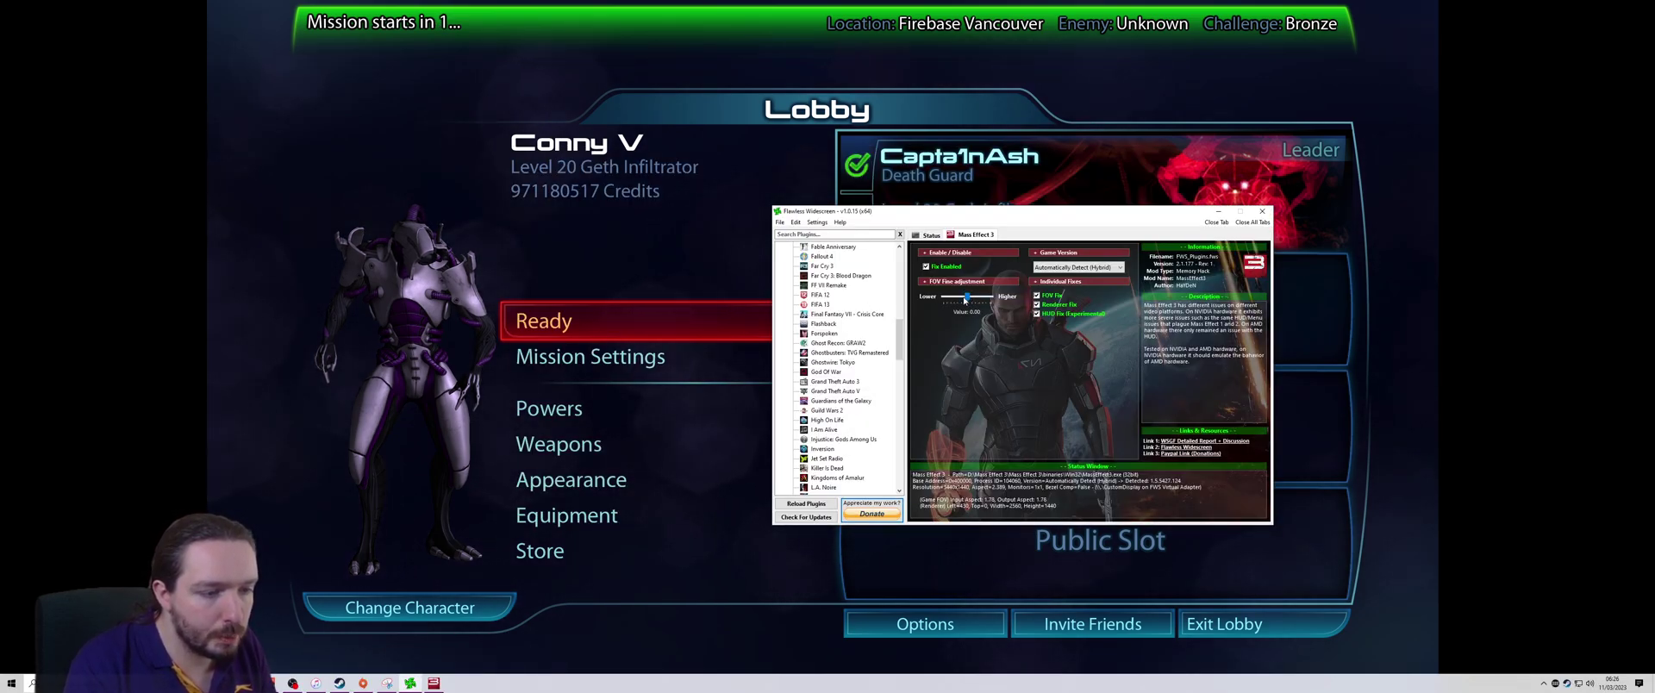
{"action": "key", "text": "alt+Tab"}
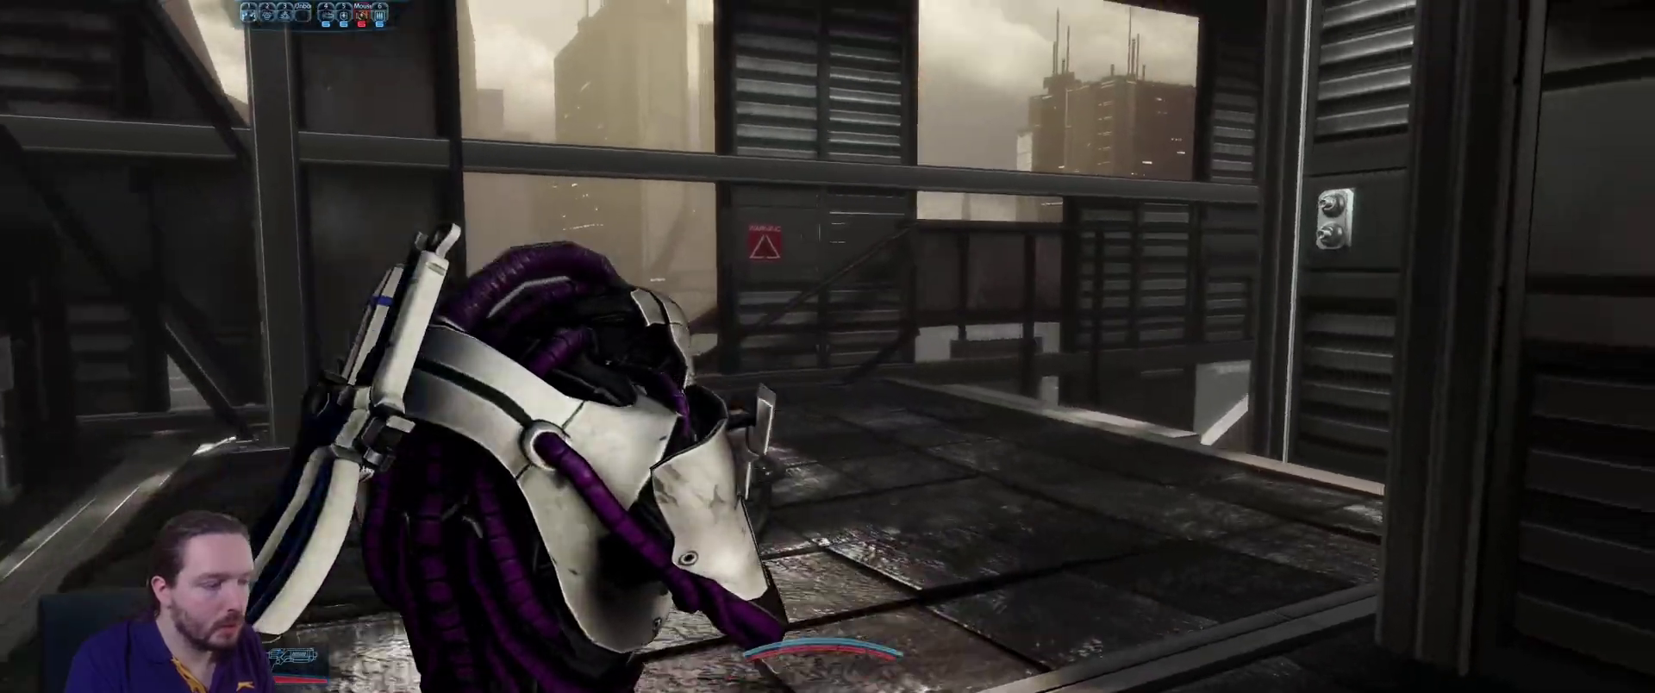
Walk the character through the Firebase Vancouver map to examine the field of view and HUD placement in ultrawide.
{"action": "key", "text": "w"}
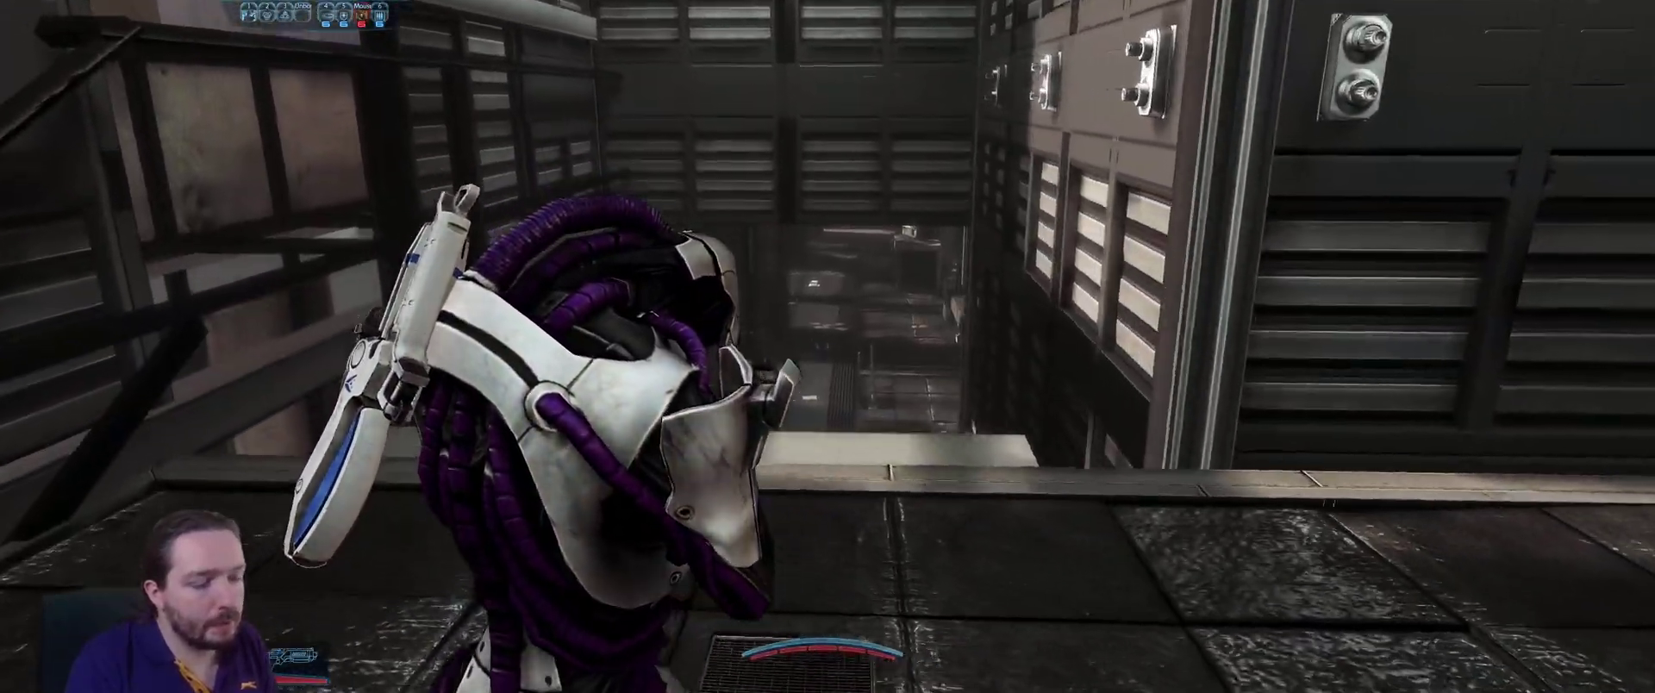
{"action": "key", "text": "w"}
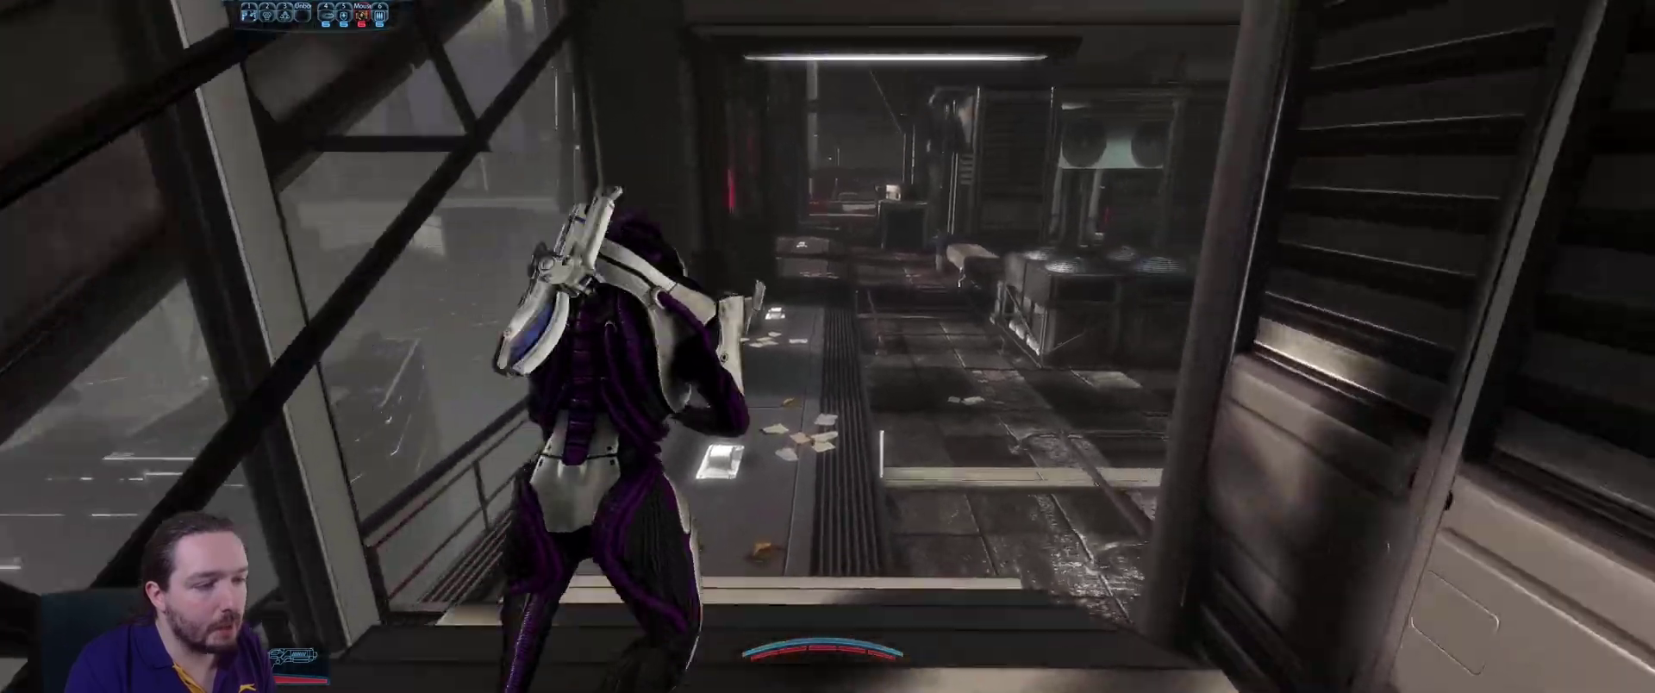
{"action": "key", "text": "w"}
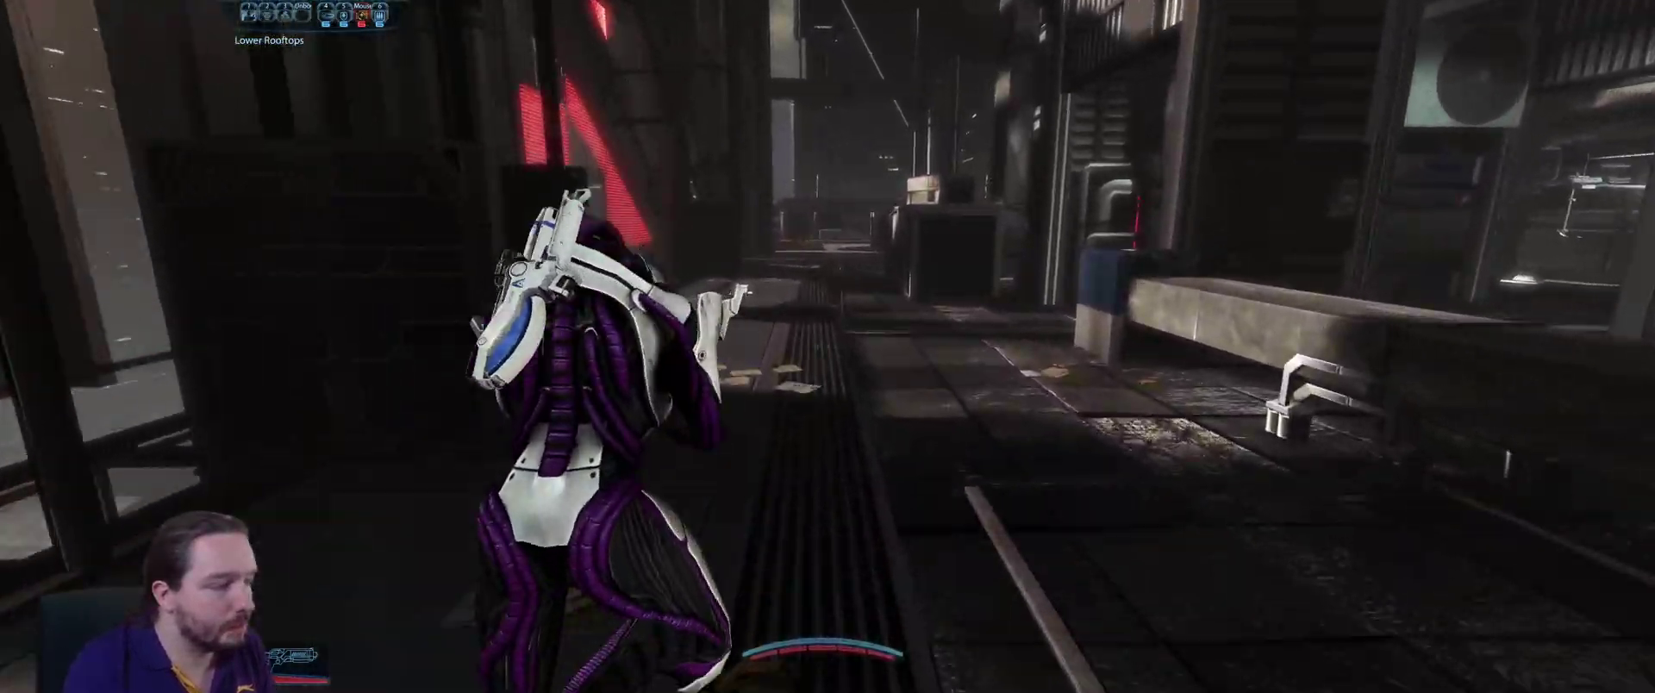
{"action": "key", "text": "w"}
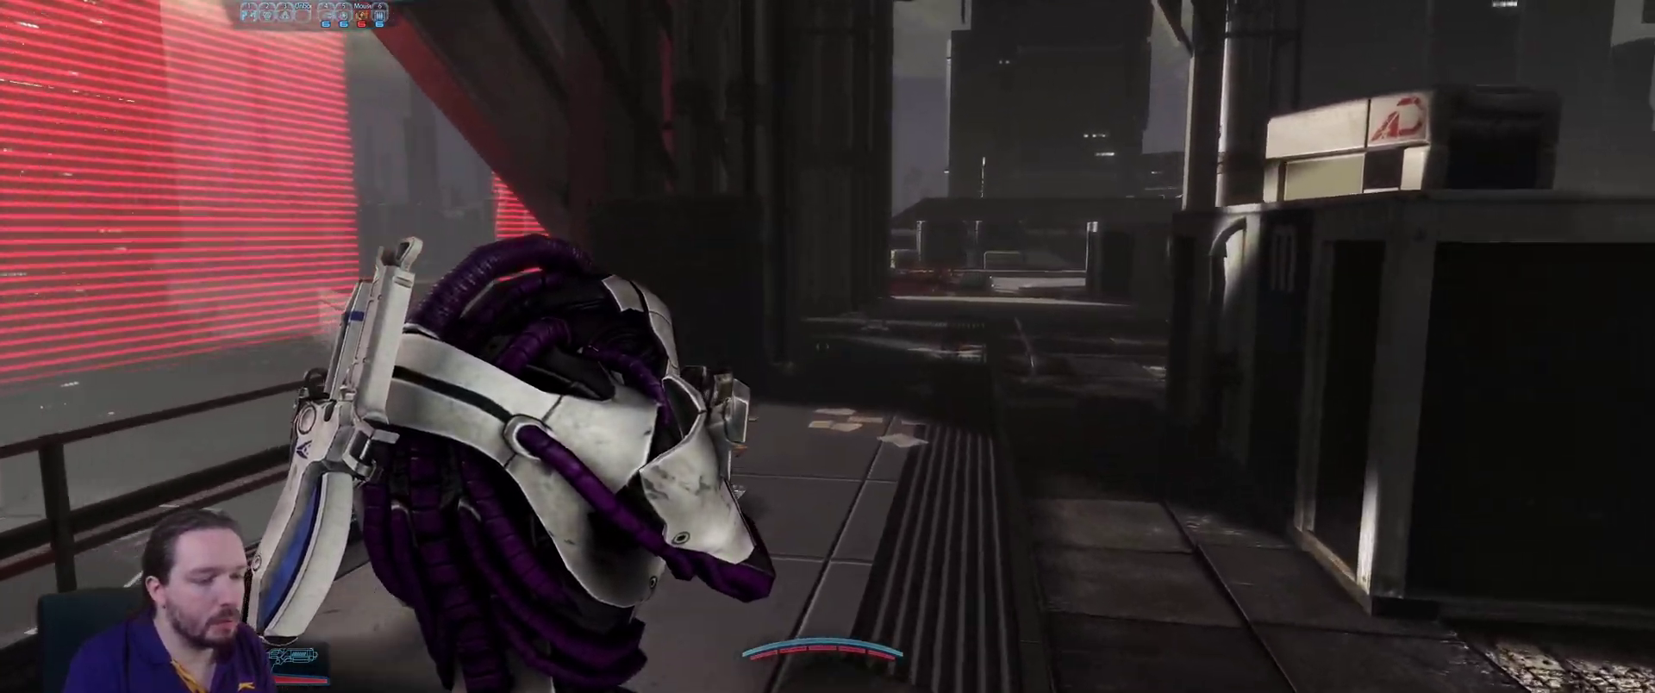
{"action": "key", "text": "w"}
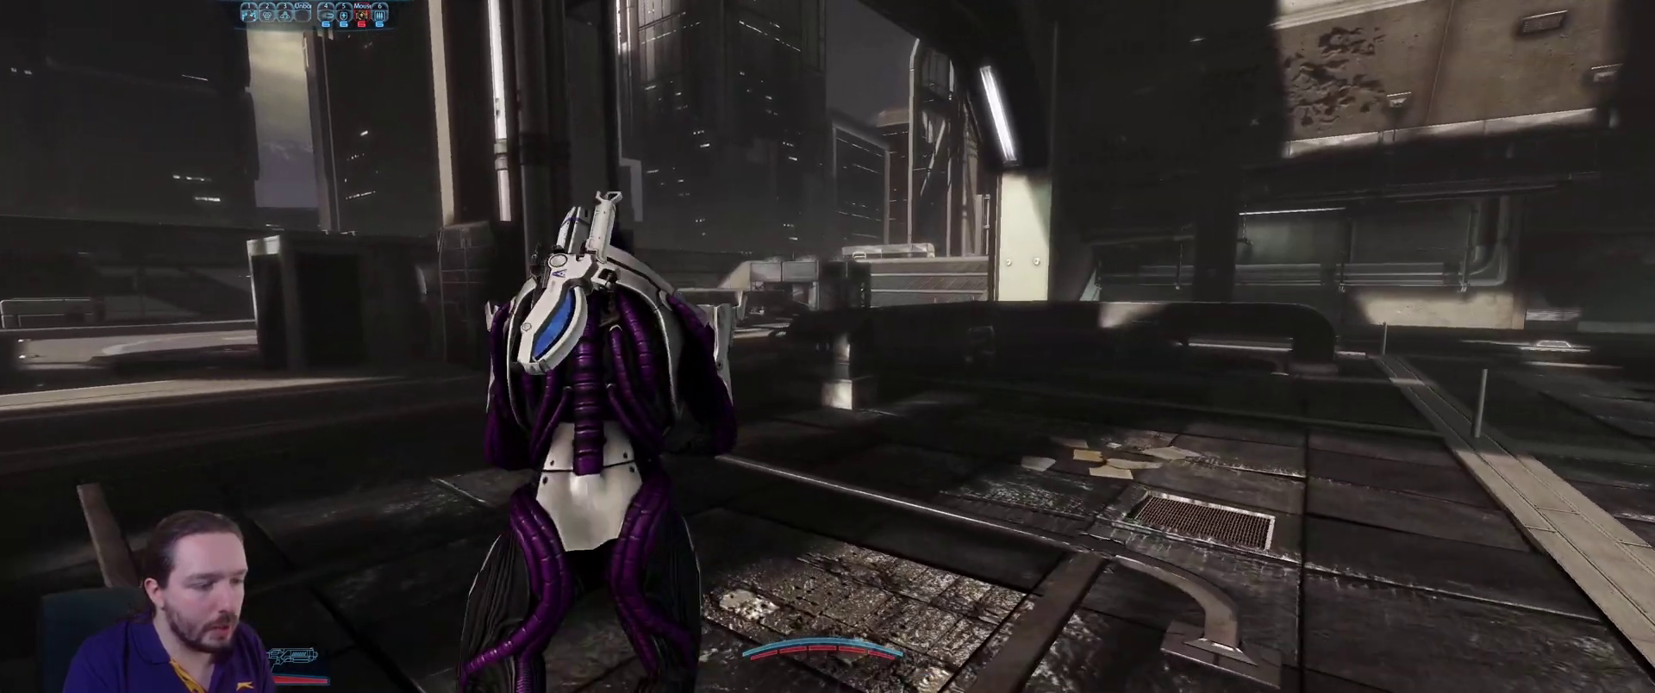
Pause the mission and open Options to check how the menus display, then return to the game.
{"action": "key", "text": "Escape"}
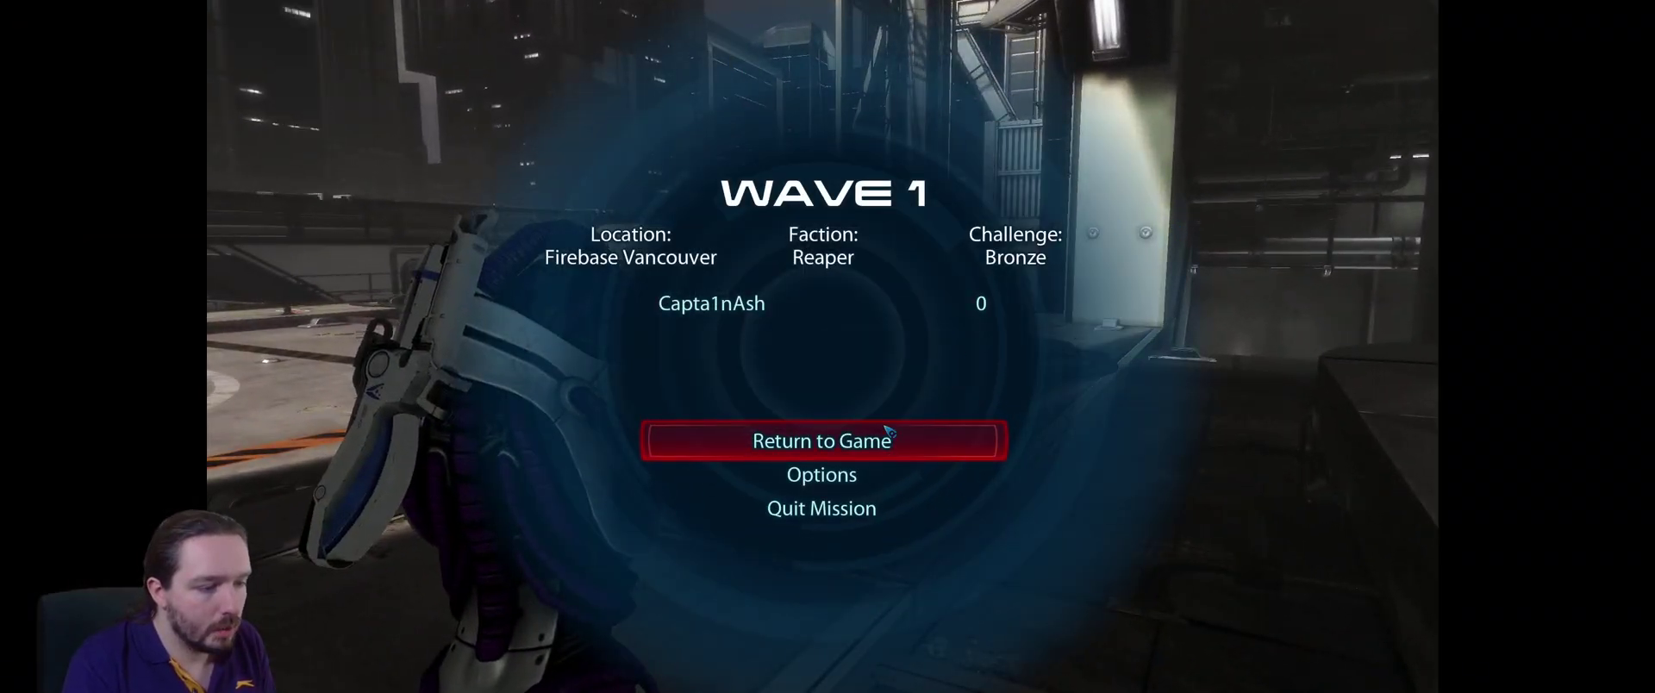
{"action": "left_click", "coordinate": [851, 474]}
{"action": "key", "text": "Escape"}
{"action": "left_click", "coordinate": [853, 442]}
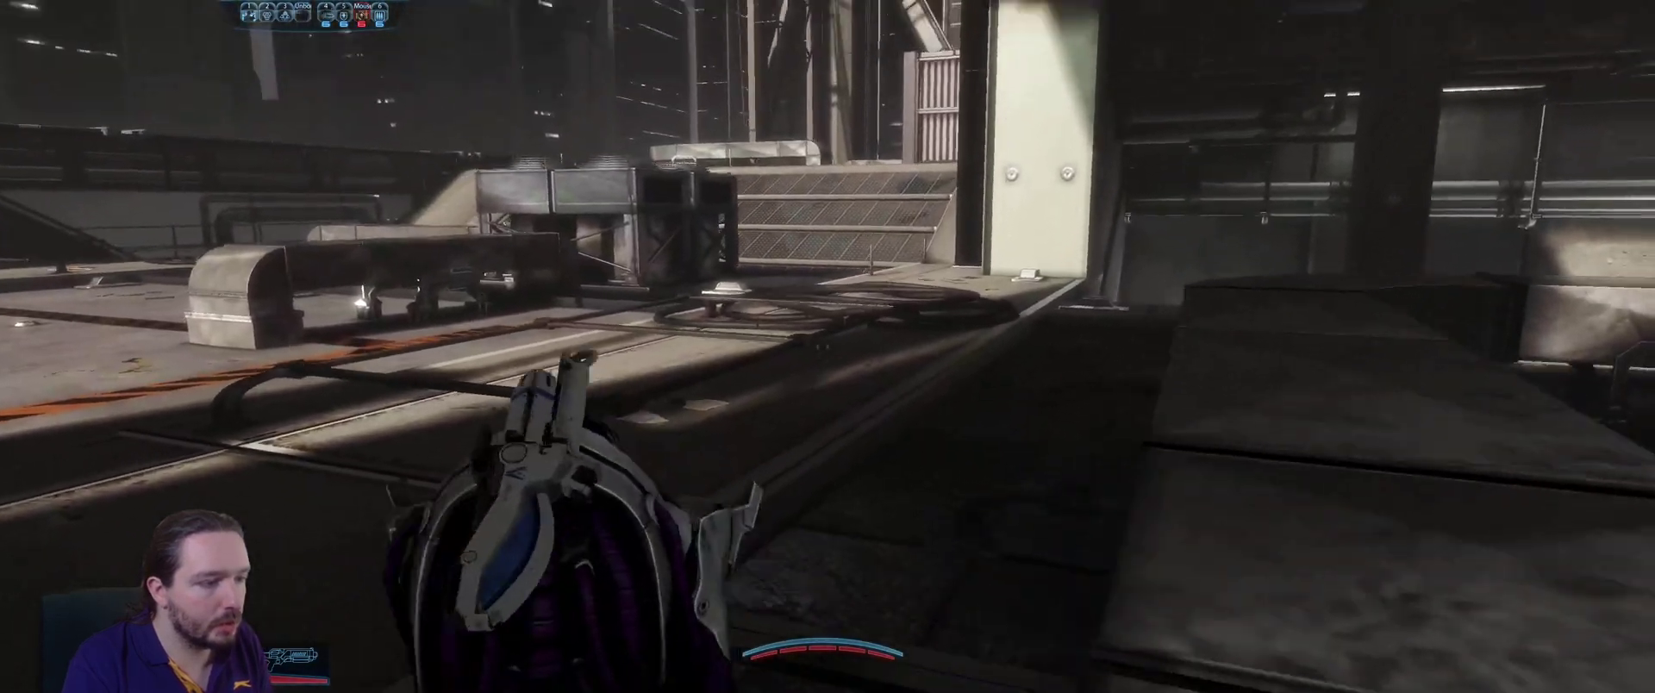
Switch to Flawless Widescreen, raise the FOV fine adjustment slightly above zero, and return to the game.
{"action": "key", "text": "alt+Tab"}
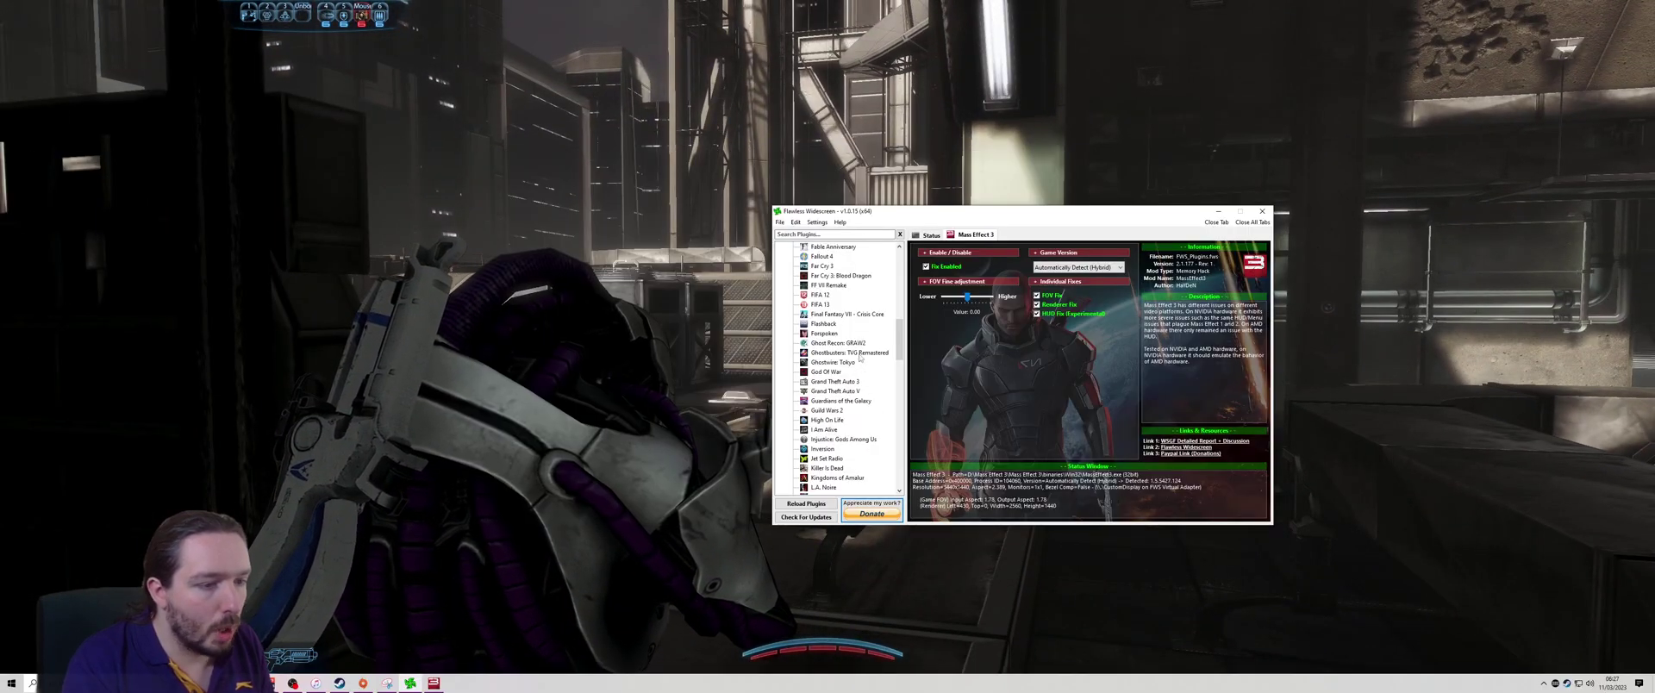
{"action": "left_click_drag", "start_coordinate": [968, 299], "coordinate": [979, 300]}
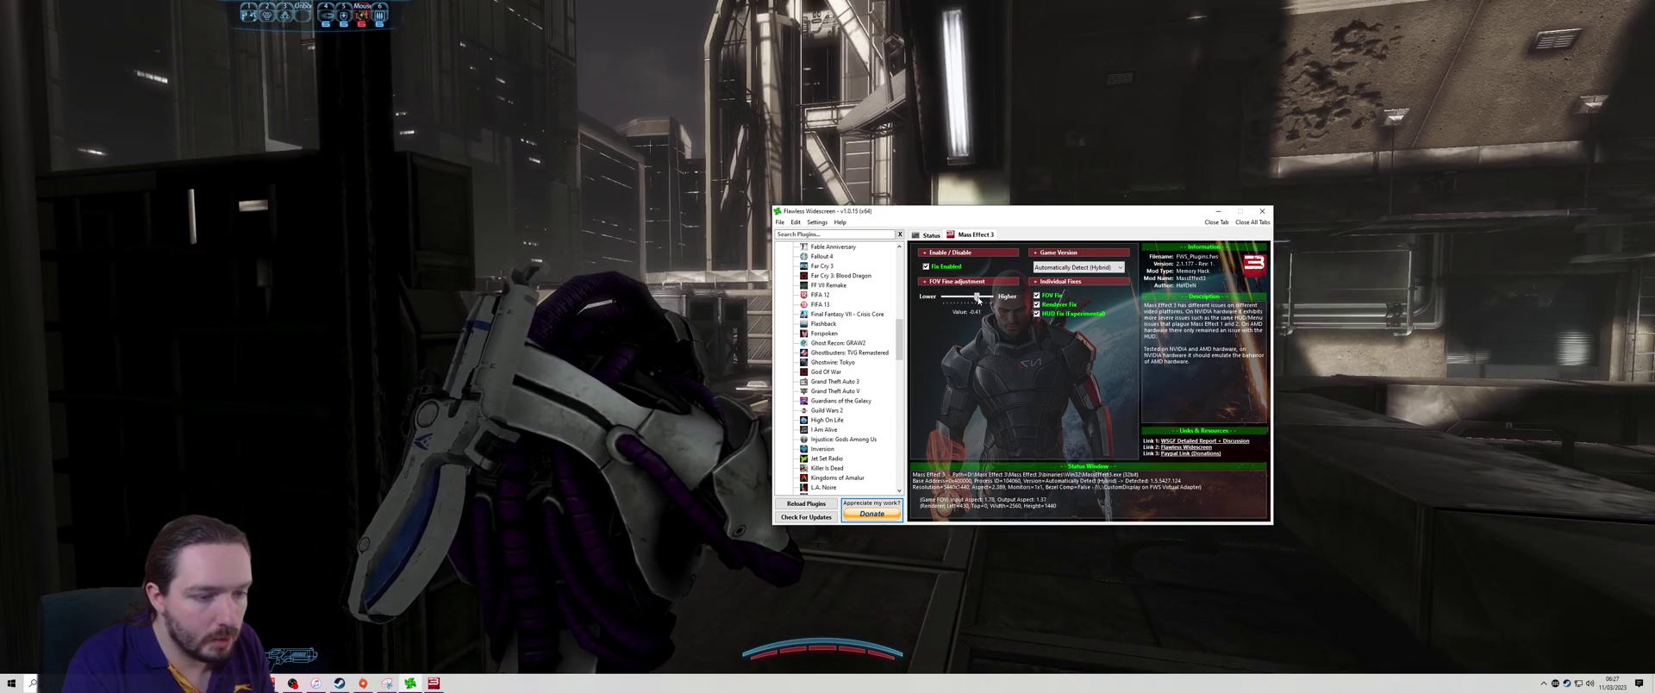
{"action": "left_click", "coordinate": [976, 190]}
Run across the map and fight the Cannibals to check the raised FOV while moving, aiming and shooting.
{"action": "key", "text": "w"}
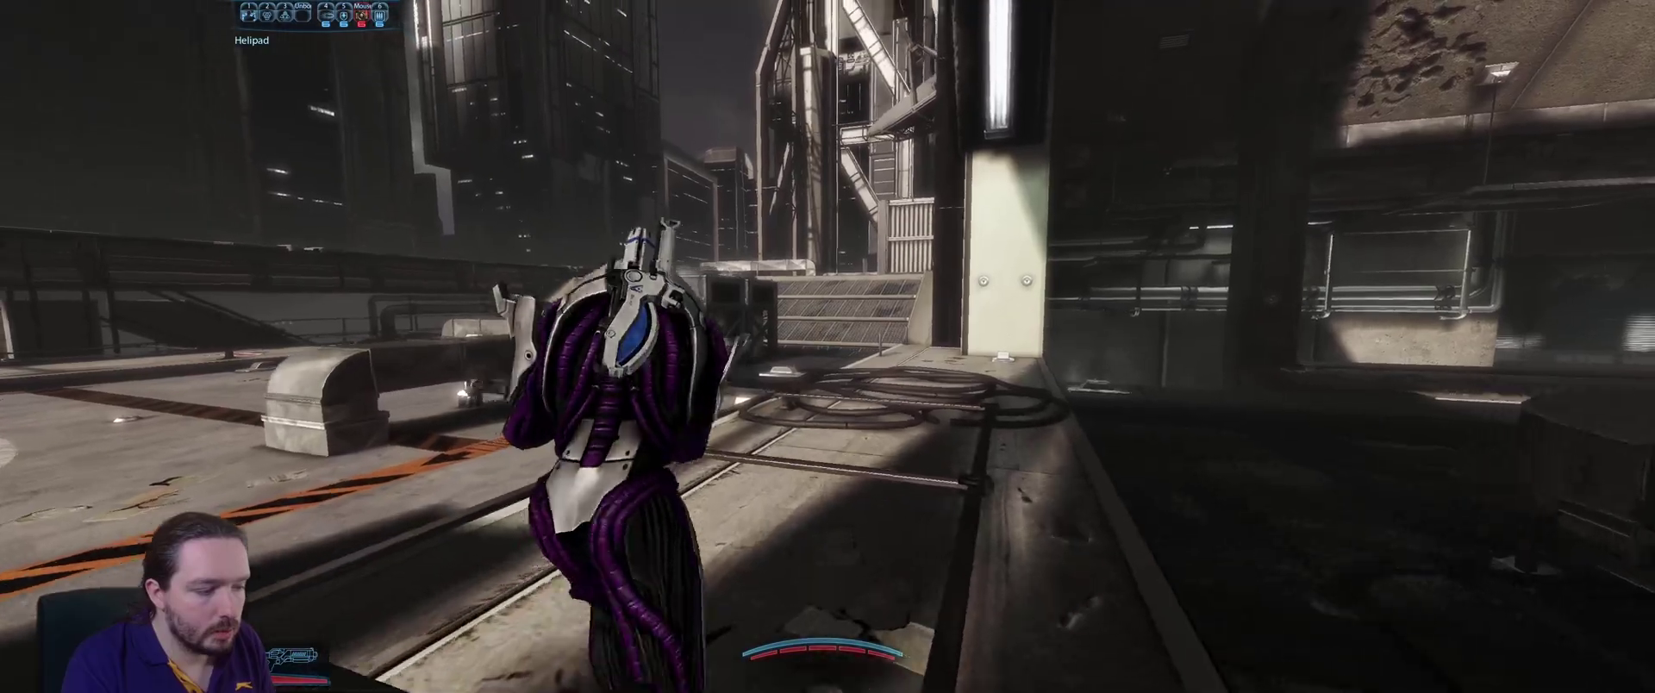
{"action": "key", "text": "w"}
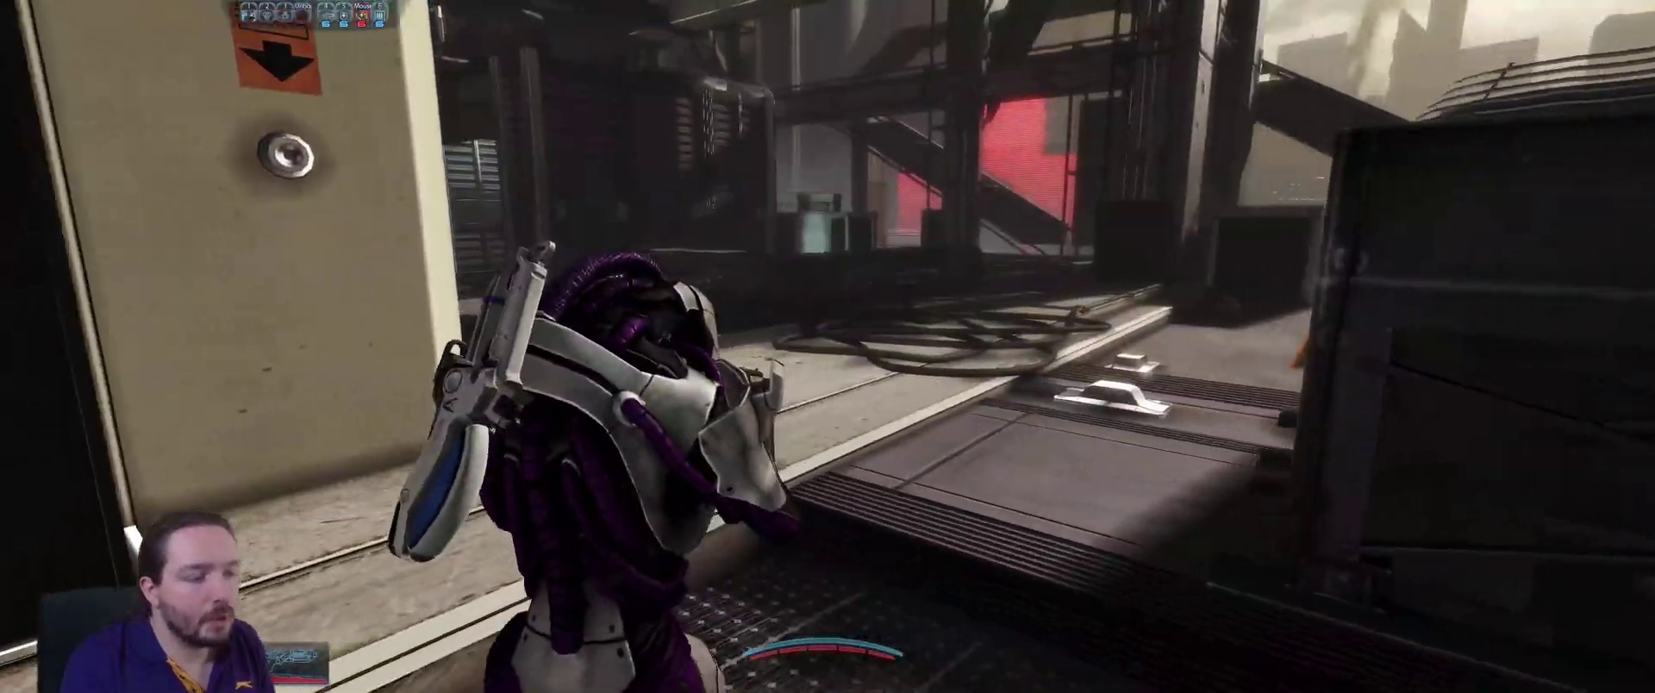
{"action": "key", "text": "w"}
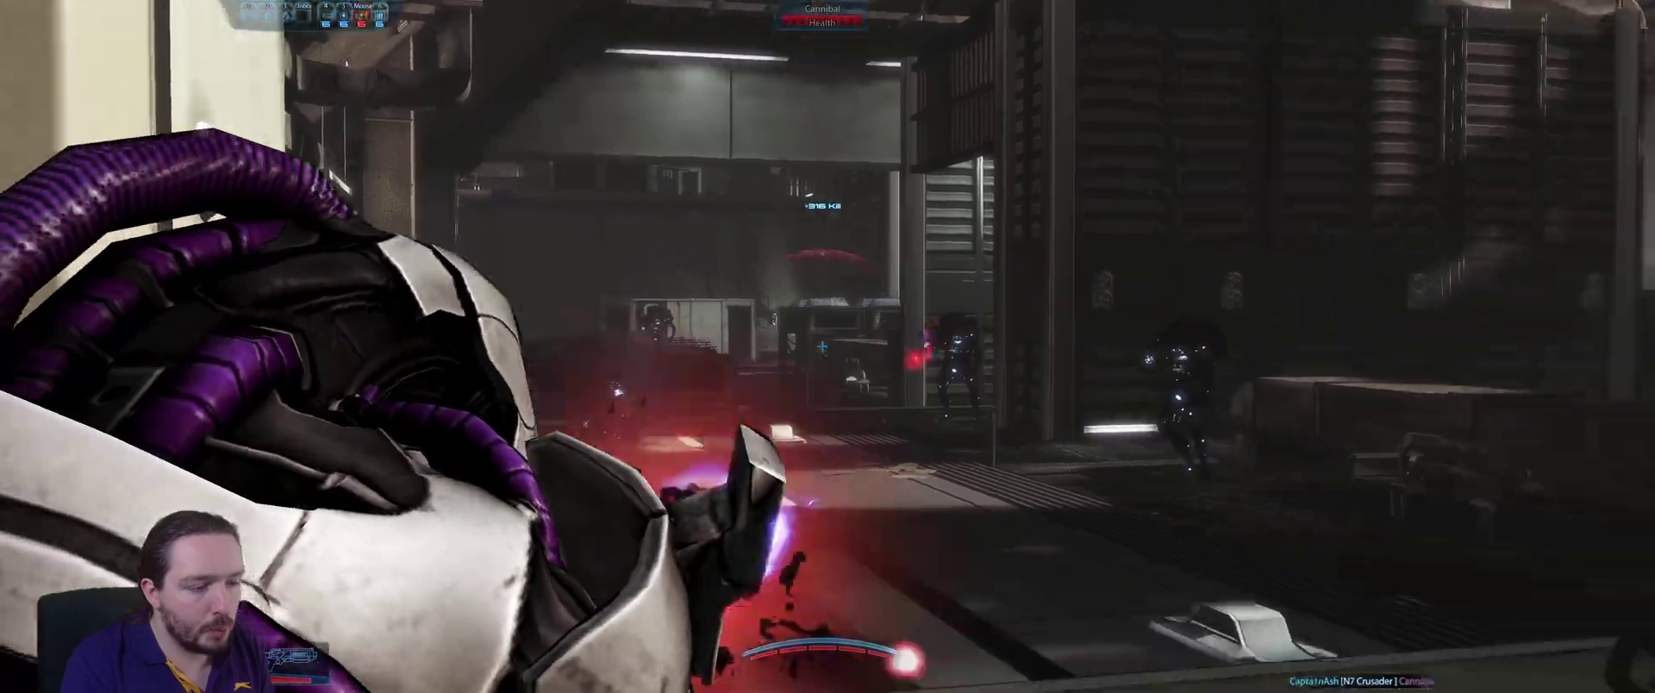
{"action": "left_click", "coordinate": [822, 347]}
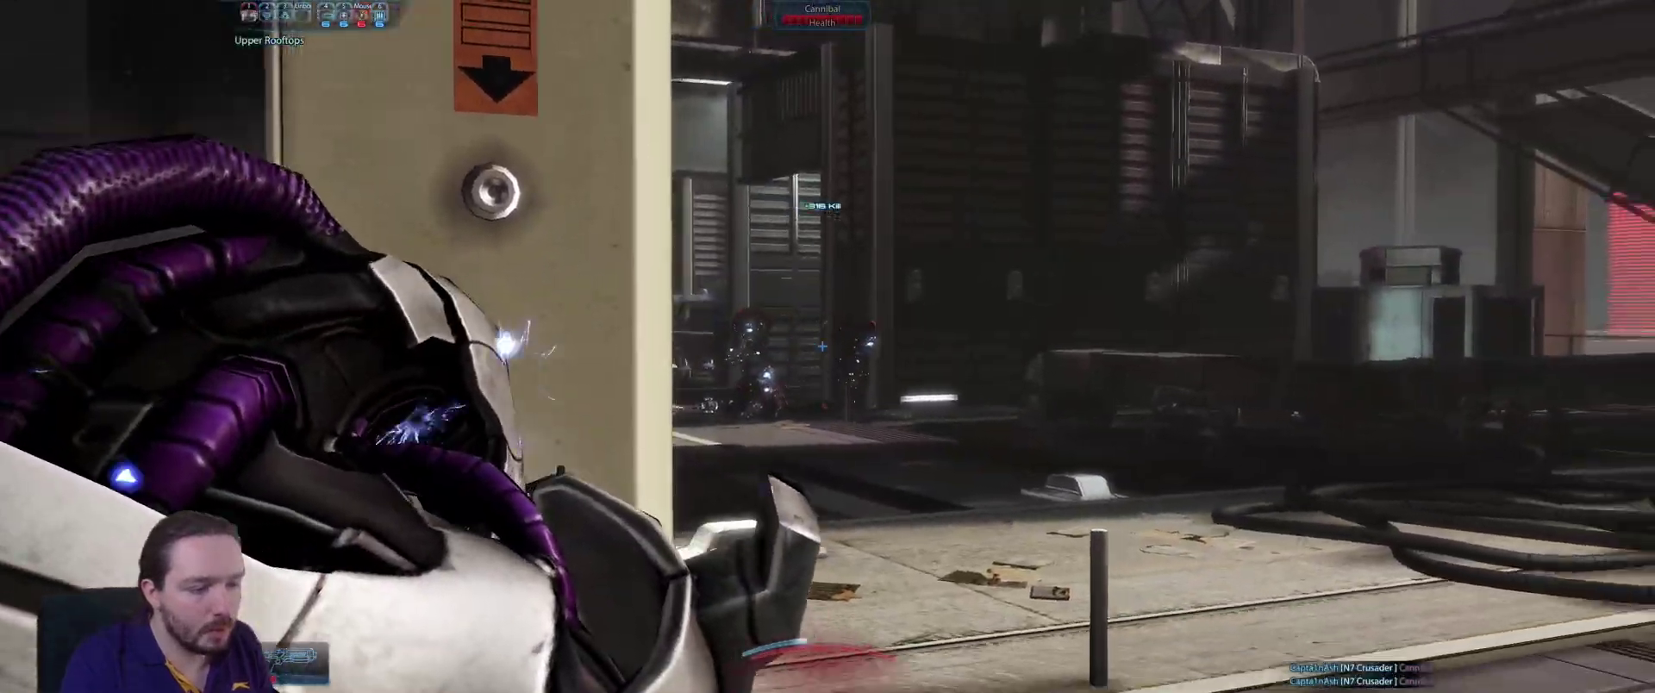
{"action": "key", "text": "1"}
{"action": "key", "text": "r"}
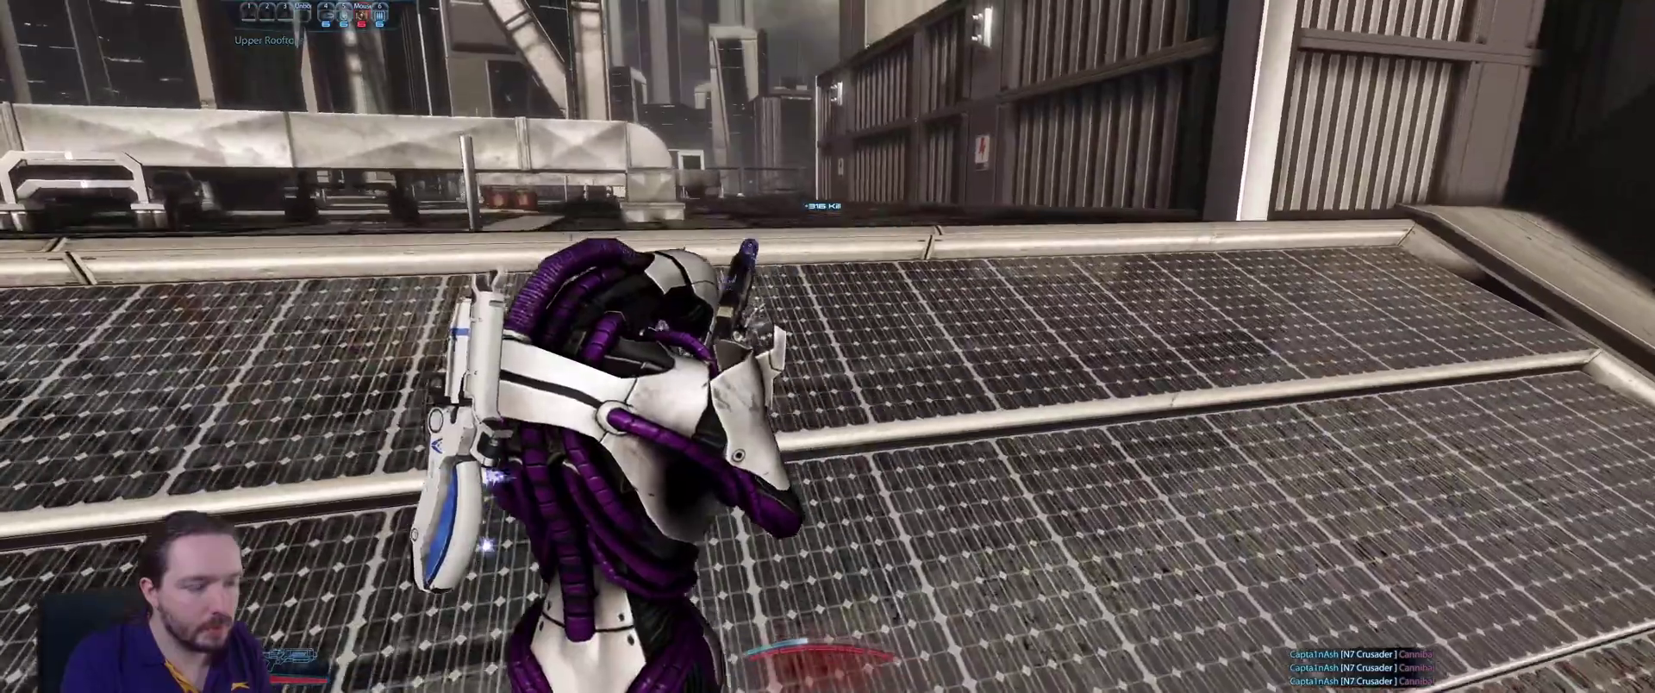
{"action": "key", "text": "space"}
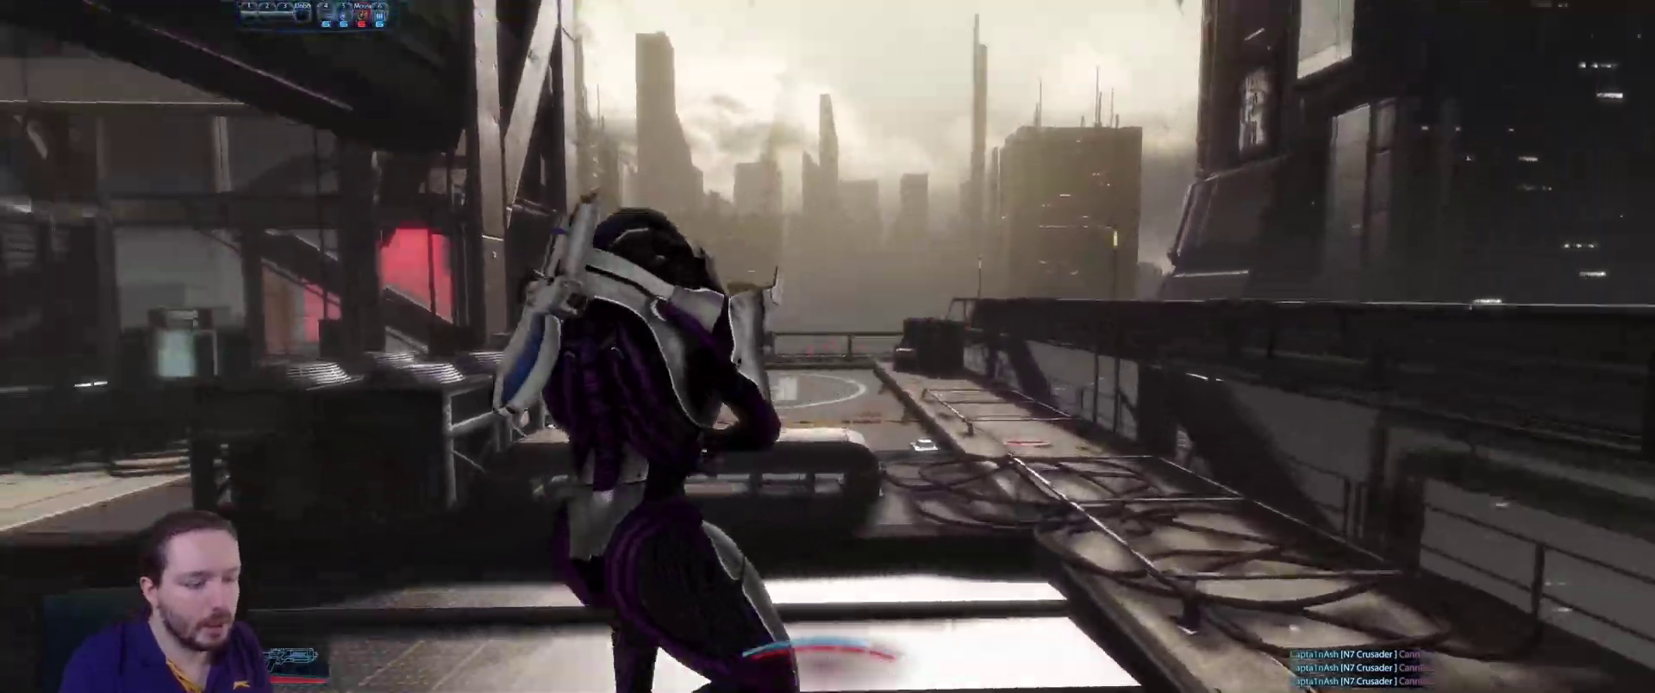
Quit the mission and exit multiplayer to the main menu, confirming both prompts.
{"action": "key", "text": "Escape"}
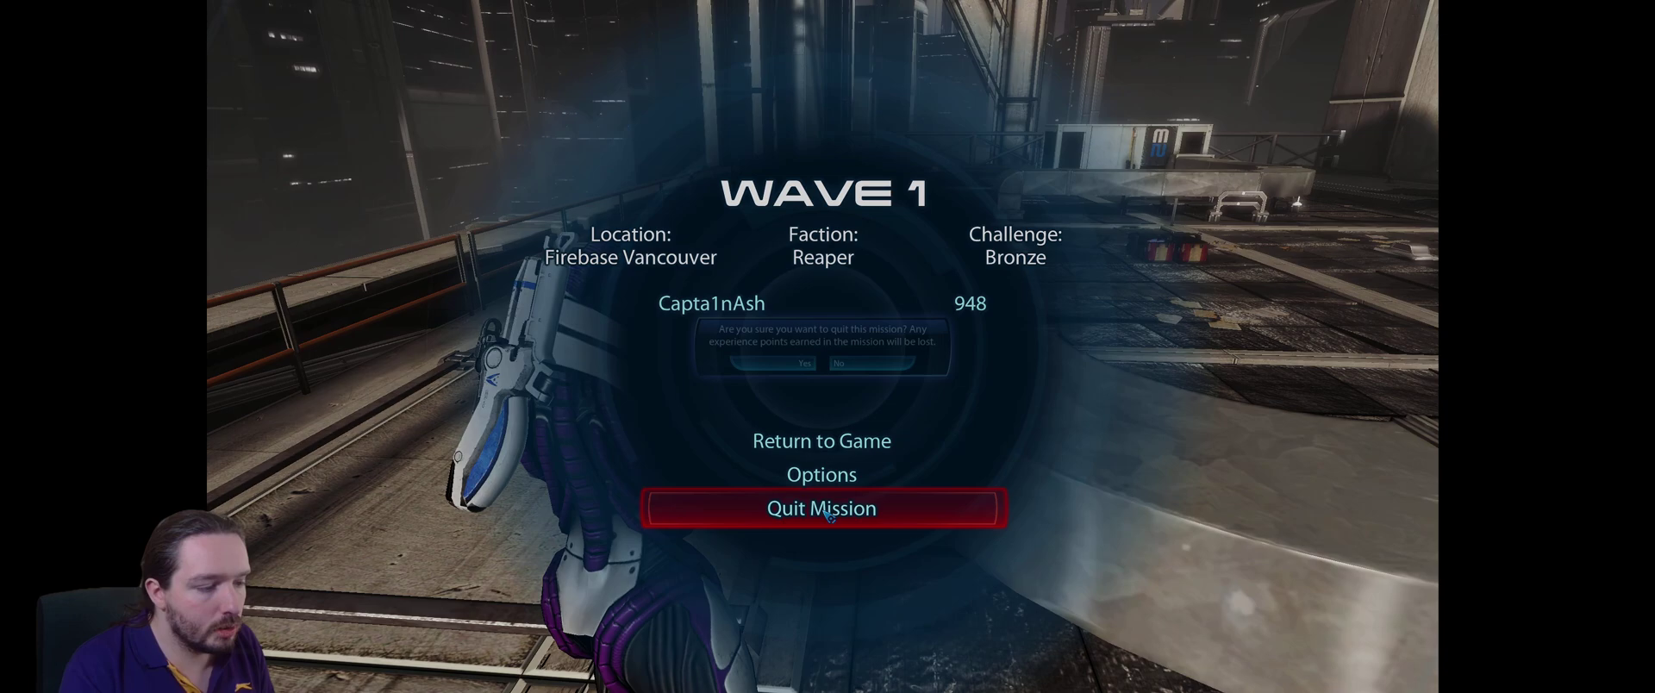
{"action": "left_click", "coordinate": [821, 508]}
{"action": "left_click", "coordinate": [763, 362]}
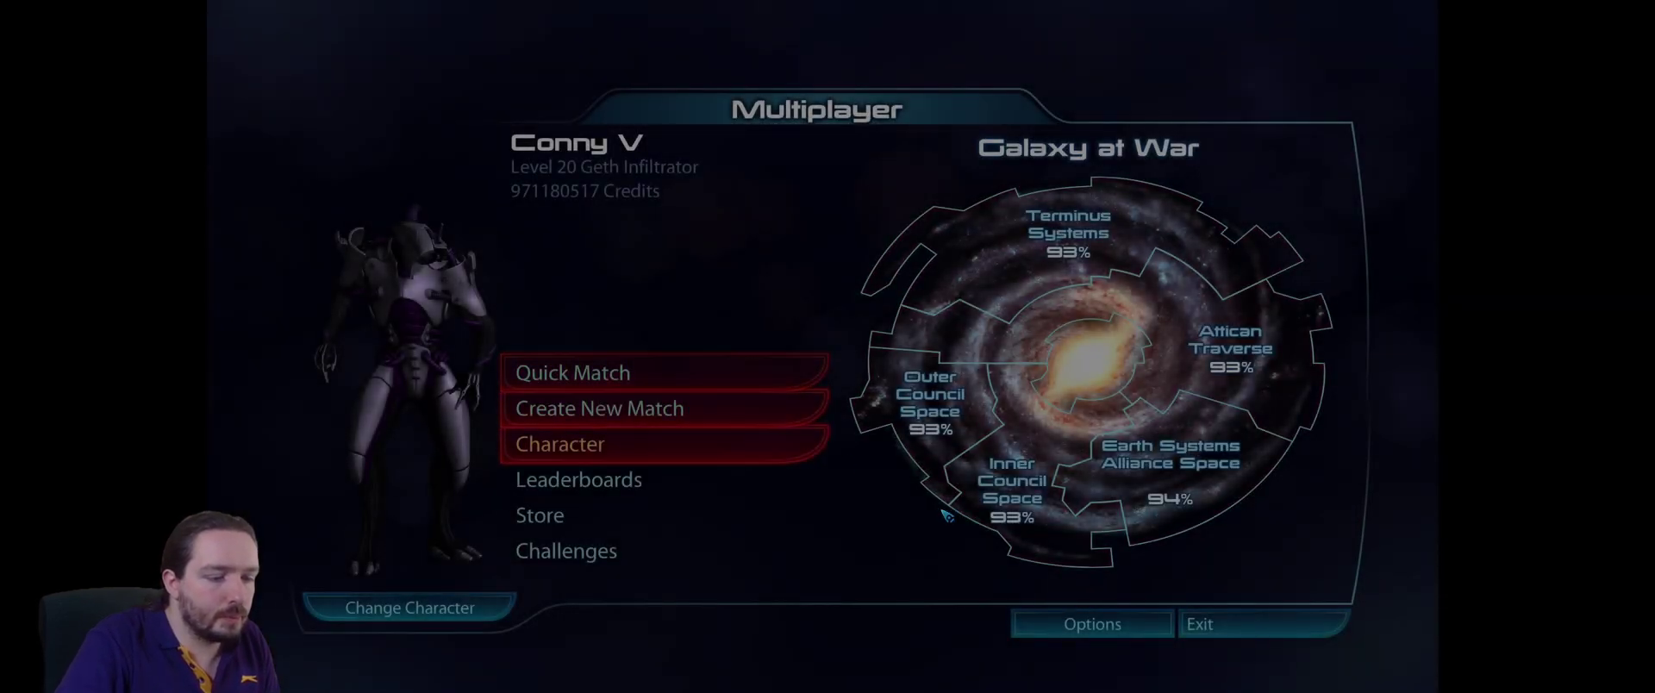
{"action": "left_click", "coordinate": [1227, 620]}
{"action": "left_click", "coordinate": [793, 360]}
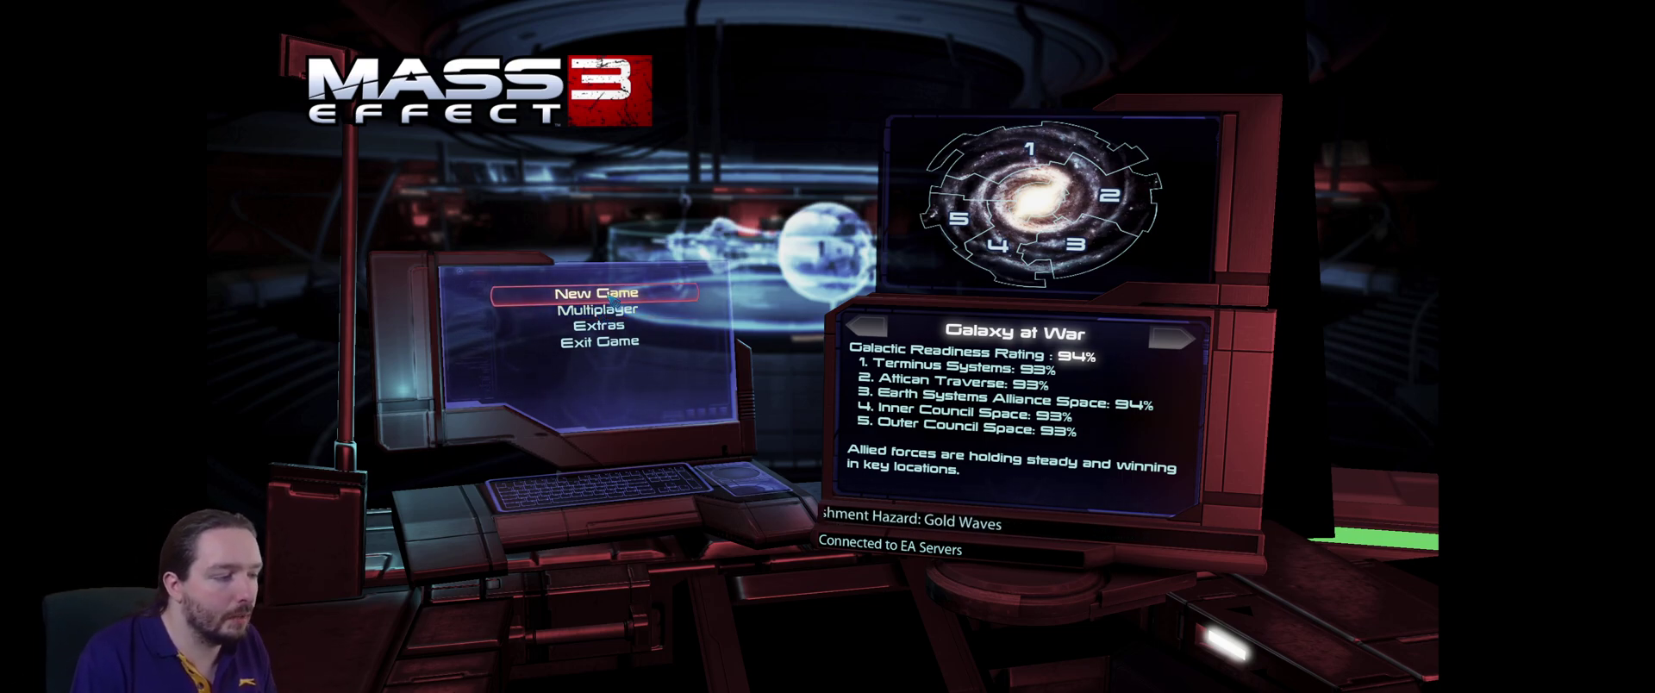
Open New Game from the main menu to check its display, back out, and switch to Flawless Widescreen.
{"action": "left_click", "coordinate": [609, 296]}
{"action": "key", "text": "Escape"}
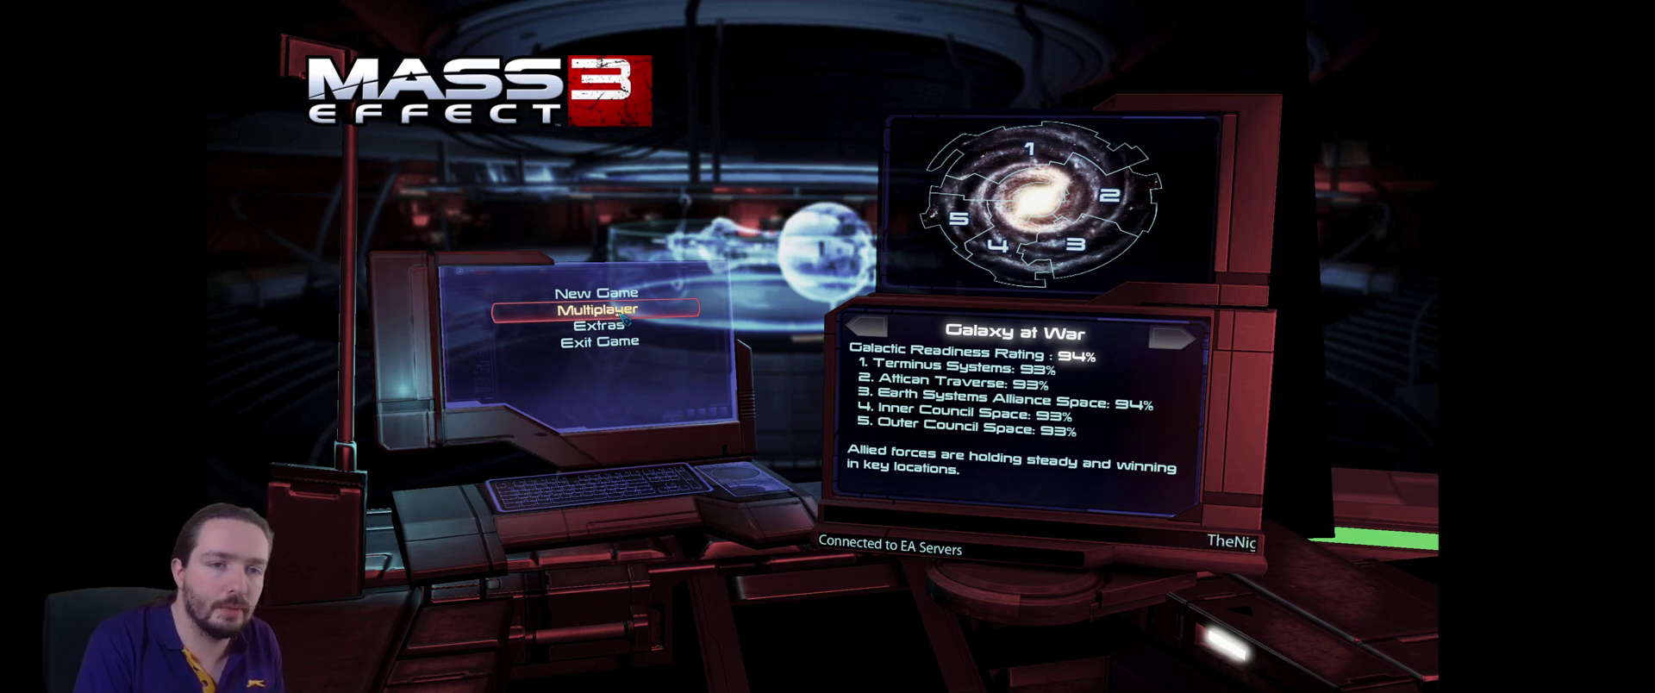
{"action": "key", "text": "alt+Tab"}
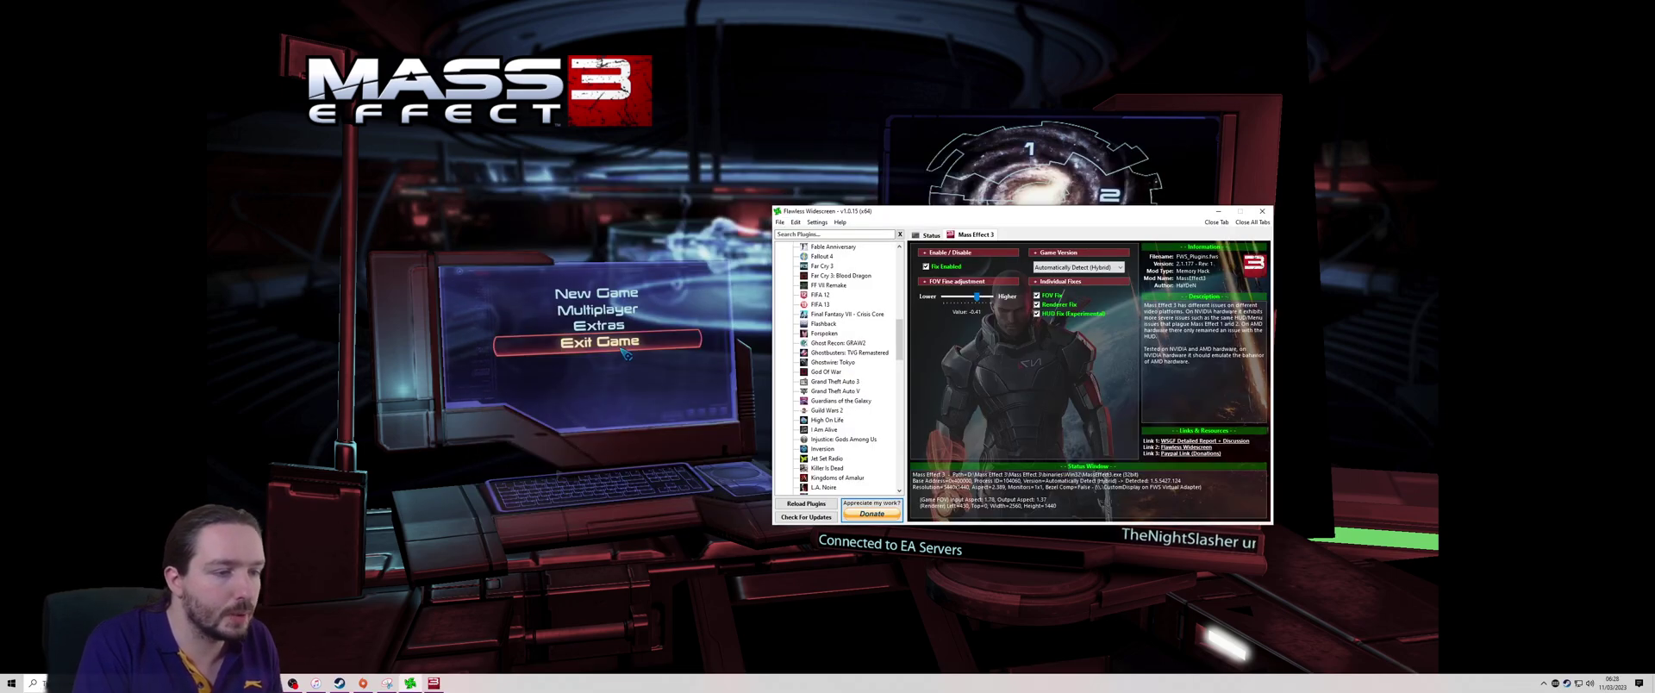